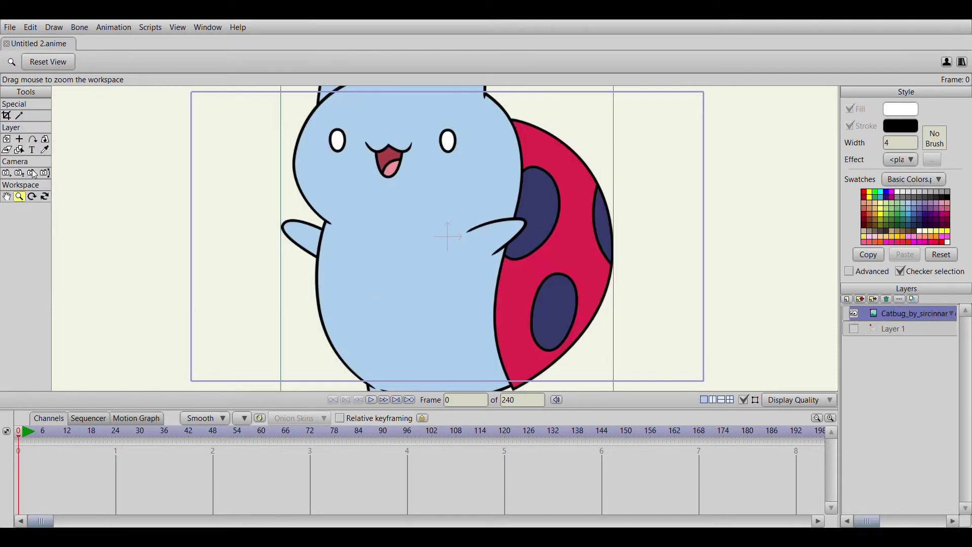
# Scale the Catbug reference image layer uniformly down to about 0.5968 so the whole character fits inside the frame
pyautogui.click(7, 140)
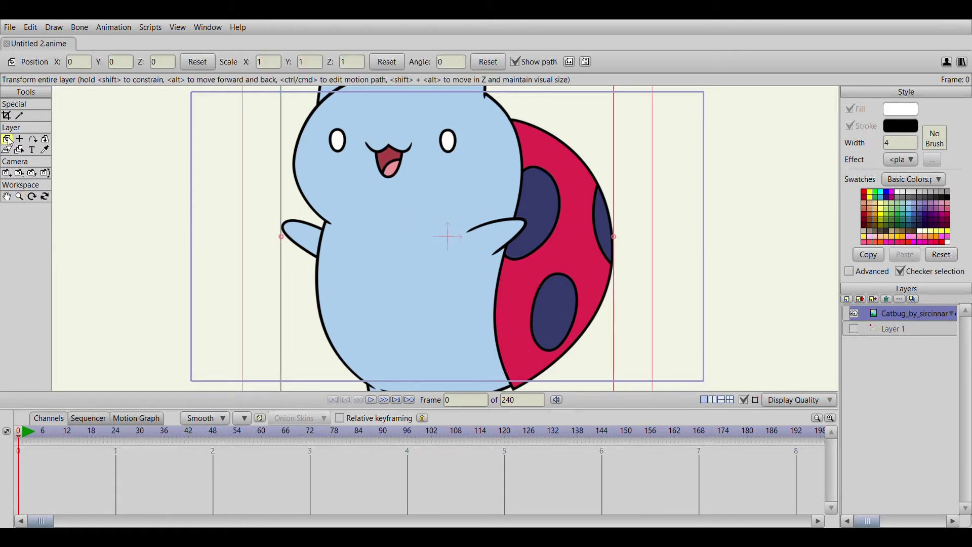
pyautogui.scroll(-3, 650, 160)
pyautogui.moveTo(531, 139); pyautogui.dragTo(497, 178)
pyautogui.scroll(3, 680, 213)
pyautogui.scroll(1, 468, 303)
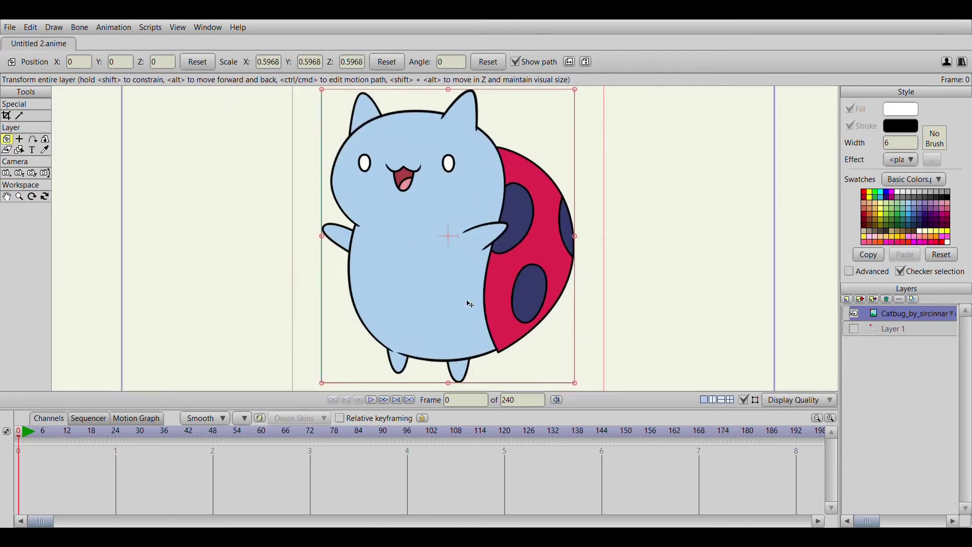
pyautogui.scroll(2, 559, 268)
pyautogui.moveTo(535, 291)
pyautogui.mouseDown()
pyautogui.moveTo(445, 261)
pyautogui.moveTo(375, 289)
pyautogui.moveTo(537, 326)
pyautogui.moveTo(552, 305)
pyautogui.moveTo(538, 304)
pyautogui.mouseUp()
pyautogui.scroll(-2, 565, 308)
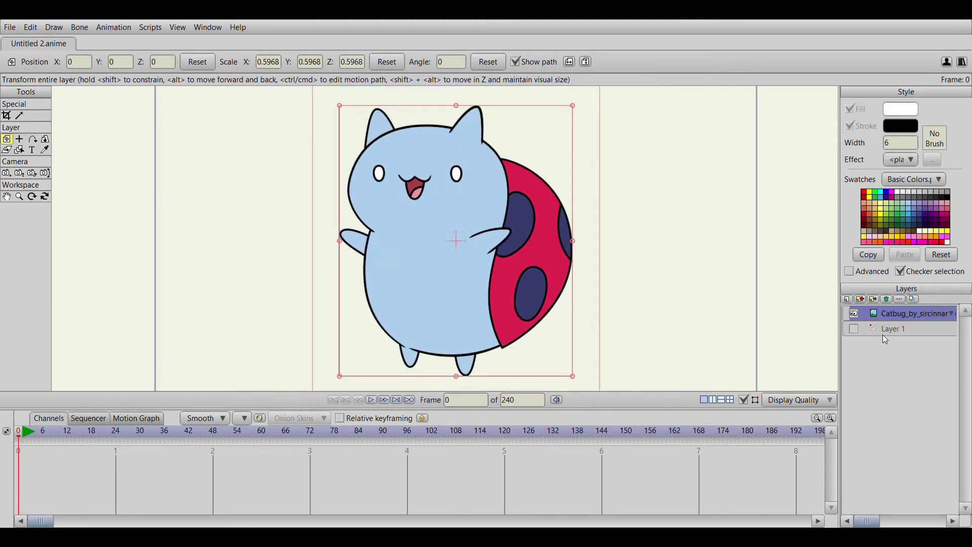
# Show Layer 1 above the Catbug image and trace a closed outline around the body and shell using Add Point with sharp corners
pyautogui.click(854, 329)
pyautogui.moveTo(881, 331); pyautogui.dragTo(887, 316)
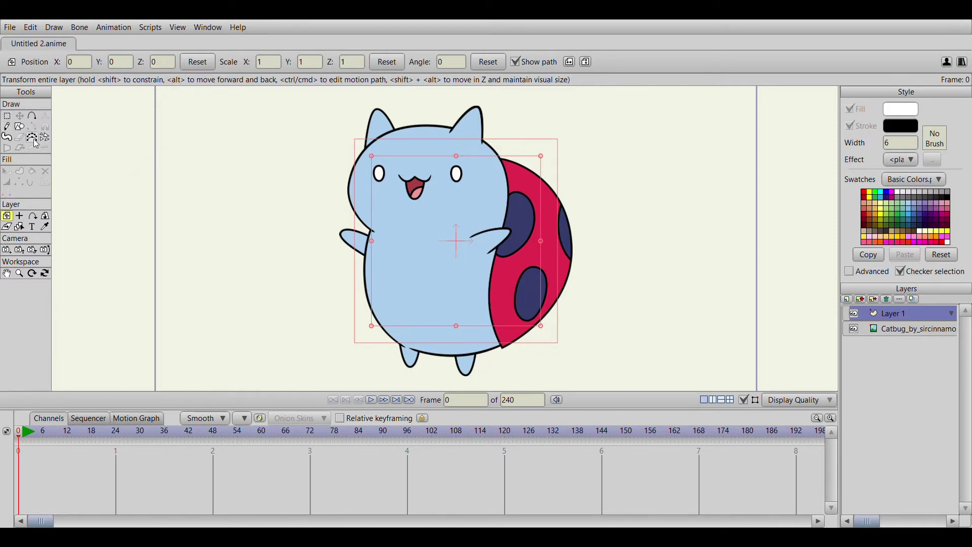
pyautogui.click(34, 117)
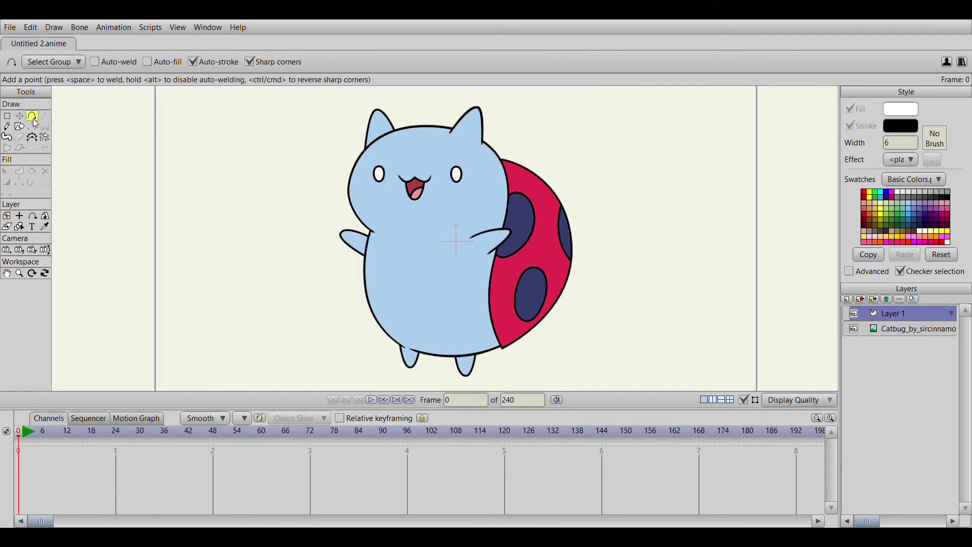
pyautogui.moveTo(452, 357); pyautogui.dragTo(374, 239)
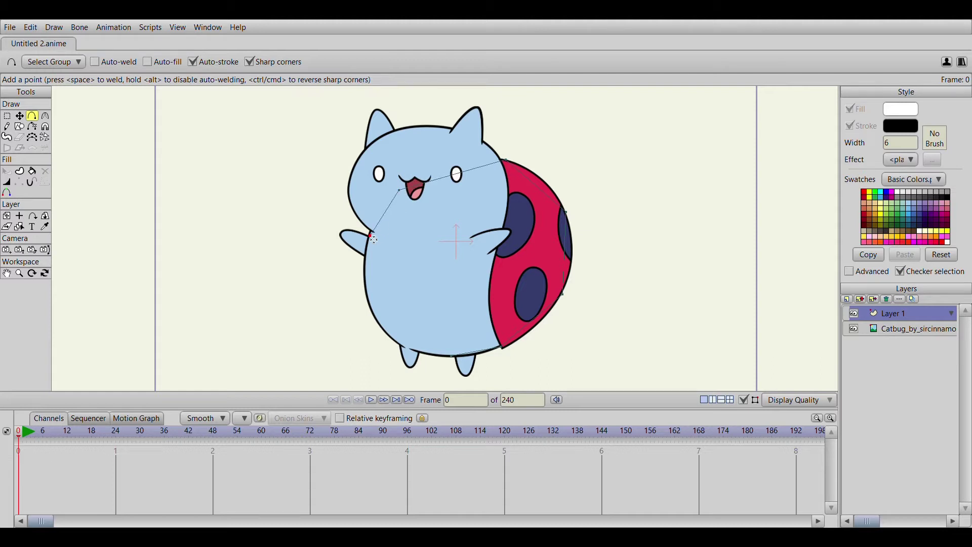
pyautogui.moveTo(373, 238); pyautogui.dragTo(397, 344)
pyautogui.click(406, 347)
pyautogui.moveTo(409, 350); pyautogui.dragTo(407, 351)
pyautogui.click(438, 357)
pyautogui.moveTo(438, 358); pyautogui.dragTo(433, 358)
pyautogui.click(454, 358)
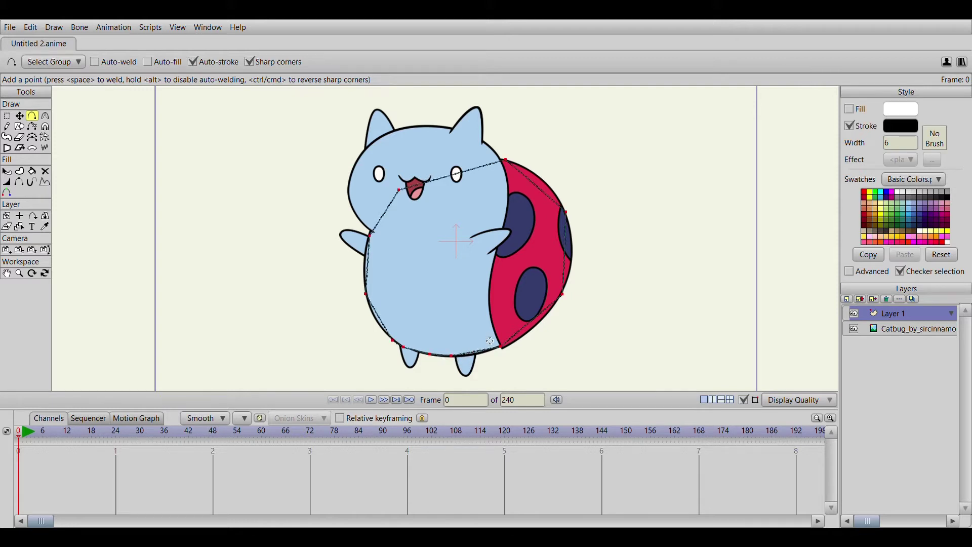
# Use the Catbug image as a custom swatch, pick its light blue as fill, and create a filled, stroked shape from the outline
pyautogui.scroll(1, 504, 354)
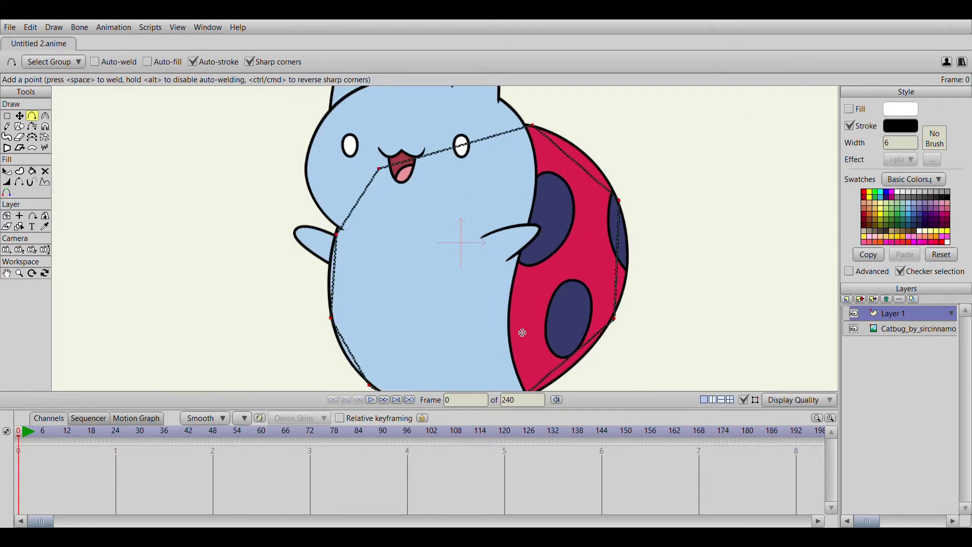
pyautogui.scroll(1, 508, 324)
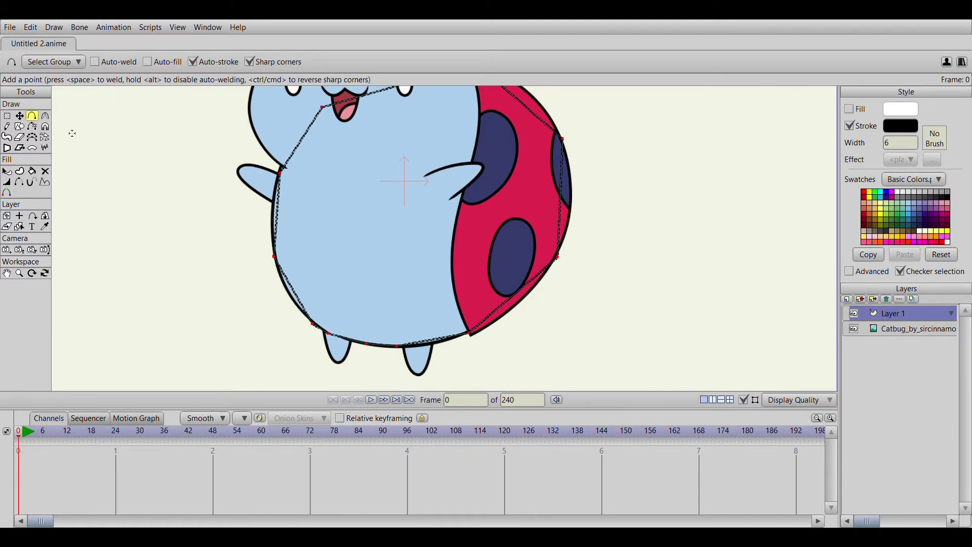
pyautogui.click(20, 172)
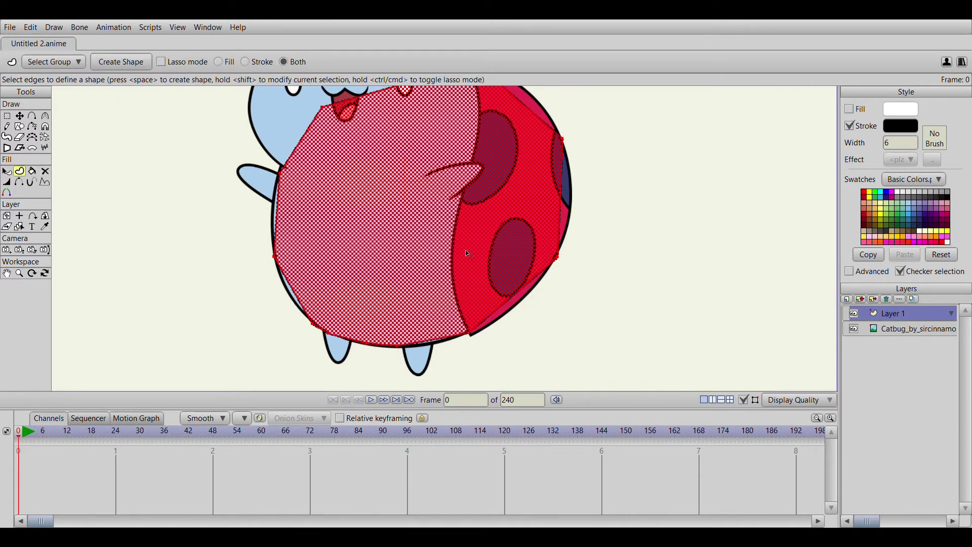
pyautogui.press('i')
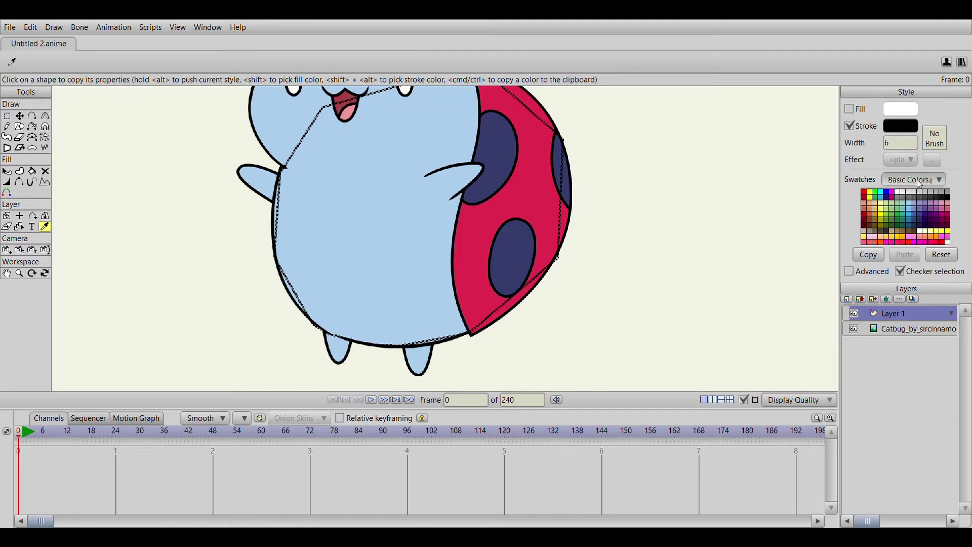
pyautogui.click(942, 420)
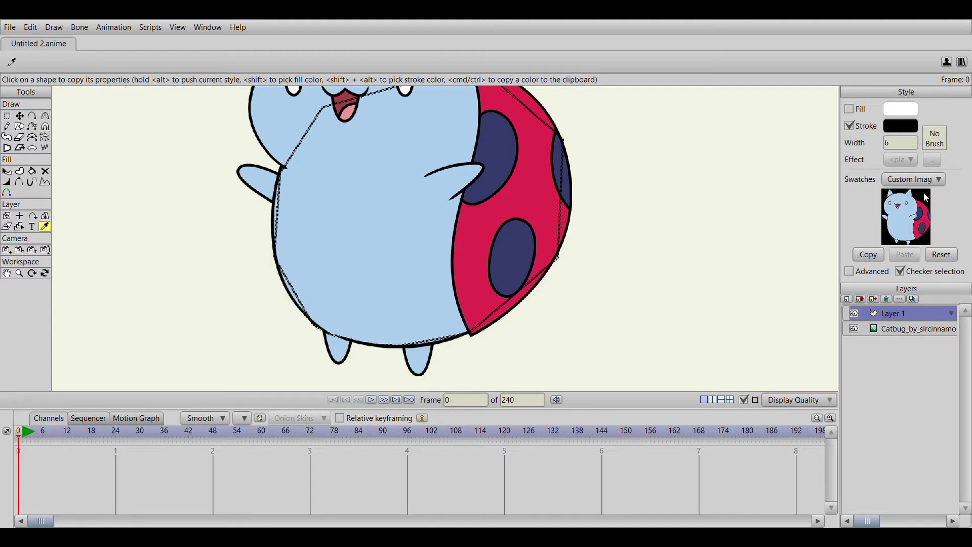
pyautogui.click(910, 230)
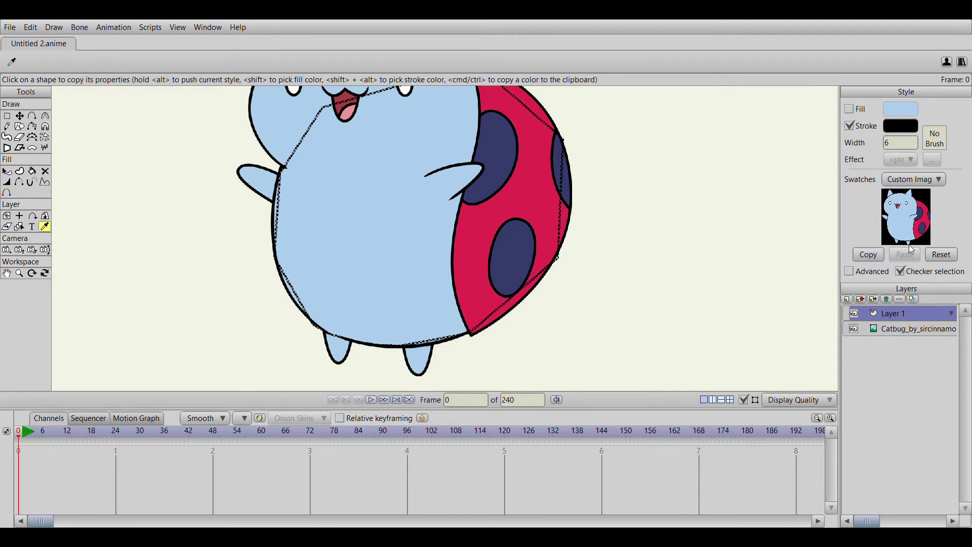
pyautogui.press('u')
pyautogui.press('space')
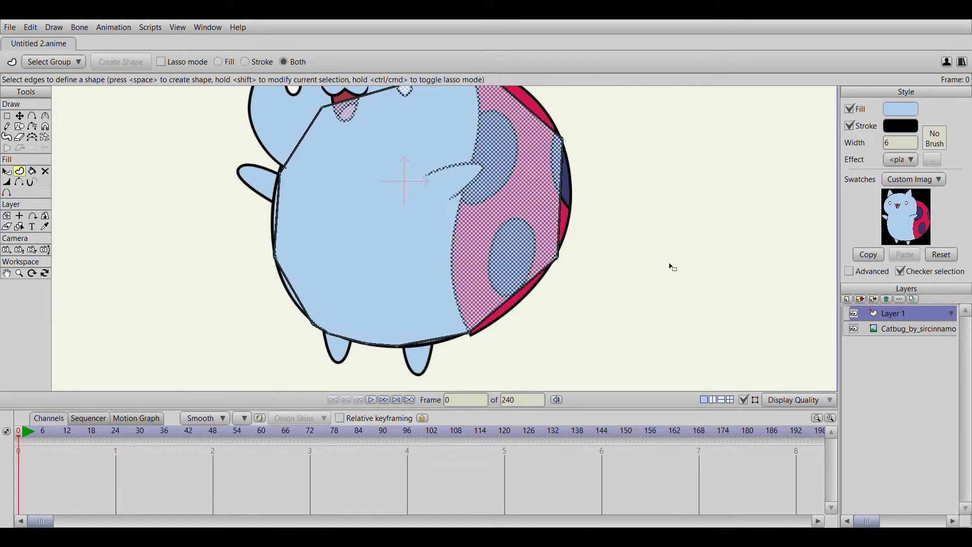
# Round the corner points of the blue body shape with the Curvature tool to follow the character's contour
pyautogui.click(19, 117)
pyautogui.click(6, 117)
pyautogui.click(131, 197)
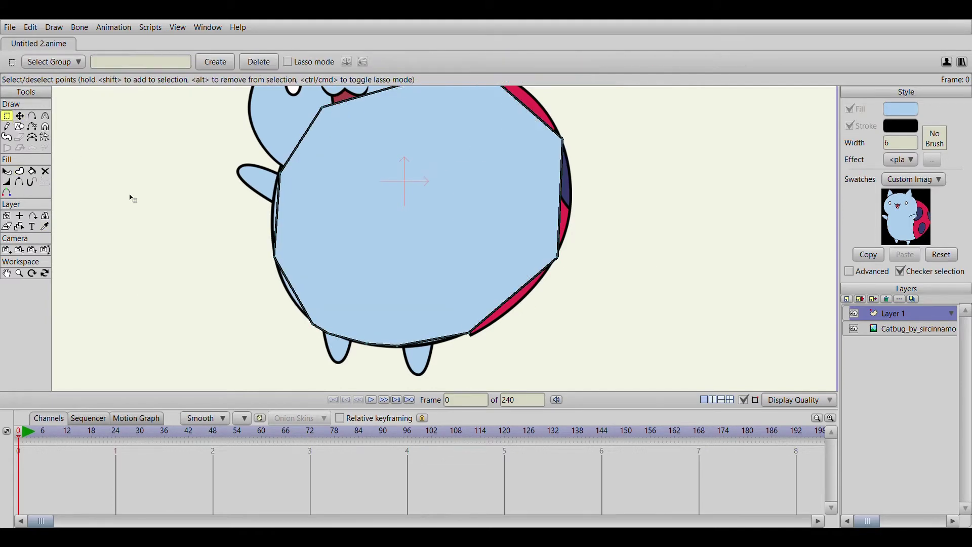
pyautogui.click(45, 116)
pyautogui.moveTo(286, 182); pyautogui.dragTo(687, 65)
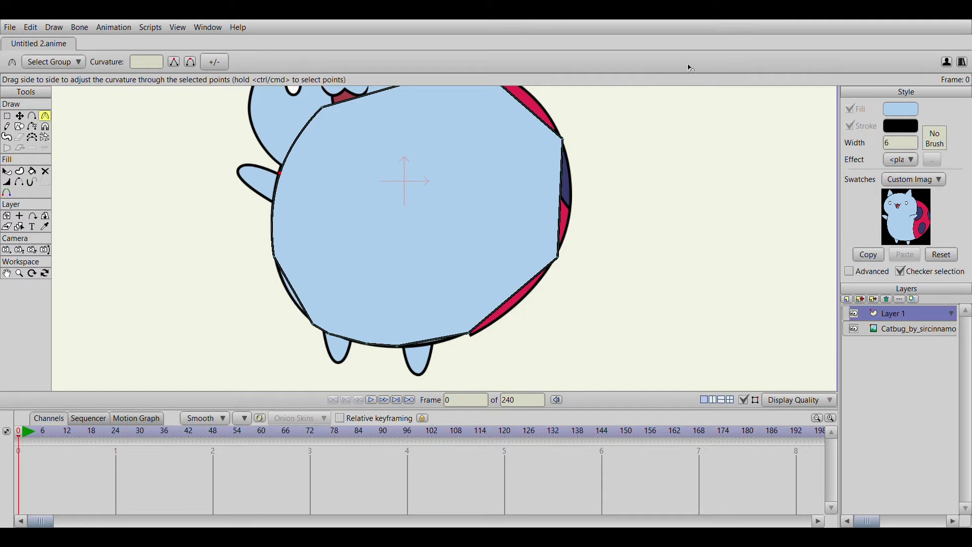
pyautogui.moveTo(313, 319); pyautogui.dragTo(325, 325)
pyautogui.moveTo(545, 277); pyautogui.dragTo(539, 136)
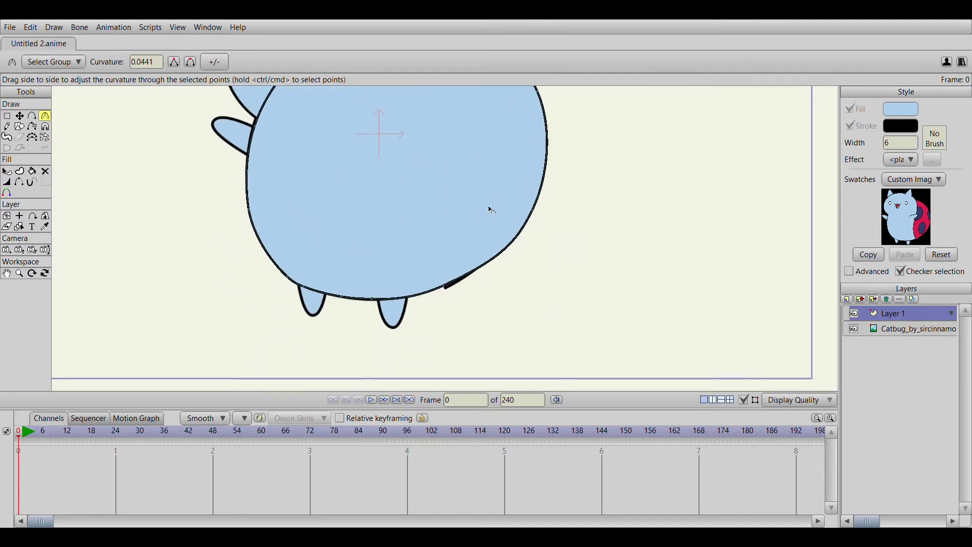
pyautogui.moveTo(490, 210); pyautogui.dragTo(420, 216)
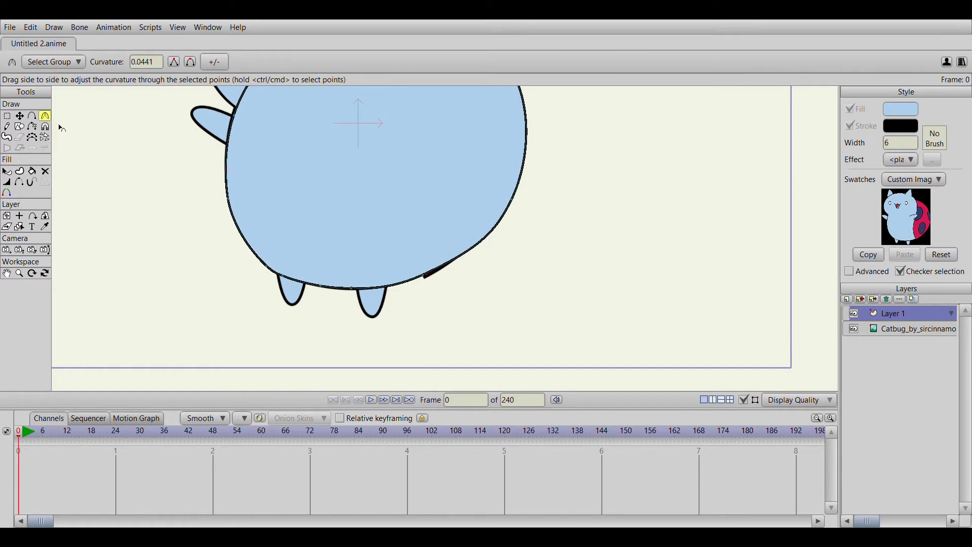
# Fine-tune the body outline by moving the points above the feet and beside the character's raised arm onto the reference line
pyautogui.click(19, 116)
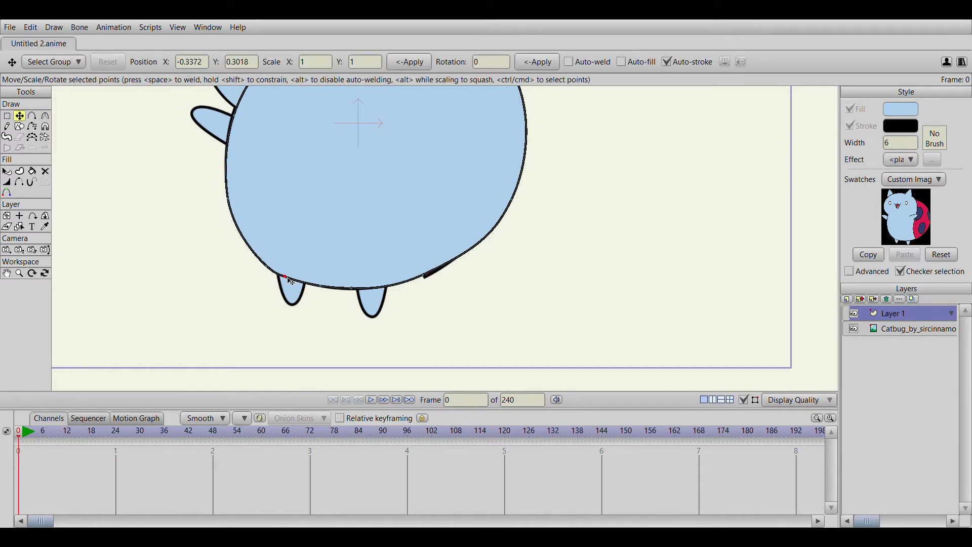
pyautogui.moveTo(350, 289); pyautogui.dragTo(349, 290)
pyautogui.moveTo(283, 281); pyautogui.dragTo(291, 284)
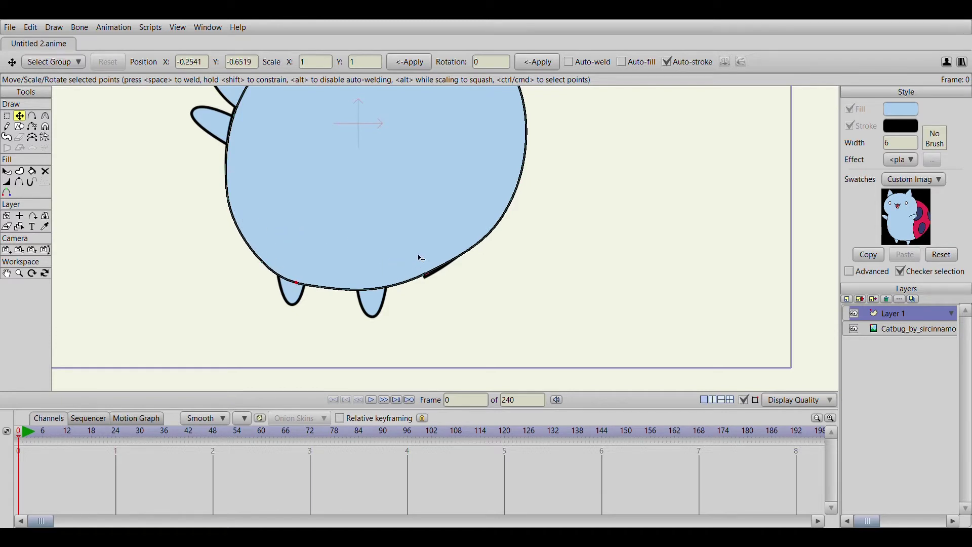
pyautogui.scroll(-3, 420, 259)
pyautogui.scroll(4, 347, 177)
pyautogui.scroll(-1, 390, 288)
pyautogui.scroll(2, 392, 278)
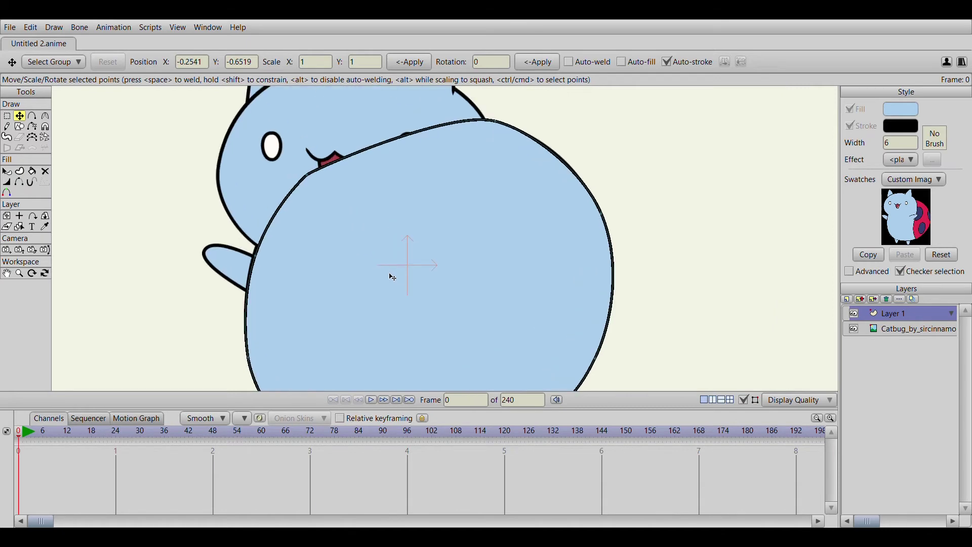
pyautogui.click(255, 258)
pyautogui.moveTo(259, 263); pyautogui.dragTo(261, 260)
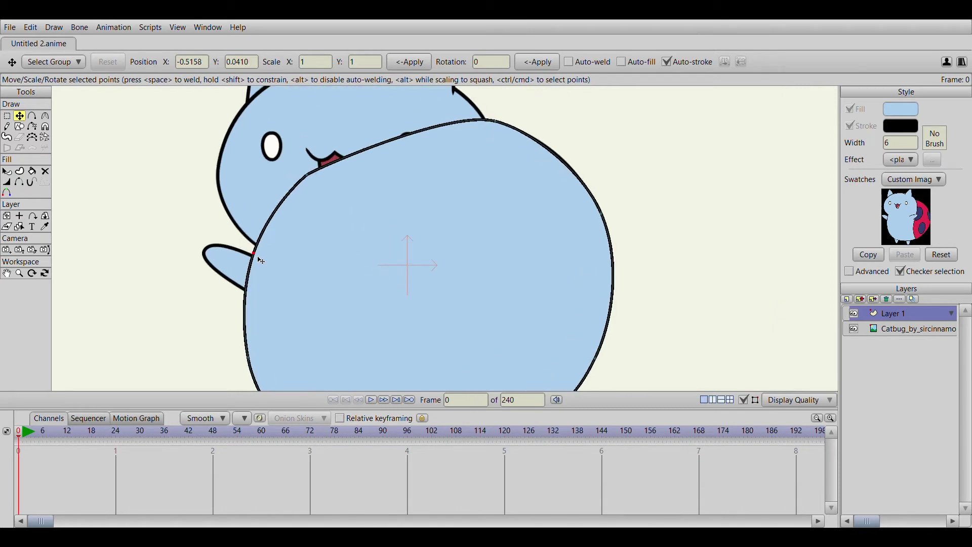
# Rename Layer 1 as Body and hide it so the reference image can be traced
pyautogui.click(855, 314)
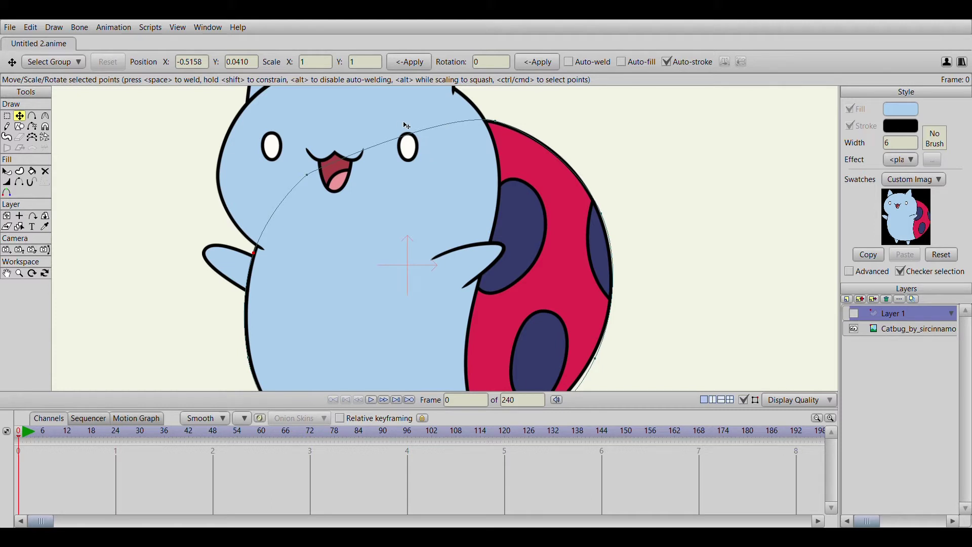
pyautogui.hscroll(2, 487, 218)
pyautogui.scroll(-2, 486, 218)
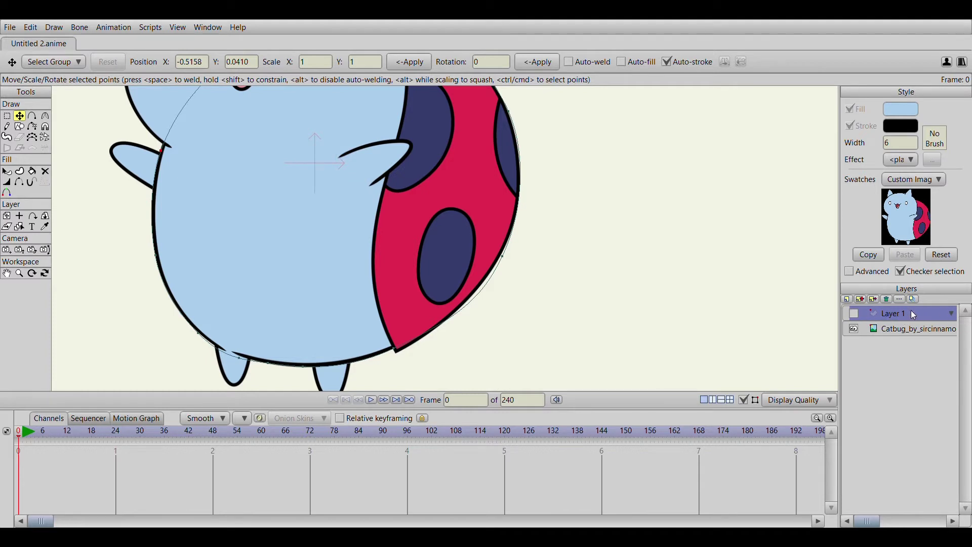
pyautogui.click(856, 313)
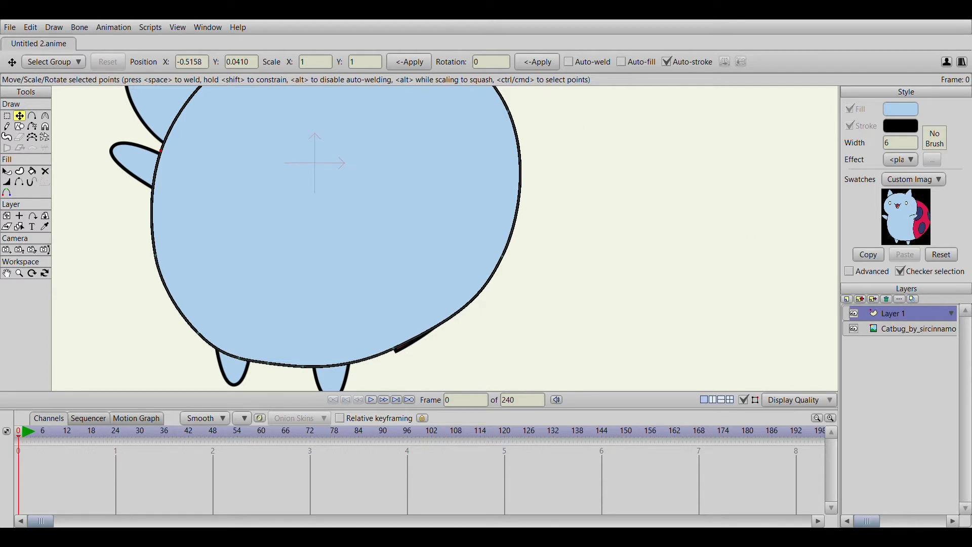
pyautogui.click(855, 314)
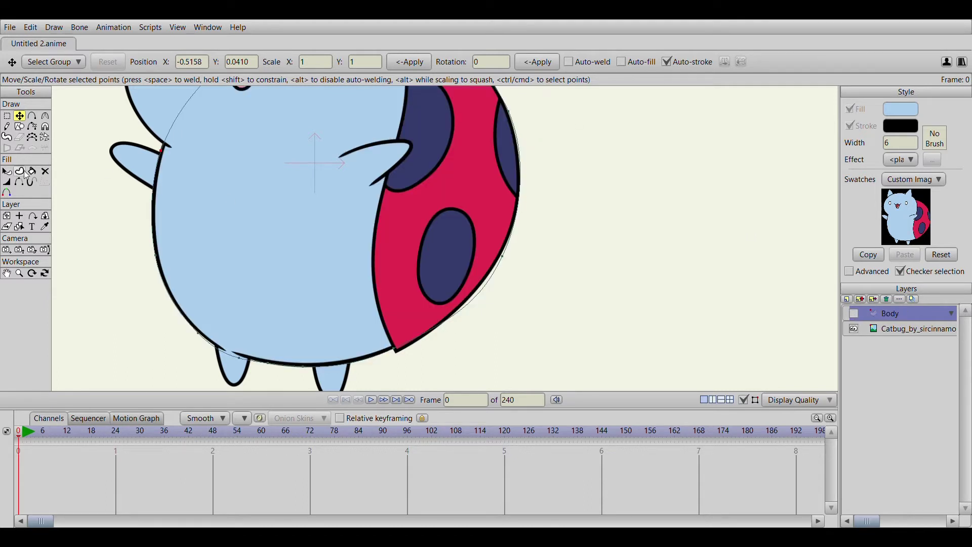
# Trace a closed curved outline around the ladybug shell with the reference's crimson fill, Auto-fill on and Sharp corners off
pyautogui.click(32, 116)
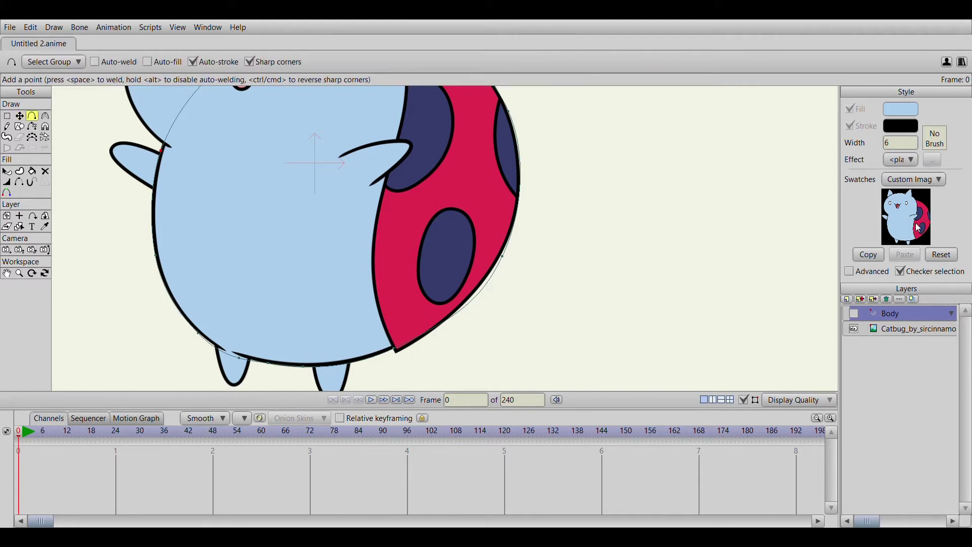
pyautogui.click(919, 225)
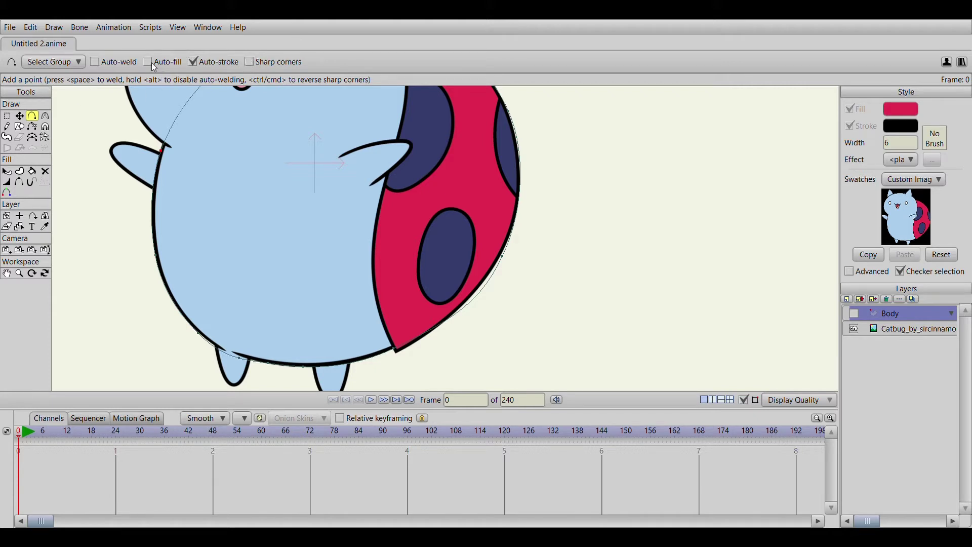
pyautogui.moveTo(384, 182)
pyautogui.mouseDown()
pyautogui.moveTo(516, 105)
pyautogui.moveTo(534, 181)
pyautogui.mouseUp()
pyautogui.moveTo(515, 246); pyautogui.dragTo(458, 201)
pyautogui.click(384, 173)
pyautogui.click(404, 254)
pyautogui.click(403, 290)
pyautogui.moveTo(402, 287); pyautogui.dragTo(456, 124)
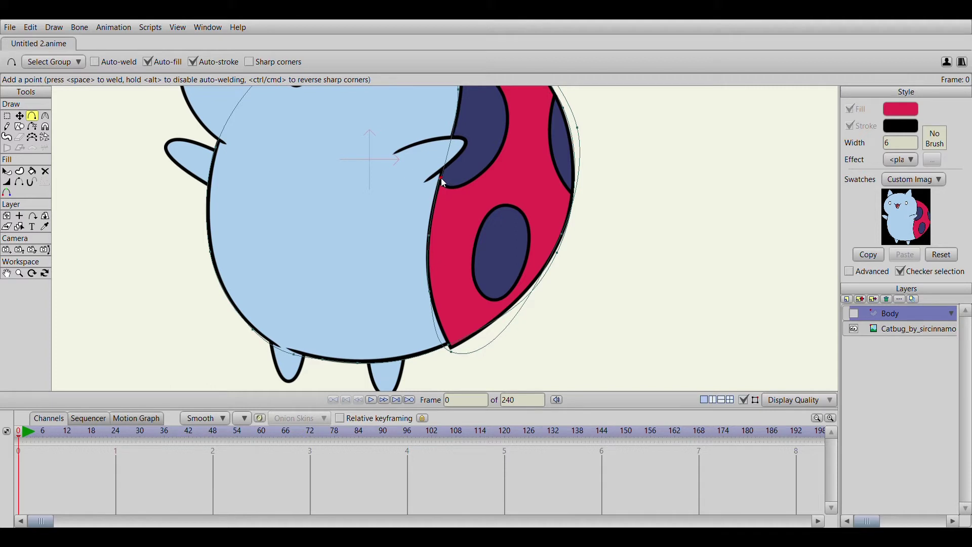
pyautogui.click(440, 178)
pyautogui.moveTo(443, 183)
pyautogui.mouseDown()
pyautogui.moveTo(466, 198)
pyautogui.moveTo(408, 326)
pyautogui.mouseUp()
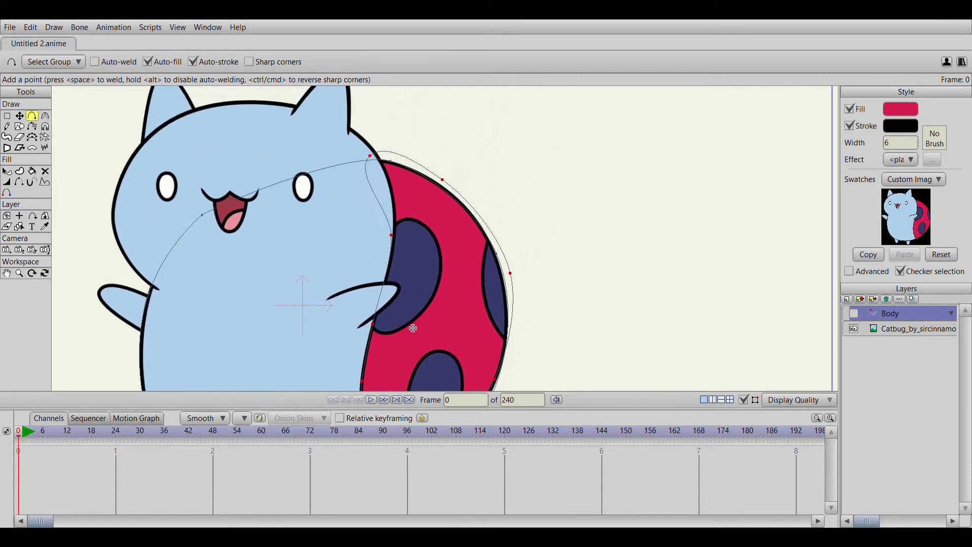
# Move the shell outline's upper inner point down to the shell's tip and set its curvature to about 0.0836
pyautogui.click(7, 116)
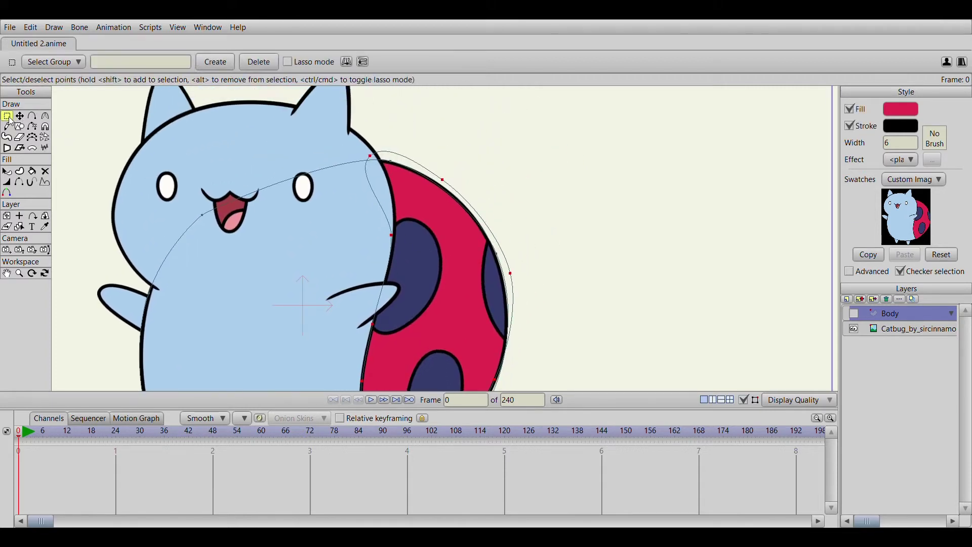
pyautogui.click(478, 154)
pyautogui.click(19, 116)
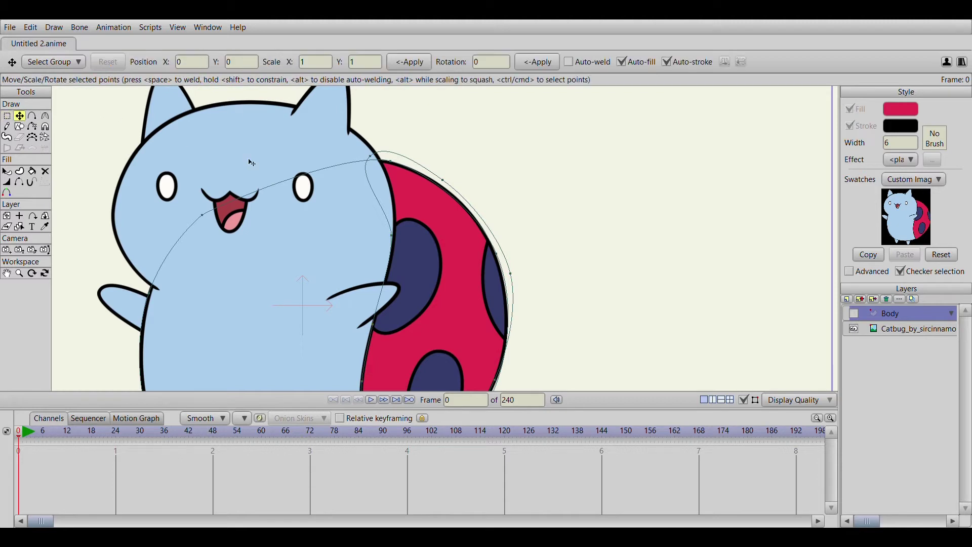
pyautogui.moveTo(372, 158); pyautogui.dragTo(366, 168)
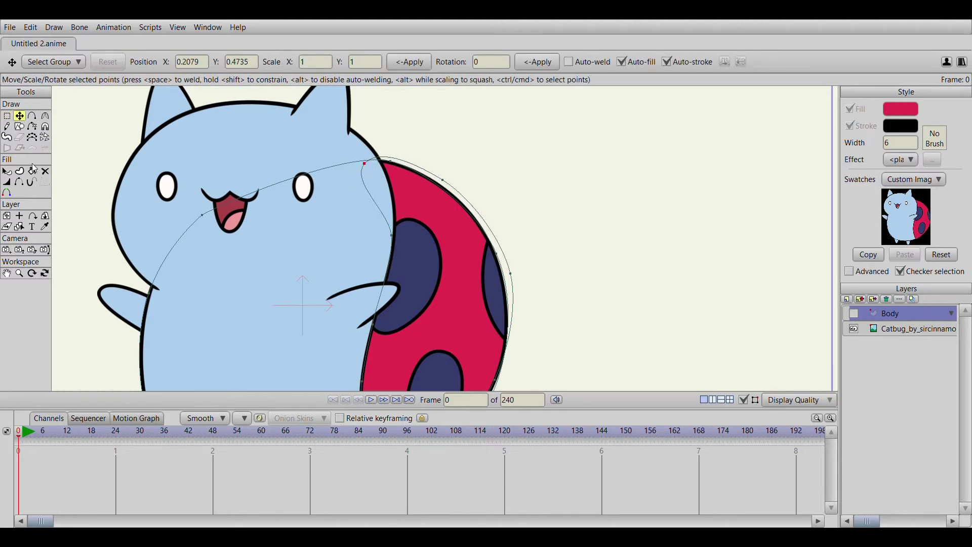
pyautogui.click(45, 116)
pyautogui.moveTo(367, 168); pyautogui.dragTo(196, 157)
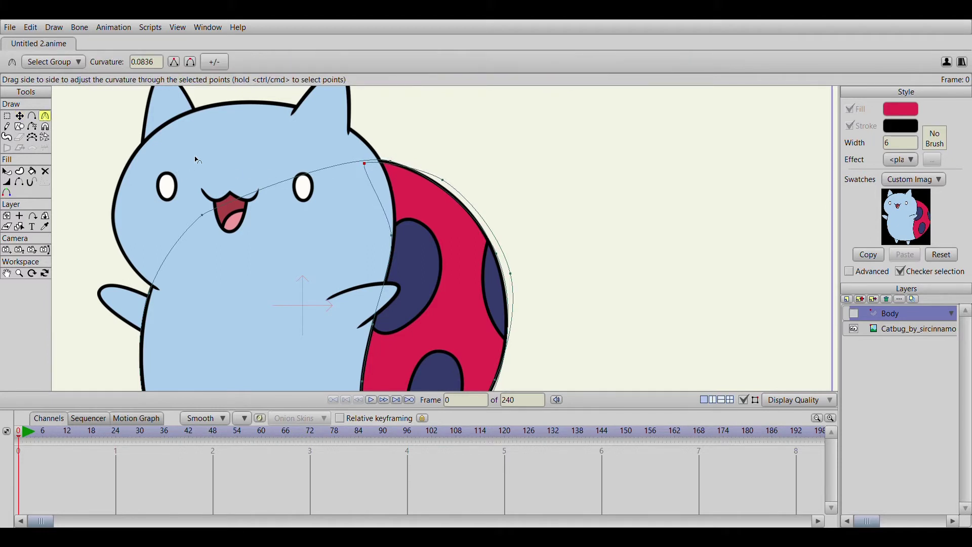
pyautogui.click(428, 227)
# Move the two upper outer points of the shell outline inward to match the shell's edge in the reference
pyautogui.click(20, 117)
pyautogui.click(364, 162)
pyautogui.moveTo(442, 181); pyautogui.dragTo(434, 177)
pyautogui.moveTo(510, 274); pyautogui.dragTo(500, 261)
pyautogui.scroll(-3, 533, 308)
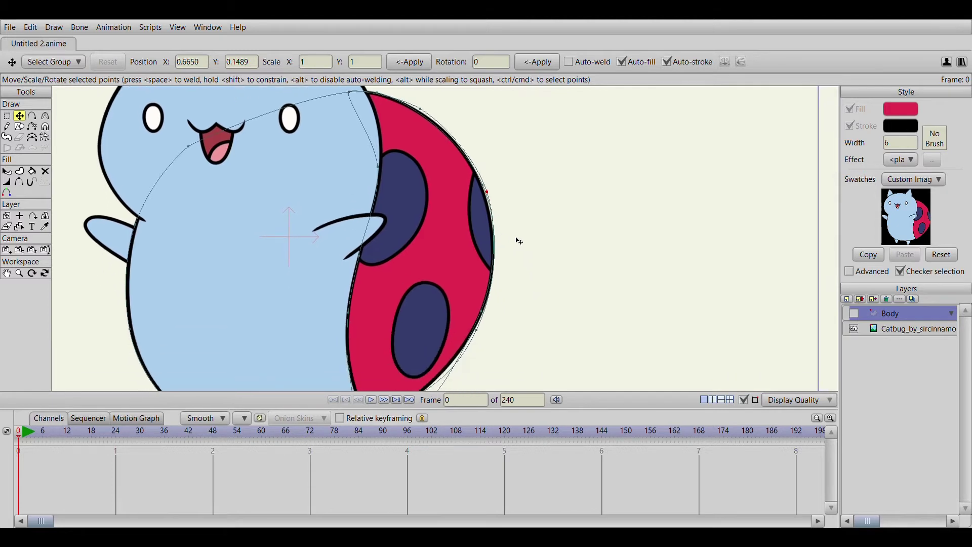
# Move the shell outline's lower outer point and bottom tip onto the reference edge, and sharpen the tip into a corner
pyautogui.moveTo(475, 330); pyautogui.dragTo(481, 318)
pyautogui.moveTo(489, 360); pyautogui.dragTo(500, 241)
pyautogui.moveTo(382, 312); pyautogui.dragTo(382, 311)
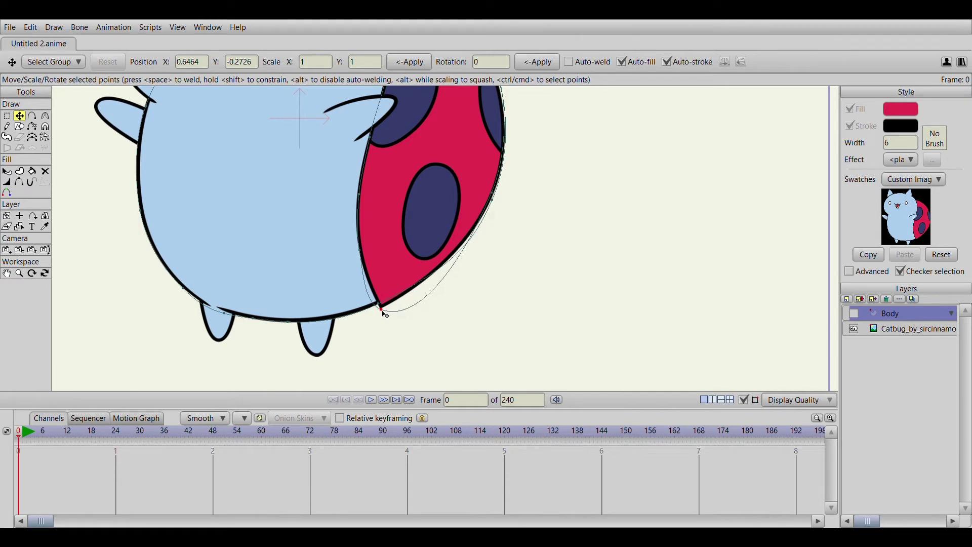
pyautogui.click(45, 116)
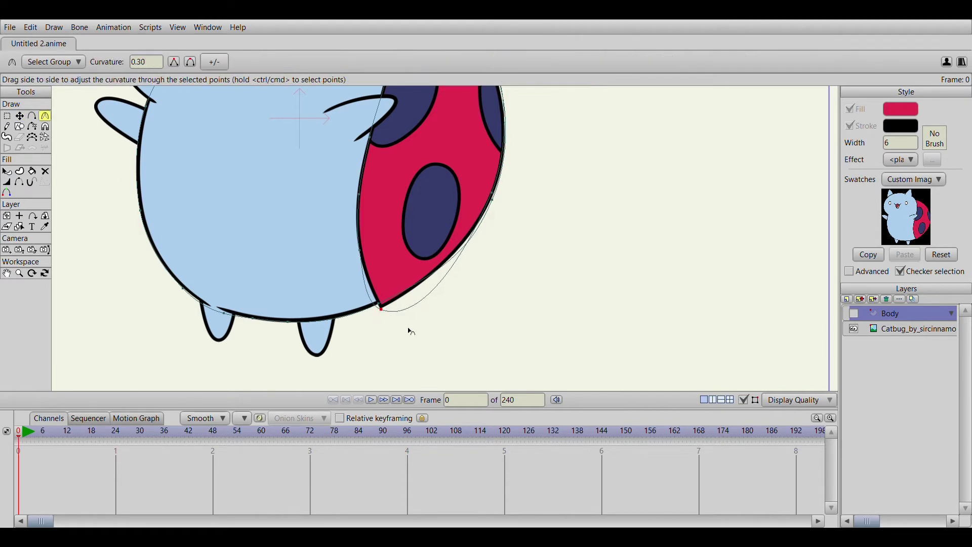
pyautogui.moveTo(378, 311); pyautogui.dragTo(9, 316)
# Create a crimson shape with both fill and stroke from the closed shell outline and show the Body layer
pyautogui.click(19, 171)
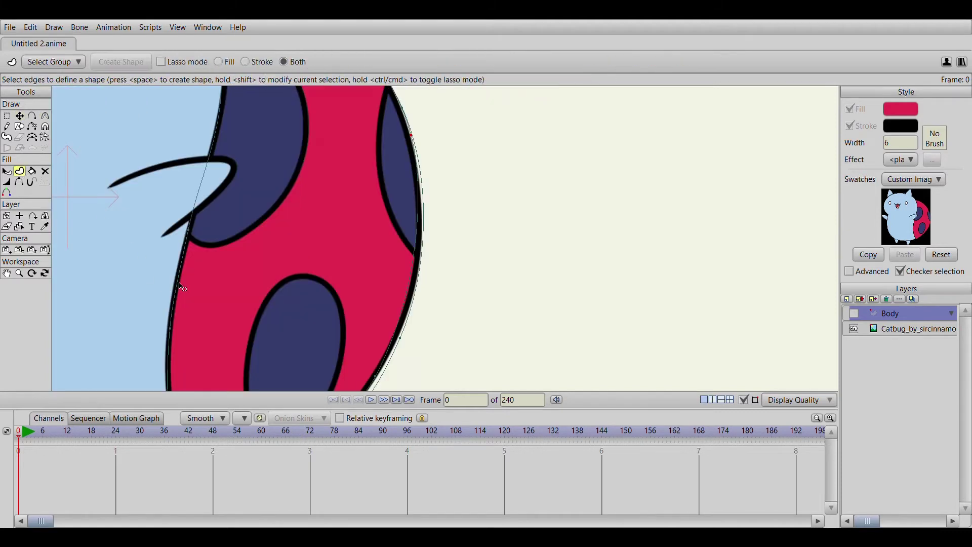
pyautogui.click(177, 283)
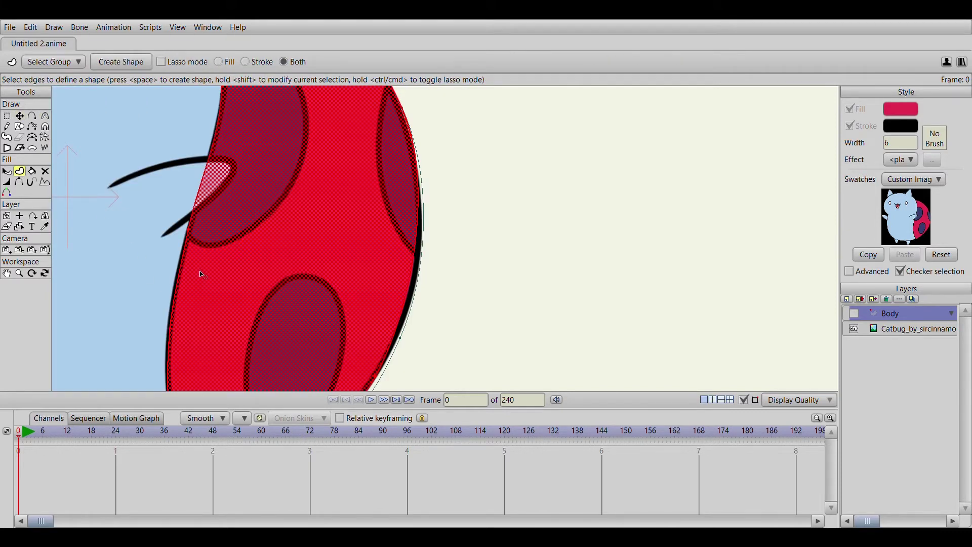
pyautogui.press('space')
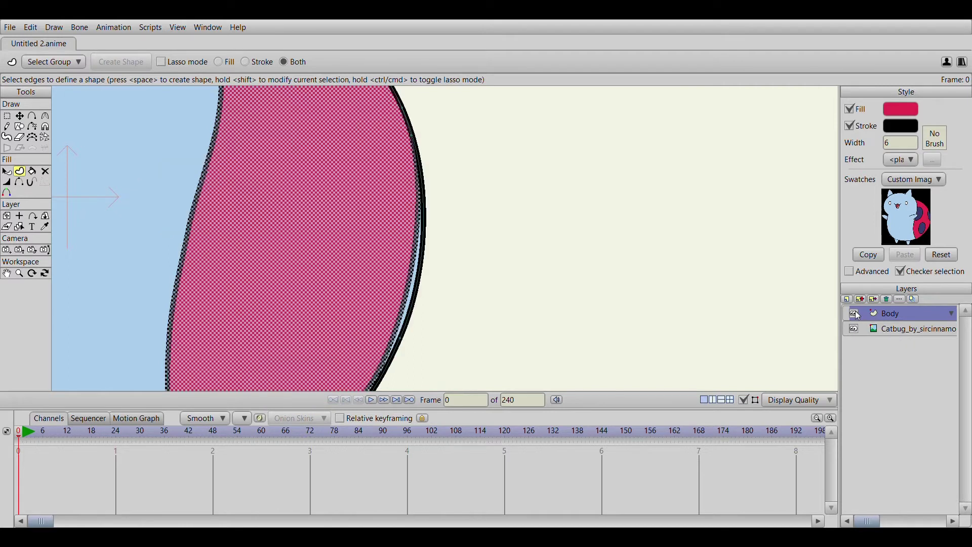
pyautogui.click(588, 255)
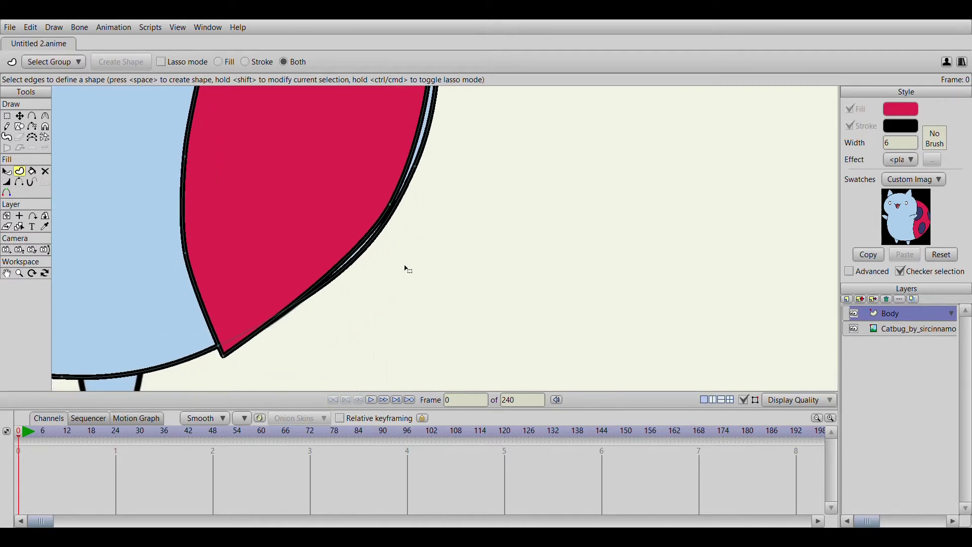
# Move the shell shape's lower and upper outer points outward to cover the gap along the body's outer edge
pyautogui.click(19, 116)
pyautogui.moveTo(390, 204); pyautogui.dragTo(402, 211)
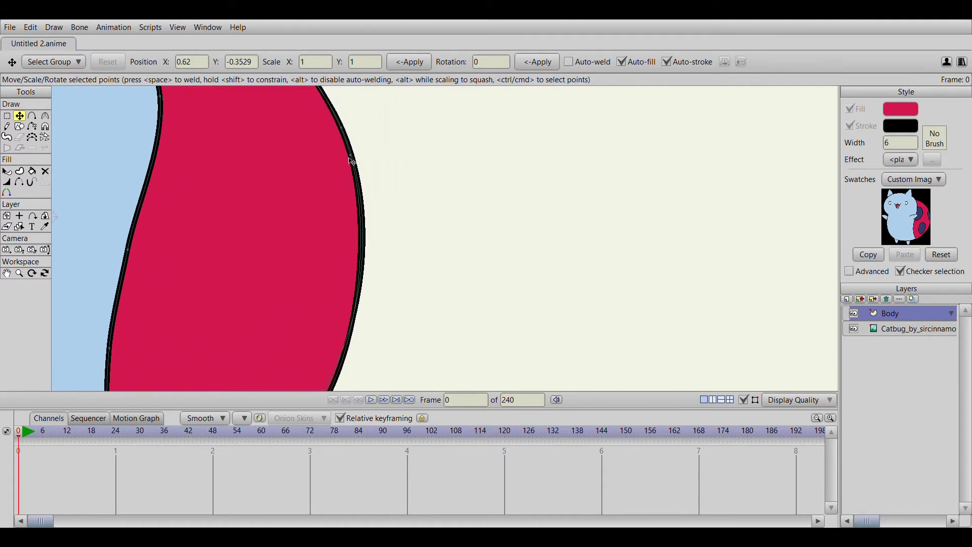
pyautogui.moveTo(354, 159); pyautogui.dragTo(361, 158)
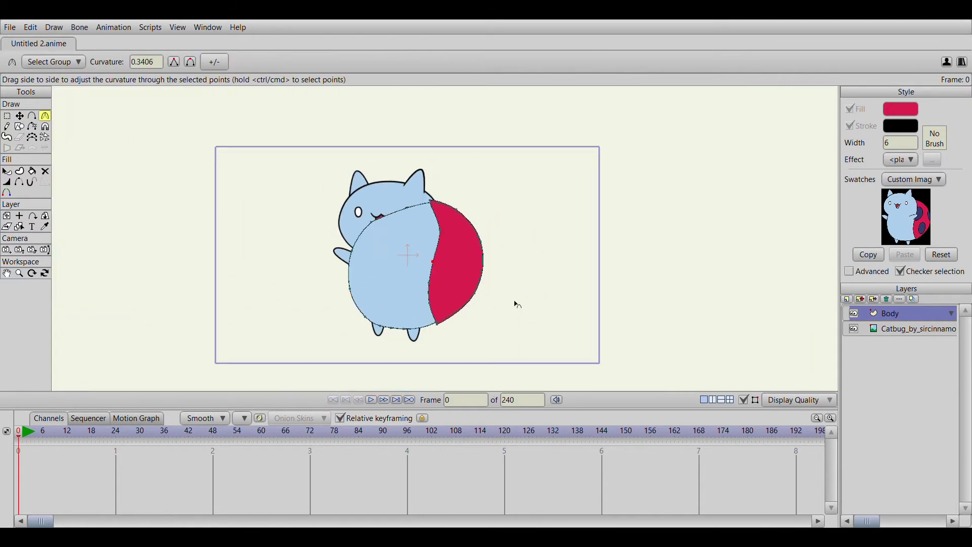
# Check the shell against the reference with the Body layer hidden, and move the inner-edge points to smooth its border with the body
pyautogui.scroll(3, 511, 314)
pyautogui.scroll(1, 440, 234)
pyautogui.click(854, 313)
pyautogui.click(853, 313)
pyautogui.click(853, 314)
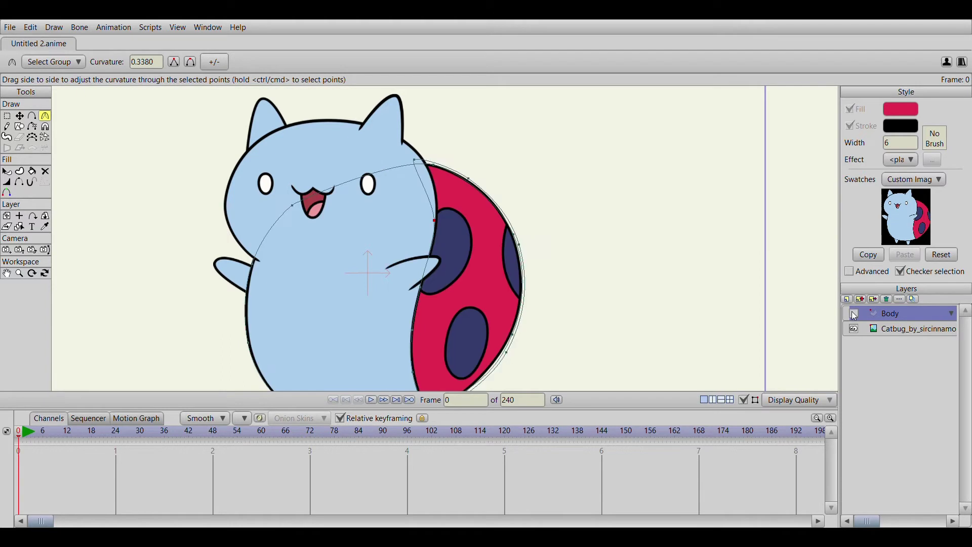
pyautogui.click(854, 314)
pyautogui.press('t')
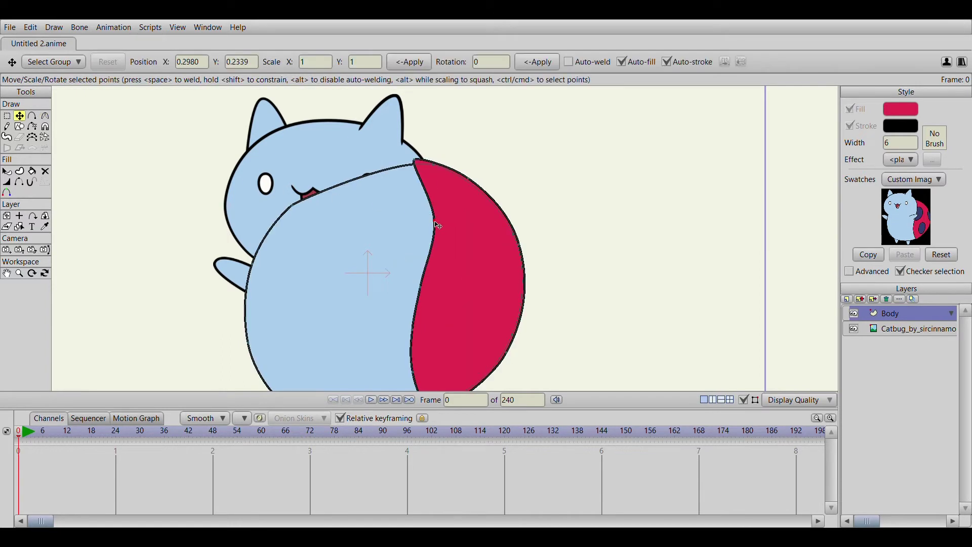
pyautogui.click(853, 314)
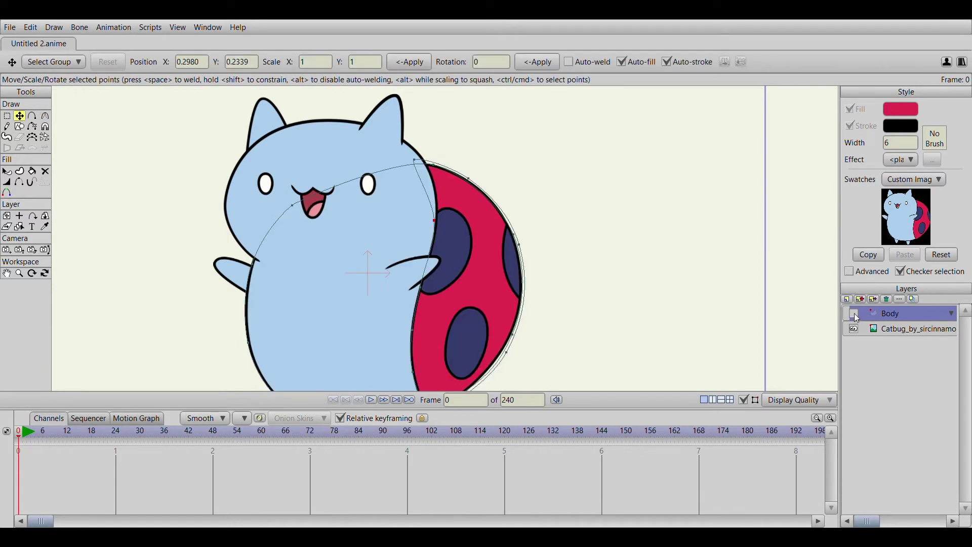
pyautogui.click(854, 313)
pyautogui.moveTo(431, 218); pyautogui.dragTo(425, 290)
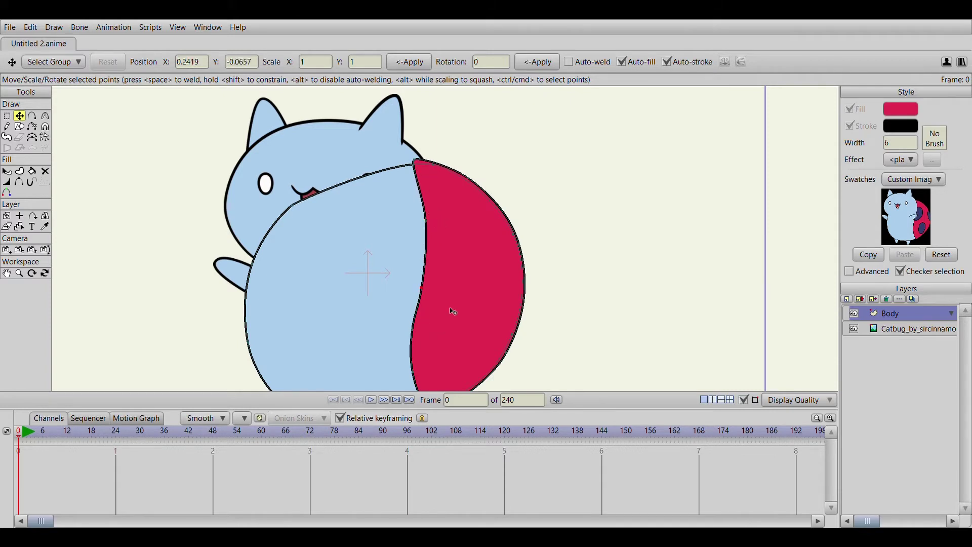
# Compare the reshaped inner edge of the shell with the reference by hiding and showing the Body layer
pyautogui.scroll(-1, 453, 311)
pyautogui.scroll(2, 453, 306)
pyautogui.scroll(1, 453, 303)
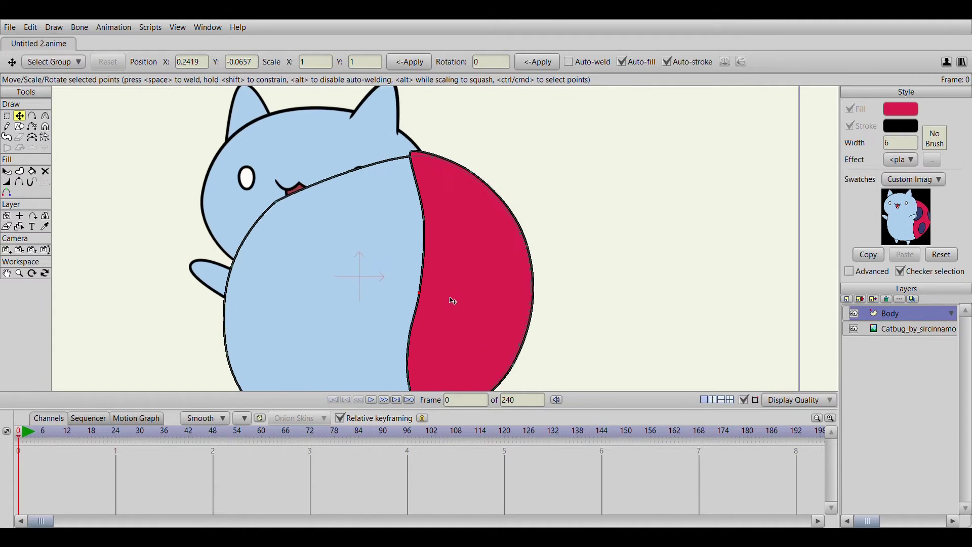
pyautogui.scroll(1, 453, 302)
pyautogui.scroll(-3, 455, 302)
pyautogui.scroll(2, 445, 291)
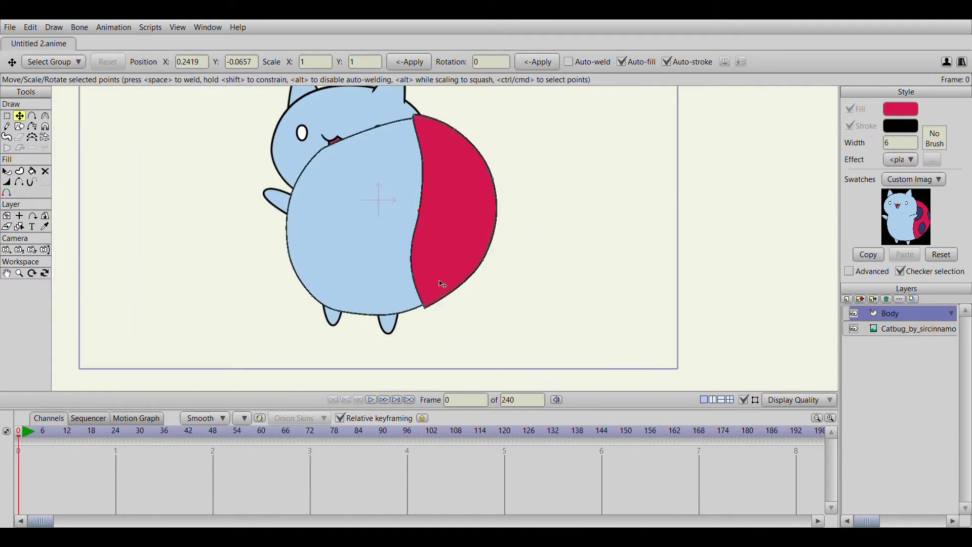
pyautogui.click(854, 314)
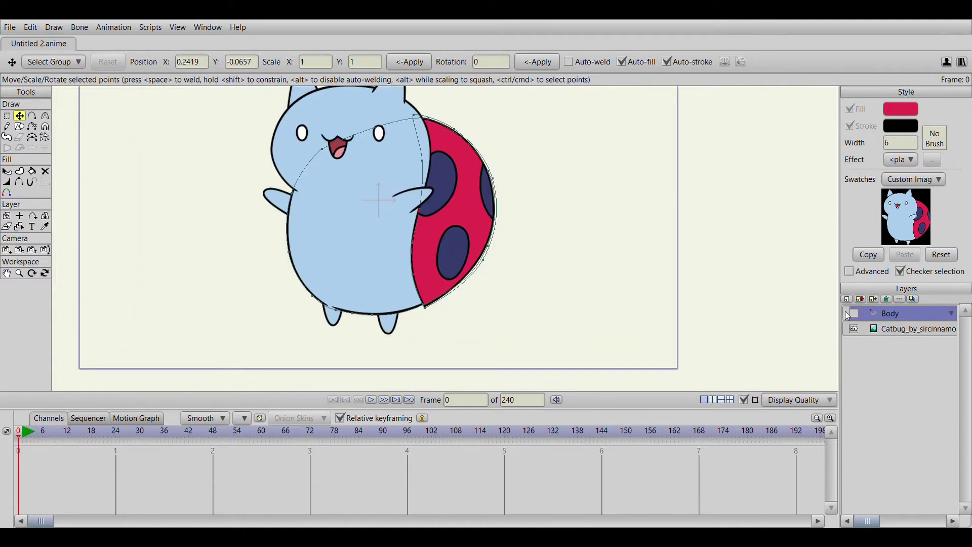
pyautogui.scroll(2, 467, 201)
pyautogui.moveTo(466, 219); pyautogui.dragTo(487, 275)
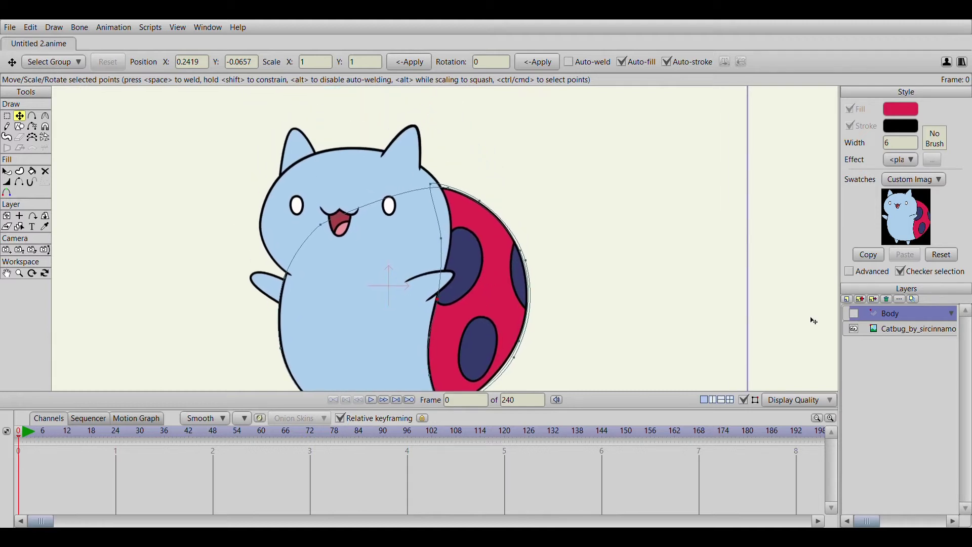
pyautogui.click(854, 313)
pyautogui.press('c')
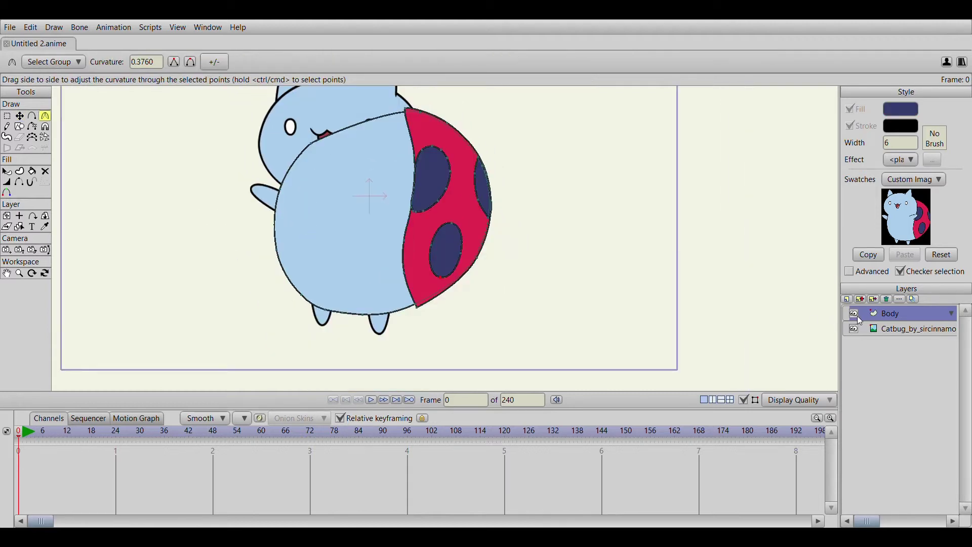
# Select all points of the body, shell and spots, and set their line width to 148 percent to match the reference
pyautogui.click(856, 315)
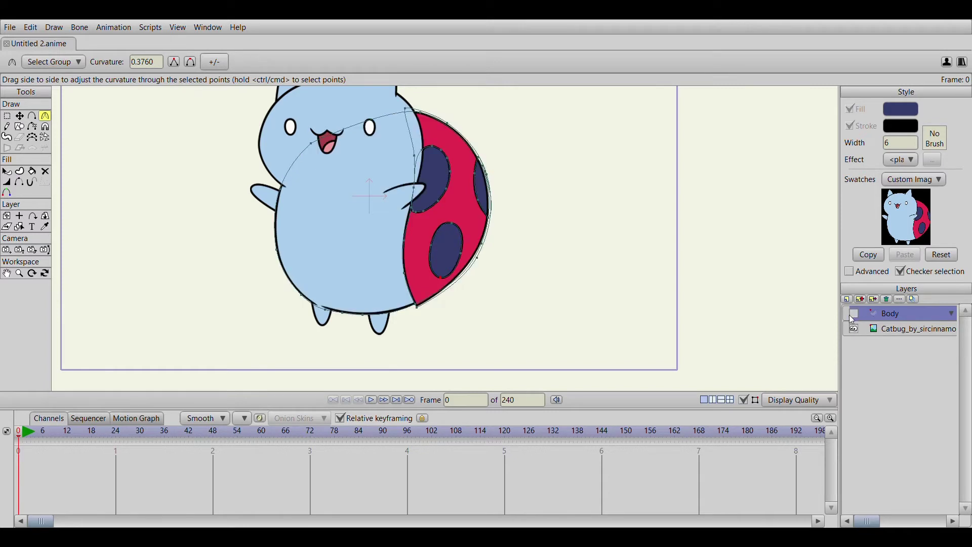
pyautogui.scroll(2, 489, 288)
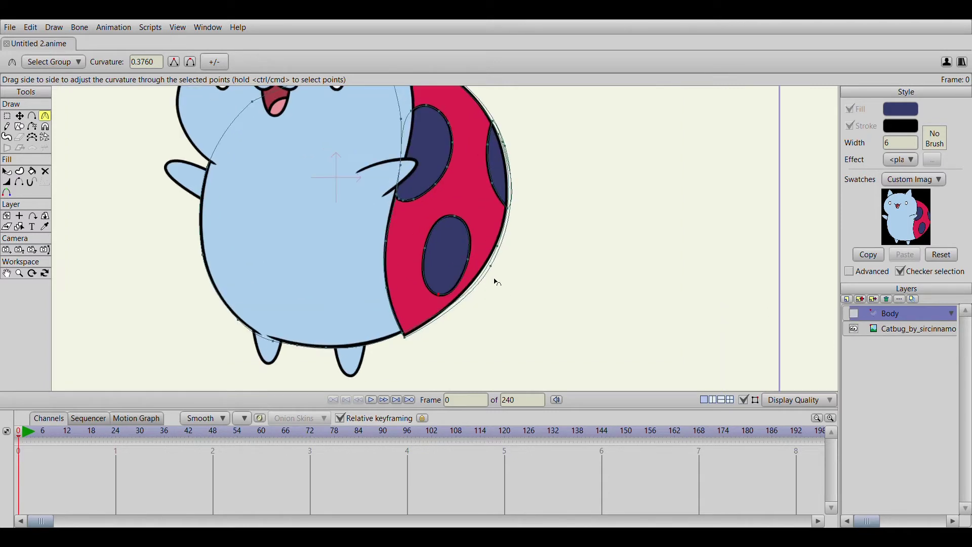
pyautogui.scroll(1, 496, 282)
pyautogui.click(855, 313)
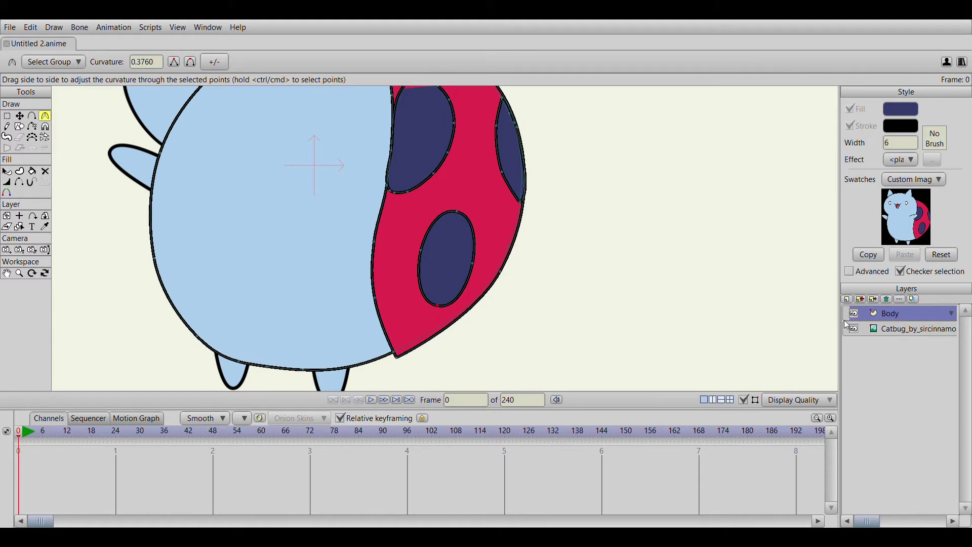
pyautogui.scroll(-3, 370, 321)
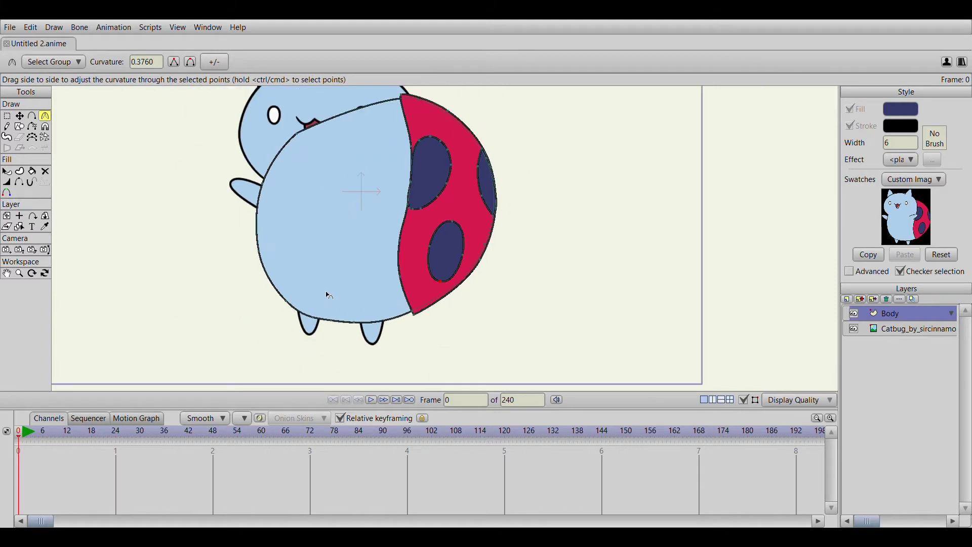
pyautogui.click(7, 116)
pyautogui.moveTo(252, 112); pyautogui.dragTo(591, 355)
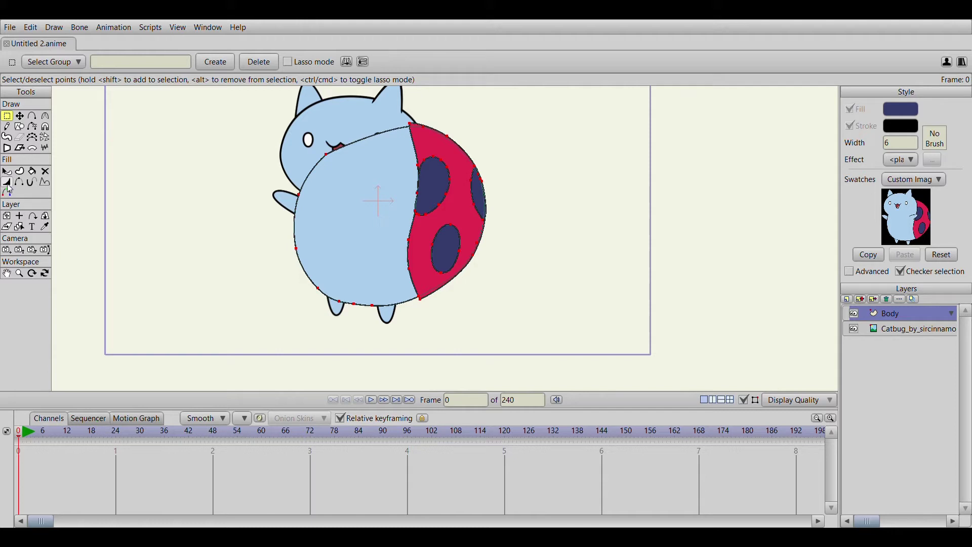
pyautogui.click(7, 182)
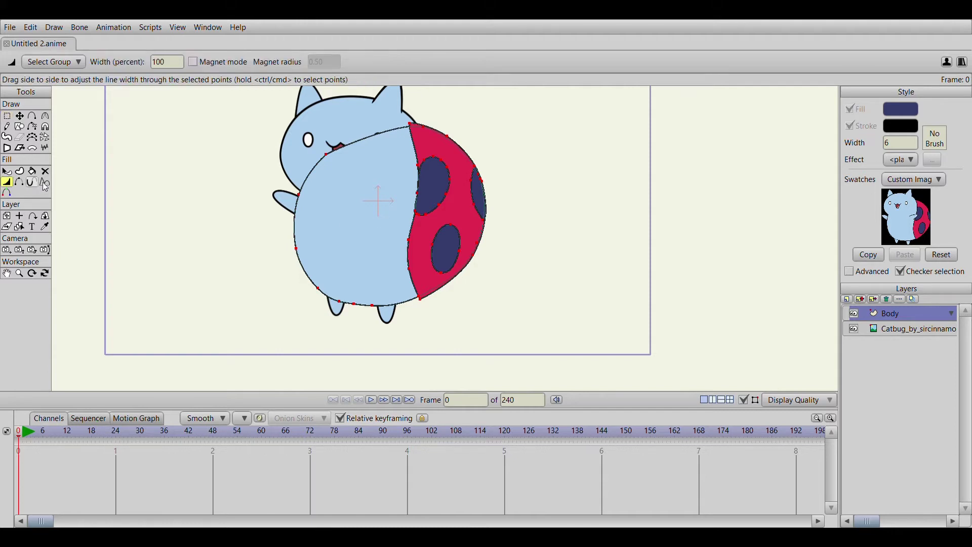
pyautogui.scroll(3, 488, 177)
pyautogui.moveTo(487, 177); pyautogui.dragTo(499, 178)
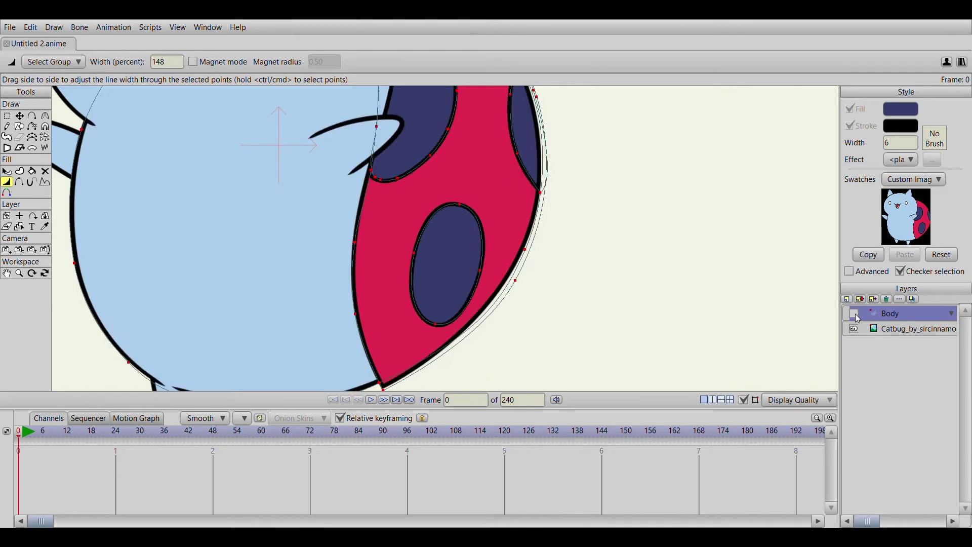
pyautogui.click(855, 316)
pyautogui.scroll(-5, 665, 321)
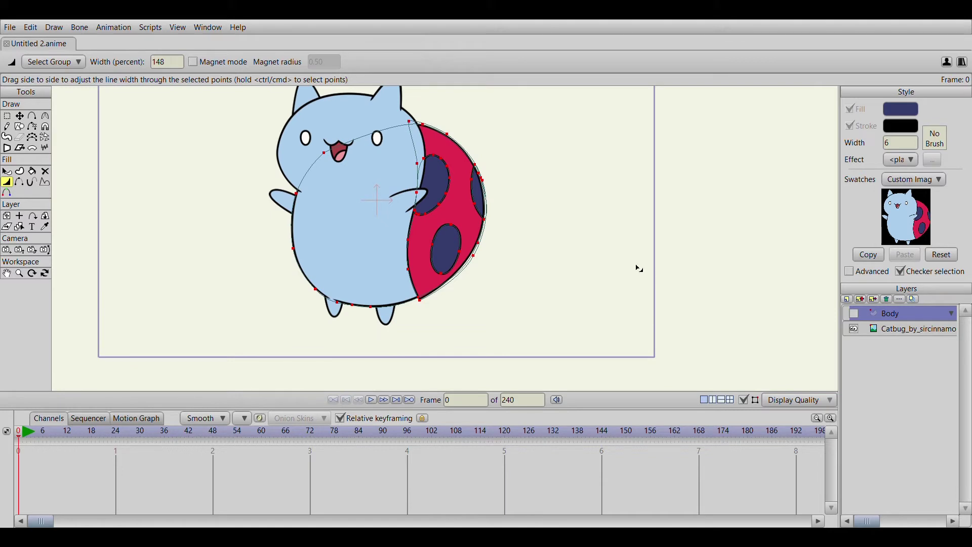
# Clear the selection, show the Body layer and reposition the body outline's lower points around the left leg
pyautogui.press('g')
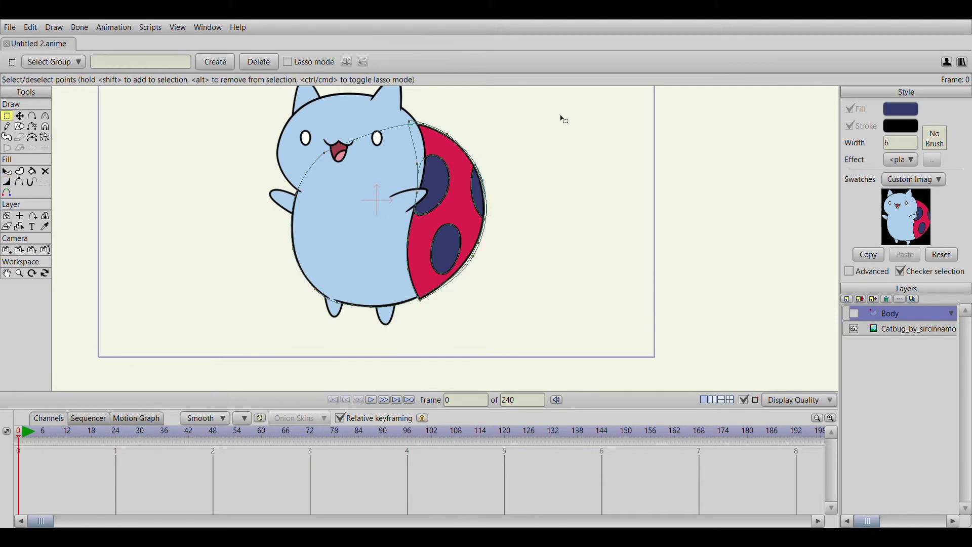
pyautogui.scroll(6, 290, 311)
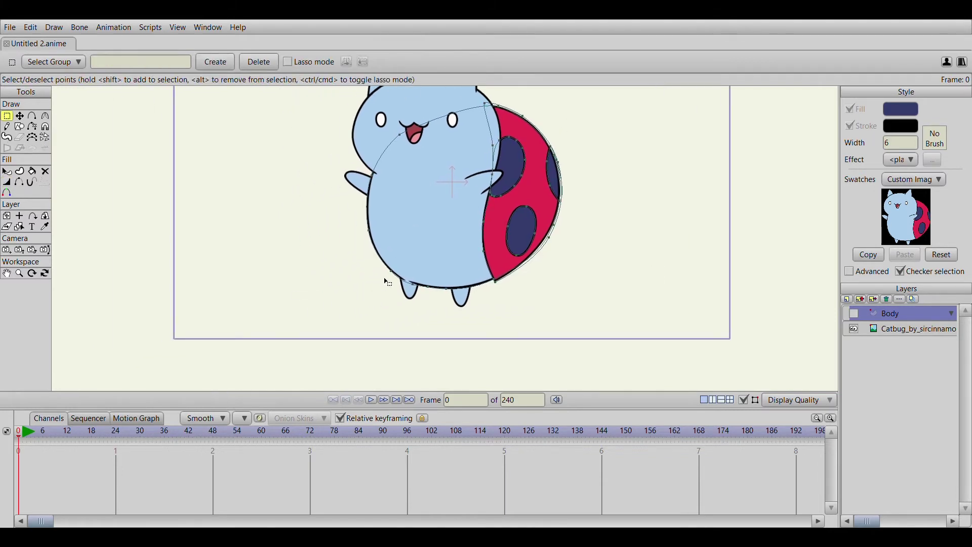
pyautogui.scroll(4, 453, 199)
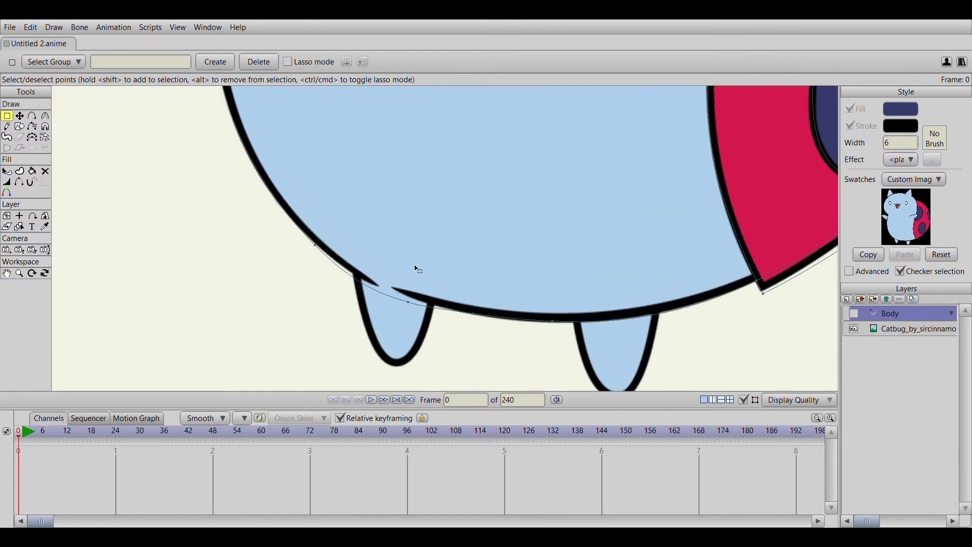
pyautogui.moveTo(422, 298); pyautogui.dragTo(440, 304)
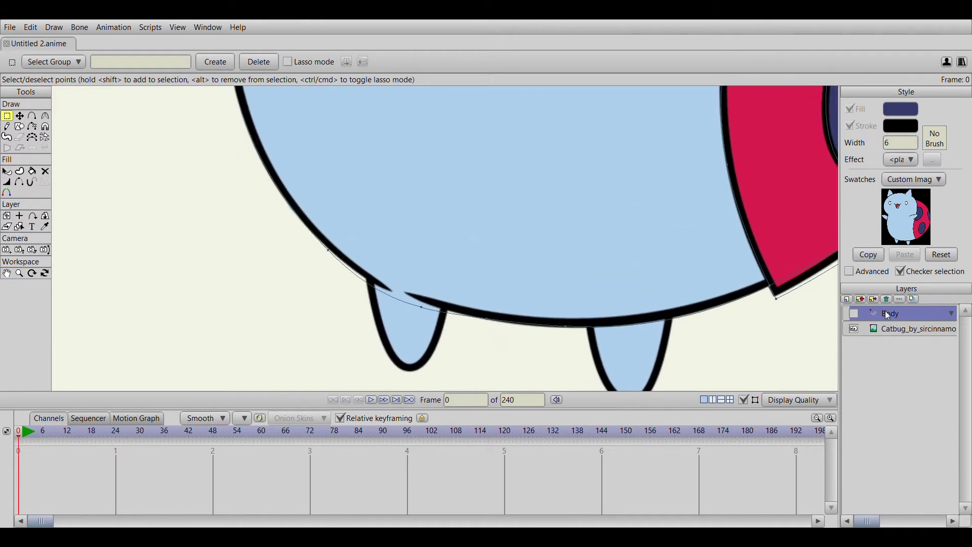
pyautogui.click(854, 314)
pyautogui.click(19, 116)
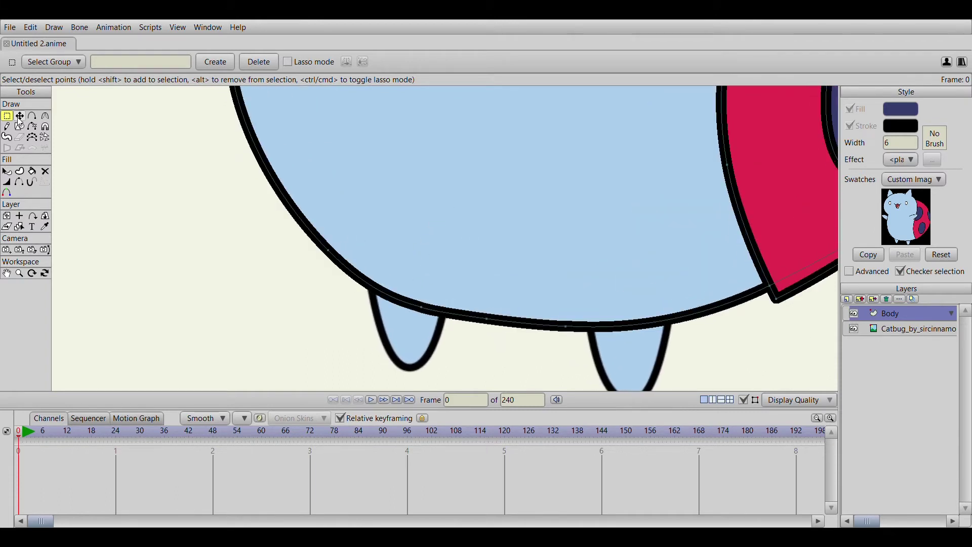
pyautogui.moveTo(421, 306); pyautogui.dragTo(420, 306)
pyautogui.moveTo(331, 251); pyautogui.dragTo(333, 244)
pyautogui.moveTo(421, 303); pyautogui.dragTo(411, 299)
pyautogui.moveTo(487, 319); pyautogui.dragTo(449, 314)
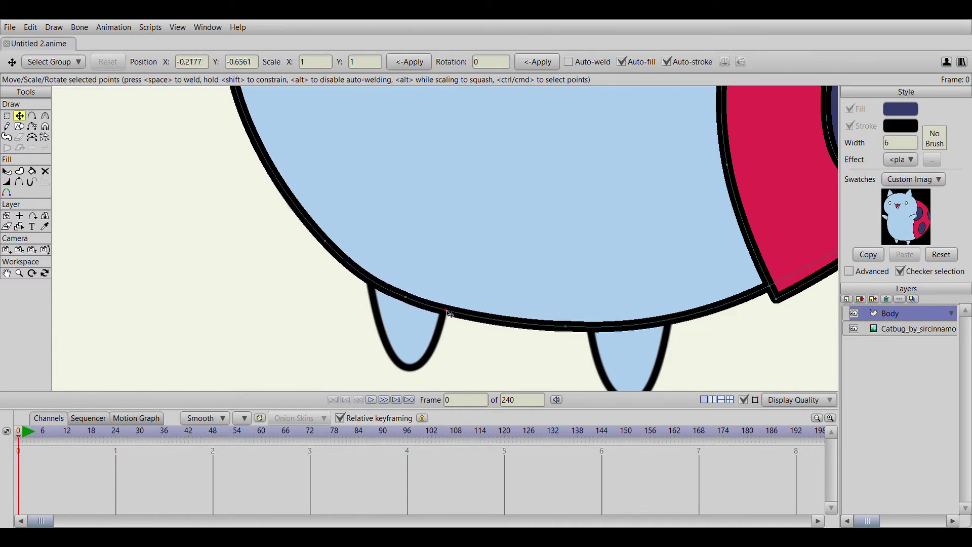
# Hide the edge of the body outline that crosses above the left leg
pyautogui.click(20, 184)
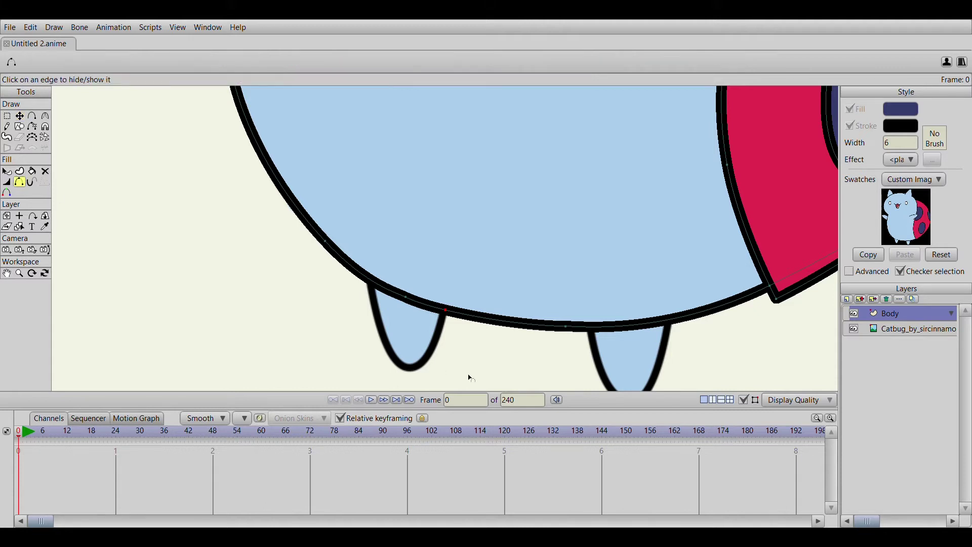
pyautogui.click(424, 307)
pyautogui.click(45, 116)
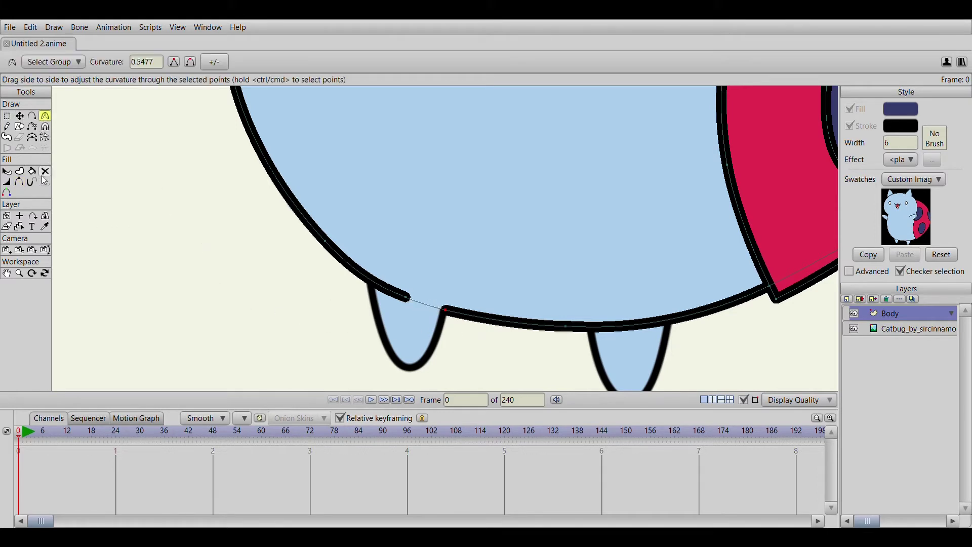
# Taper the body stroke at both ends of the gap, the left to 66 percent, and set the next bottom point to 110 percent
pyautogui.click(7, 182)
pyautogui.moveTo(409, 304); pyautogui.dragTo(388, 302)
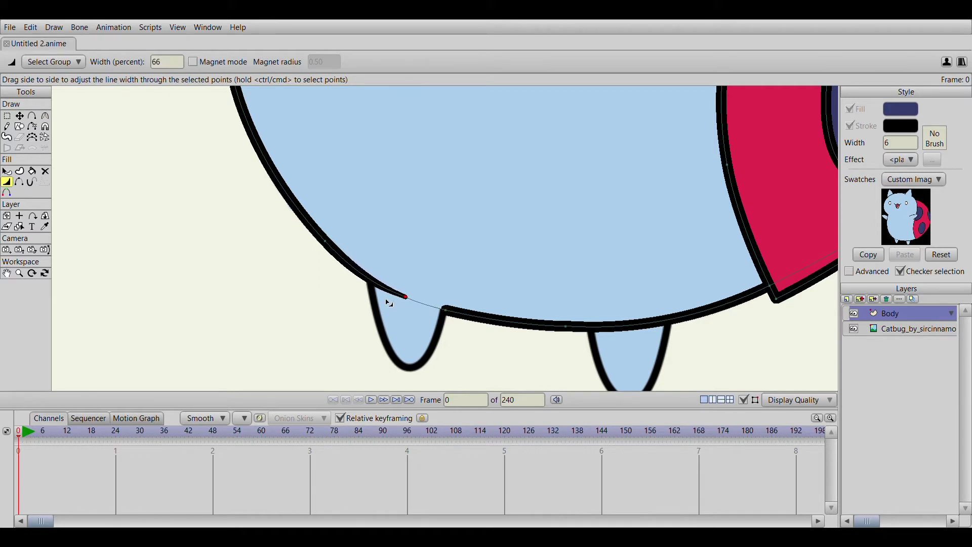
pyautogui.click(444, 309)
pyautogui.click(564, 330)
pyautogui.scroll(-1, 586, 293)
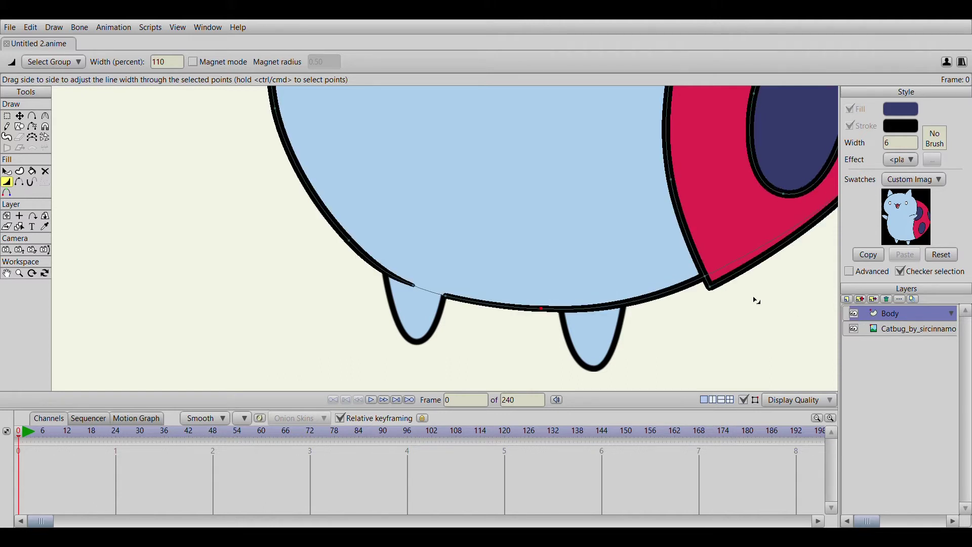
# Add a new vector layer named Head above the Body layer
pyautogui.scroll(-4, 768, 284)
pyautogui.click(854, 313)
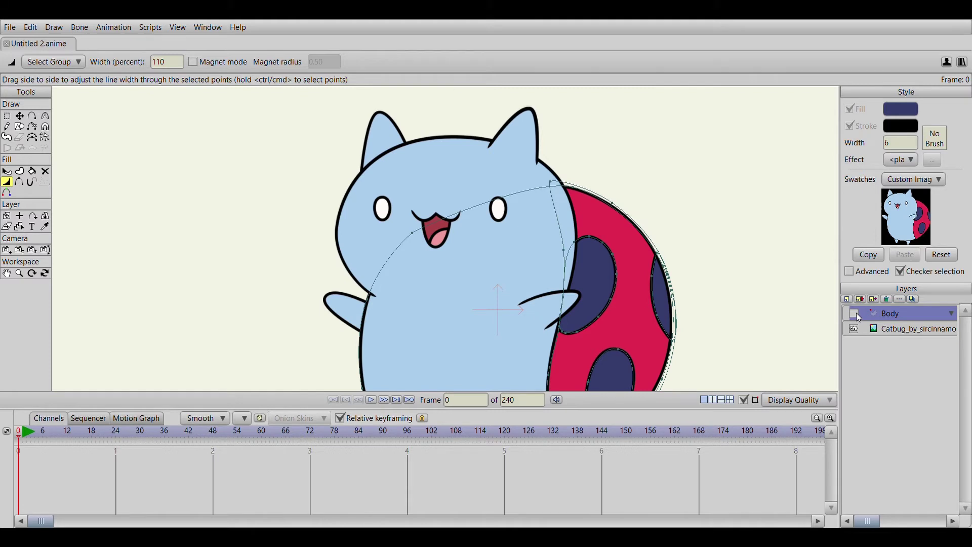
pyautogui.click(33, 118)
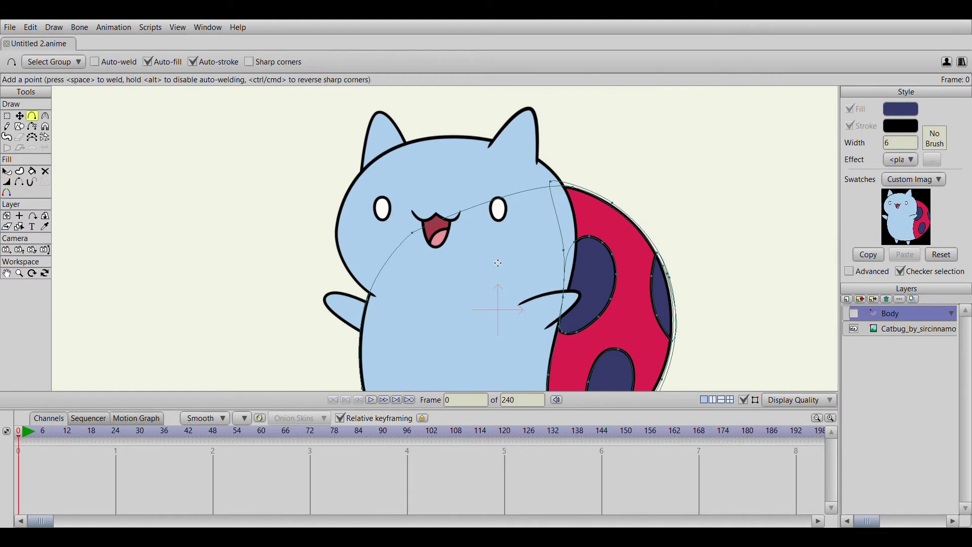
pyautogui.click(854, 314)
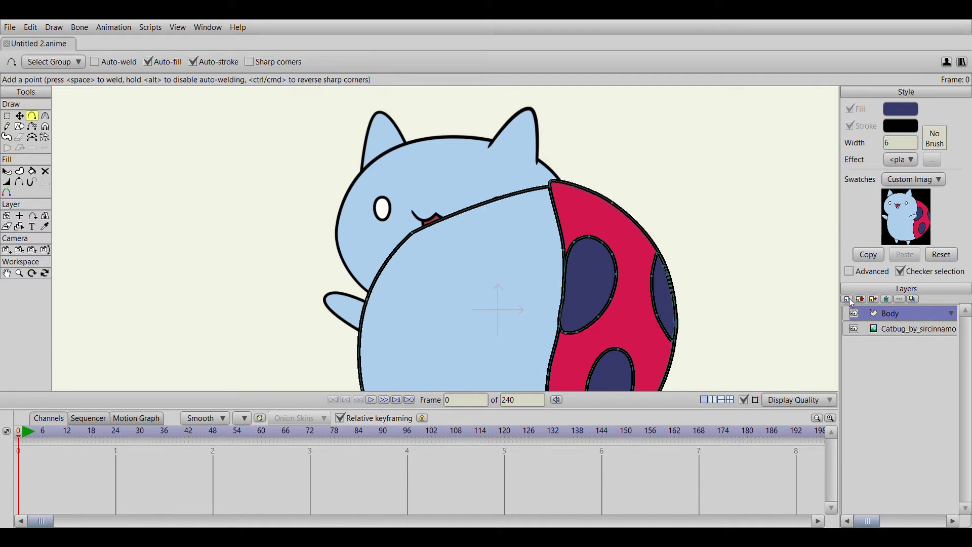
pyautogui.hotkey('ctrl', 'shift', 'n')
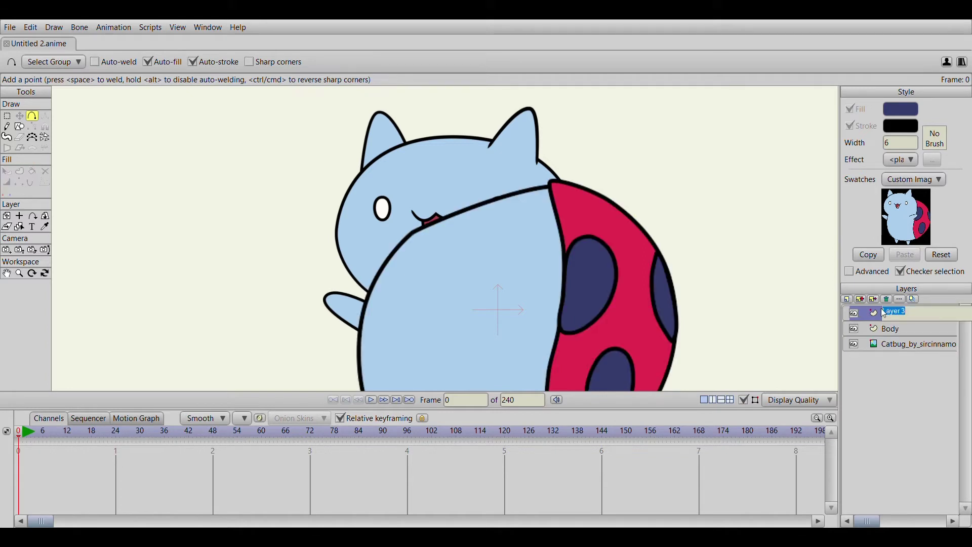
pyautogui.write('Head')
pyautogui.press('Return')
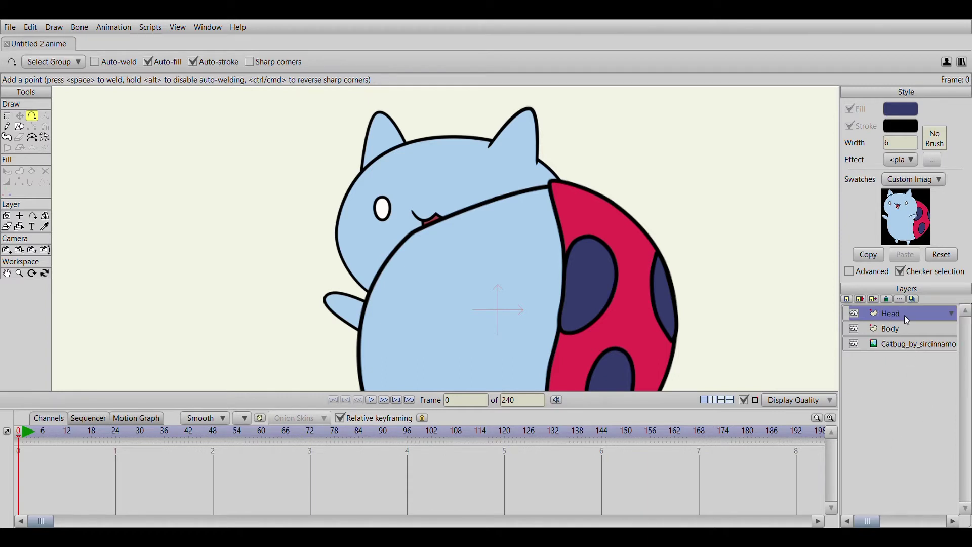
# Hide the Body layer and trace the head as a closed outline on the Head layer, following the reference's face contour
pyautogui.click(854, 330)
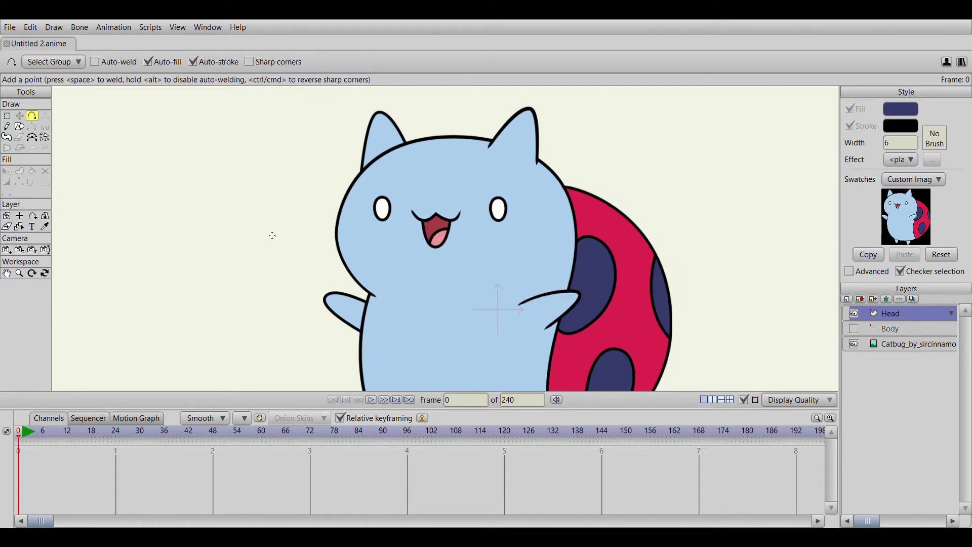
pyautogui.moveTo(447, 306); pyautogui.dragTo(380, 299)
pyautogui.moveTo(380, 298); pyautogui.dragTo(363, 180)
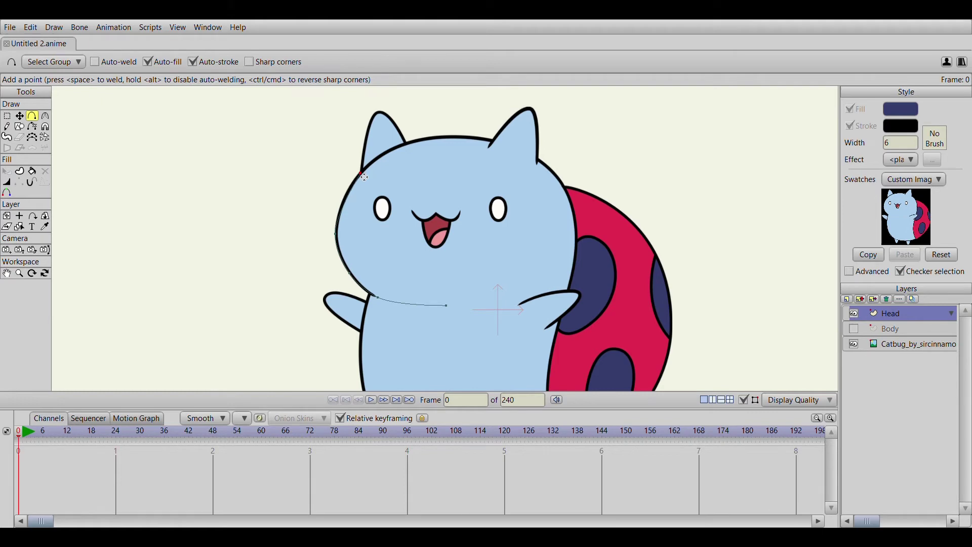
pyautogui.moveTo(364, 177)
pyautogui.mouseDown()
pyautogui.moveTo(409, 148)
pyautogui.moveTo(496, 145)
pyautogui.moveTo(541, 164)
pyautogui.moveTo(582, 209)
pyautogui.moveTo(571, 295)
pyautogui.moveTo(499, 310)
pyautogui.moveTo(511, 310)
pyautogui.moveTo(450, 309)
pyautogui.mouseUp()
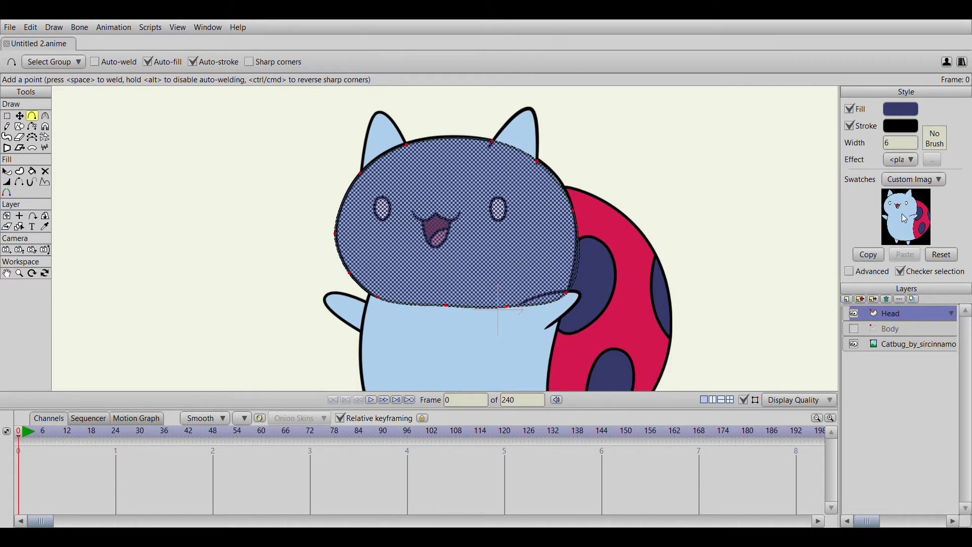
# Fill the head shape with the reference's light blue, sampled from the image swatch, and clear the point selection
pyautogui.click(905, 218)
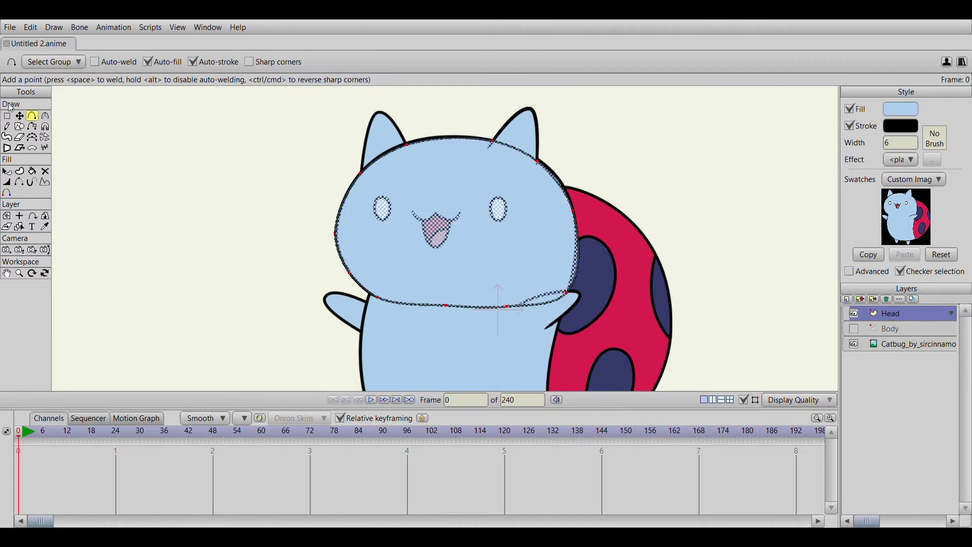
pyautogui.click(19, 116)
pyautogui.click(7, 116)
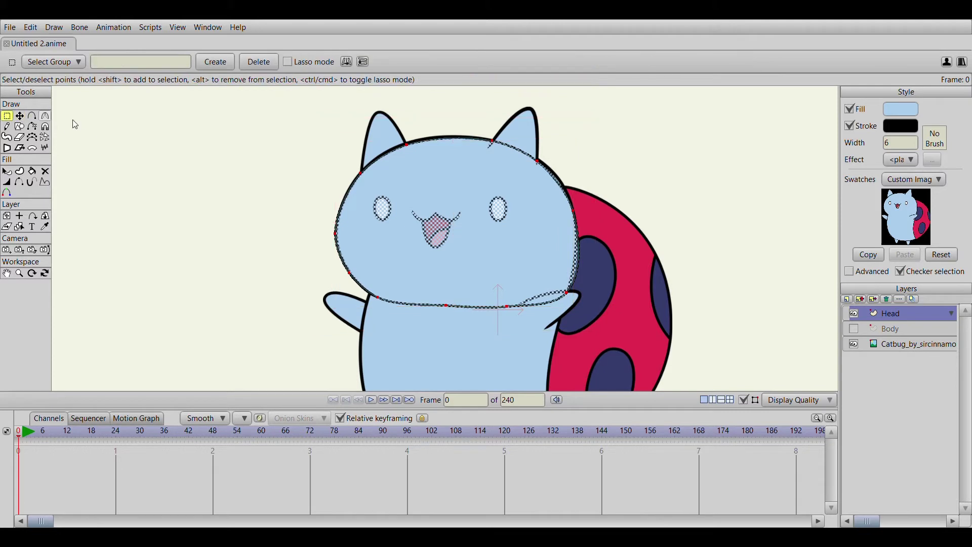
pyautogui.click(211, 142)
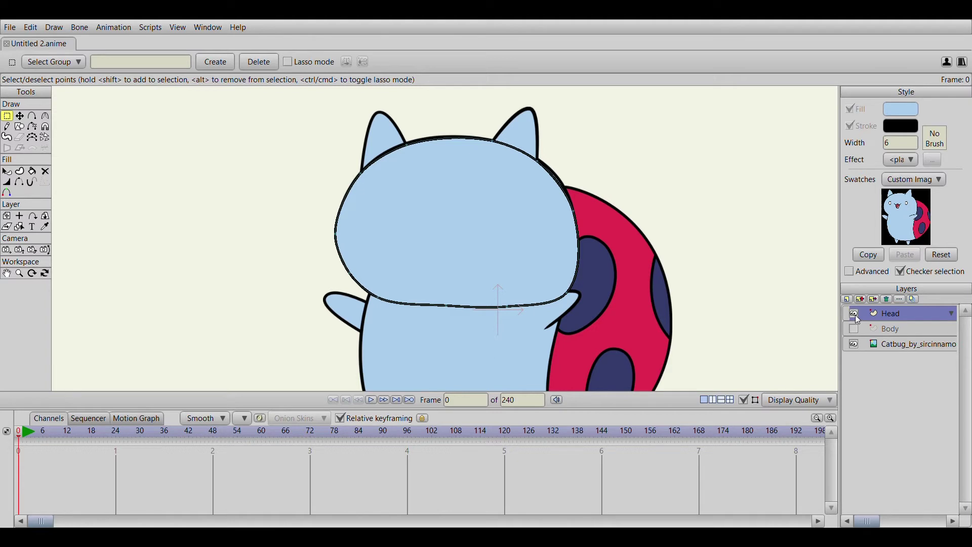
# Hide the three lower edges of the head outline where the head meets the body
pyautogui.scroll(5, 495, 288)
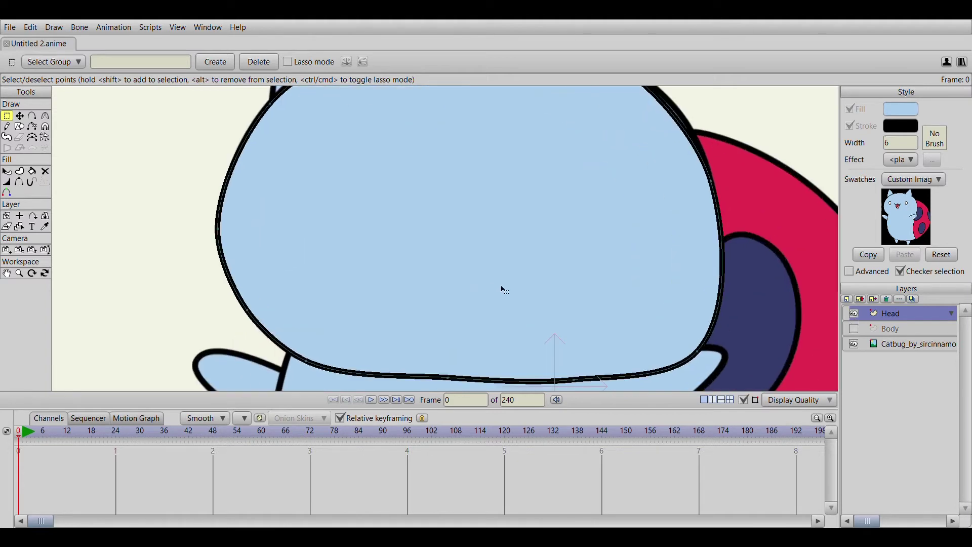
pyautogui.click(20, 172)
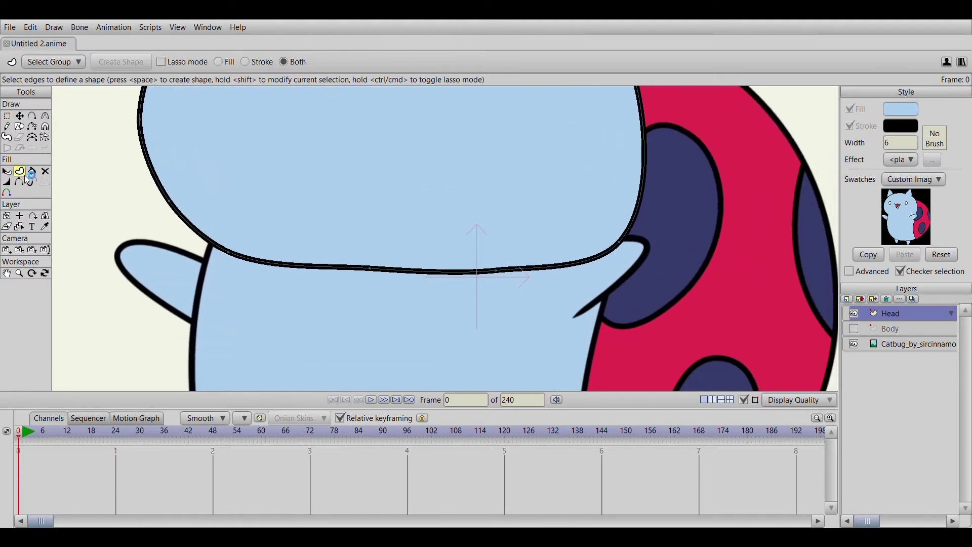
pyautogui.click(19, 182)
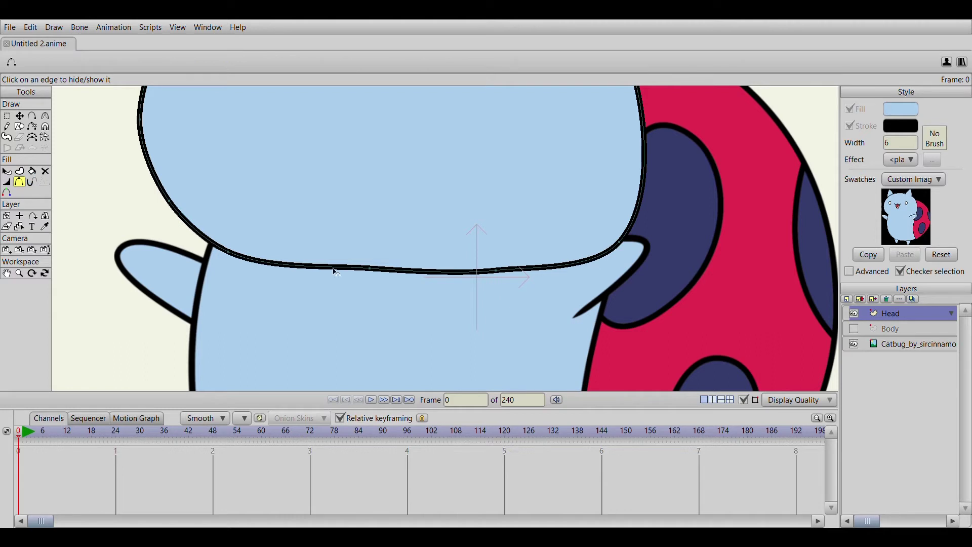
pyautogui.click(480, 275)
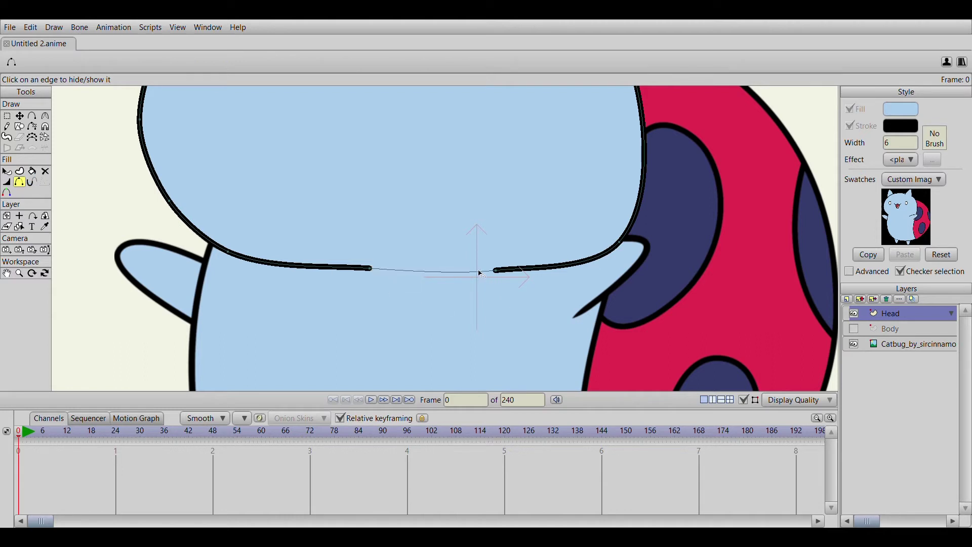
pyautogui.click(352, 271)
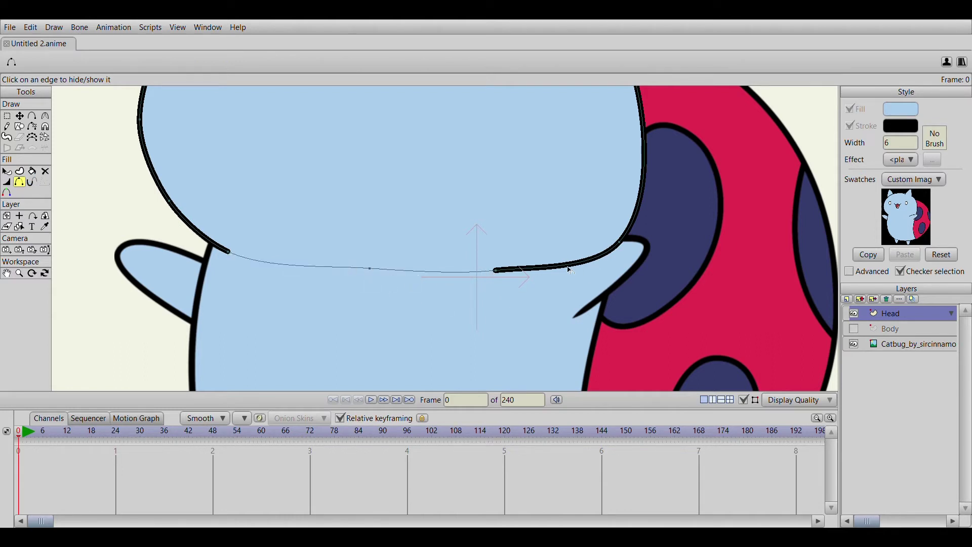
pyautogui.click(521, 272)
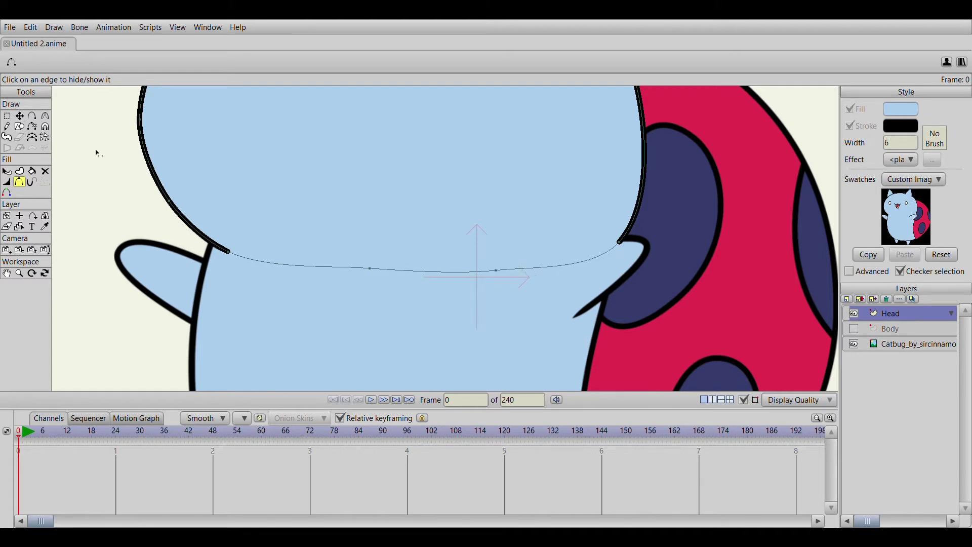
# Show the Body layer and examine how the traced head fits with the body and shell
pyautogui.scroll(-1, 480, 242)
pyautogui.scroll(-1, 480, 242)
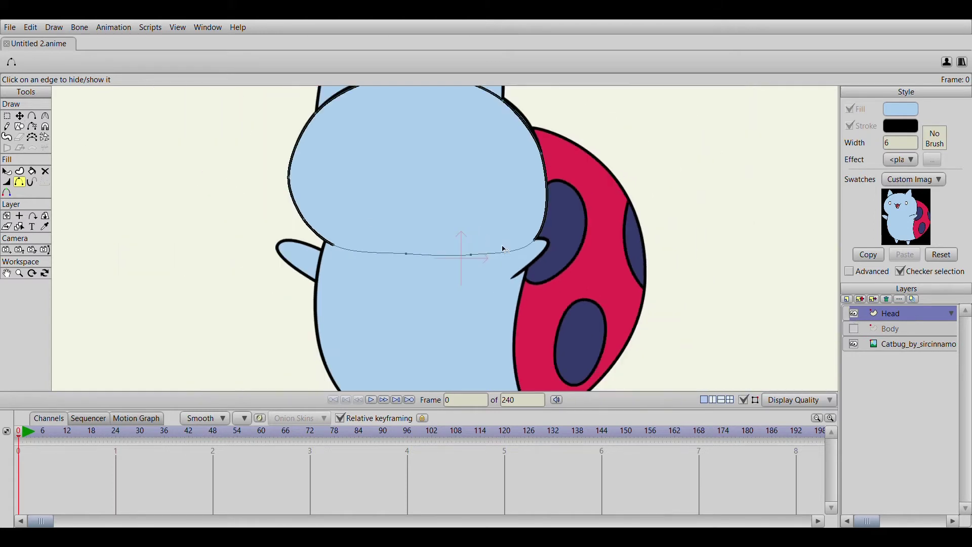
pyautogui.click(855, 328)
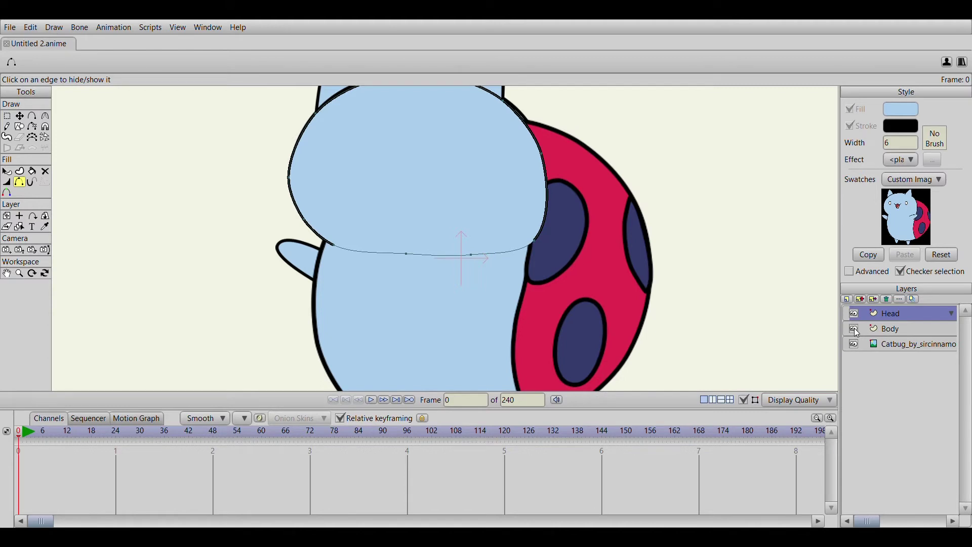
pyautogui.click(906, 344)
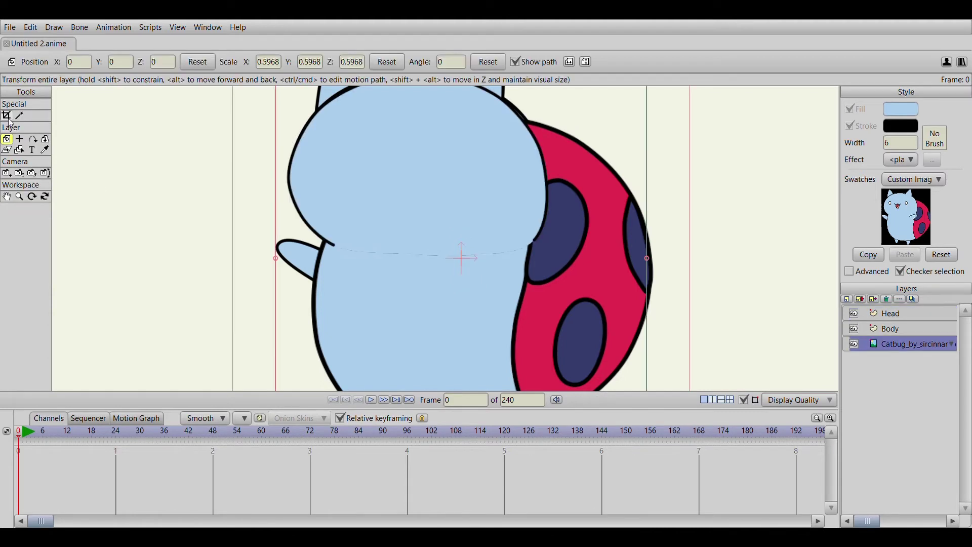
pyautogui.click(894, 318)
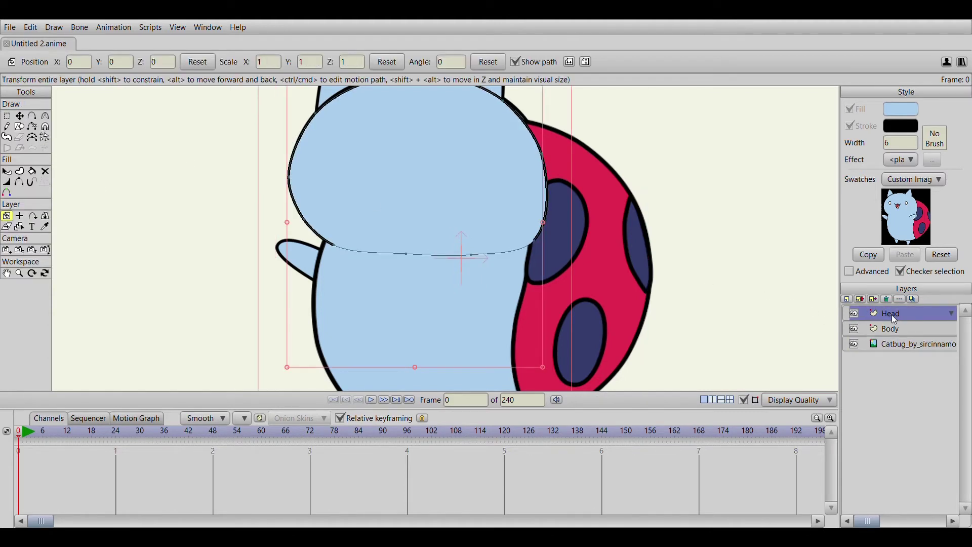
pyautogui.click(7, 117)
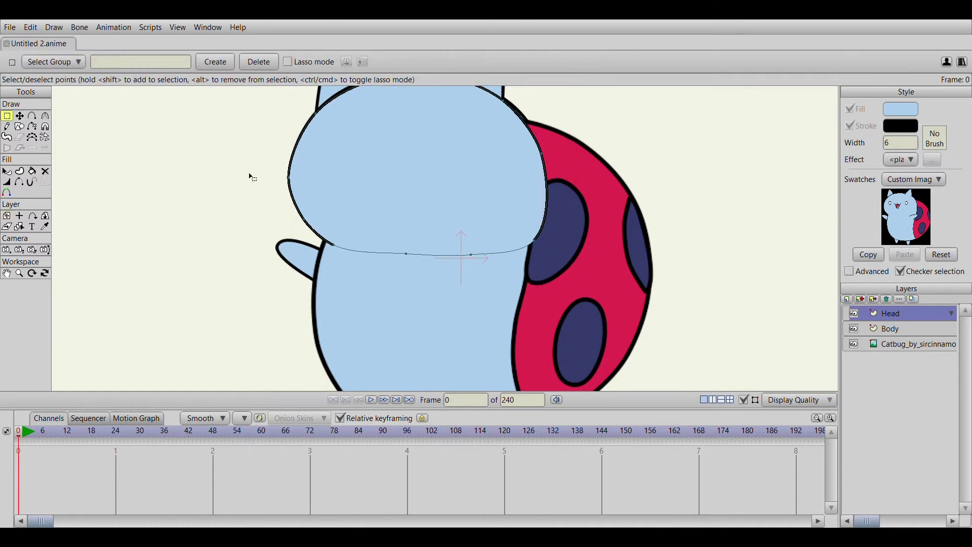
pyautogui.scroll(-1, 361, 215)
pyautogui.scroll(-1, 426, 222)
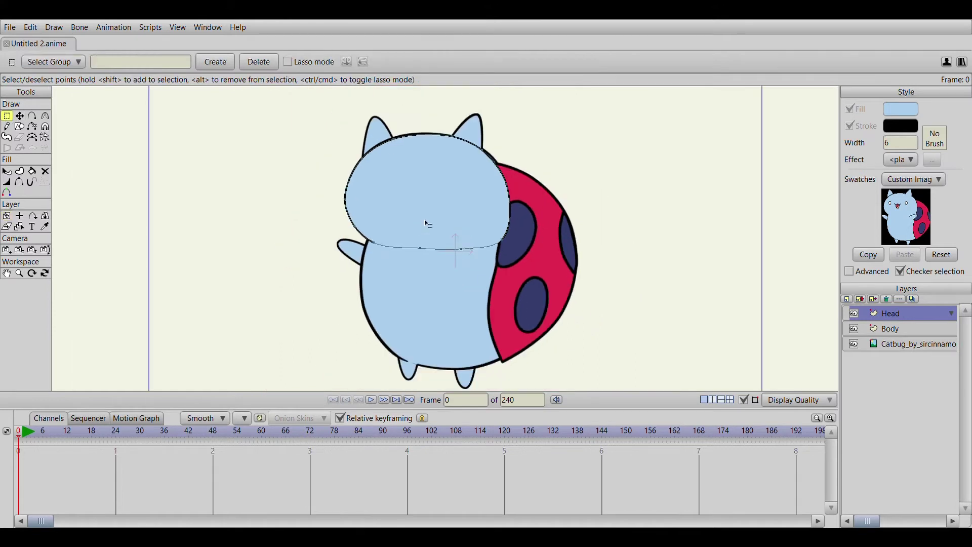
pyautogui.scroll(-1, 441, 218)
# With the Head and Body layers hidden, trace the left ear as a closed three-point outline extending into the head
pyautogui.scroll(4, 440, 219)
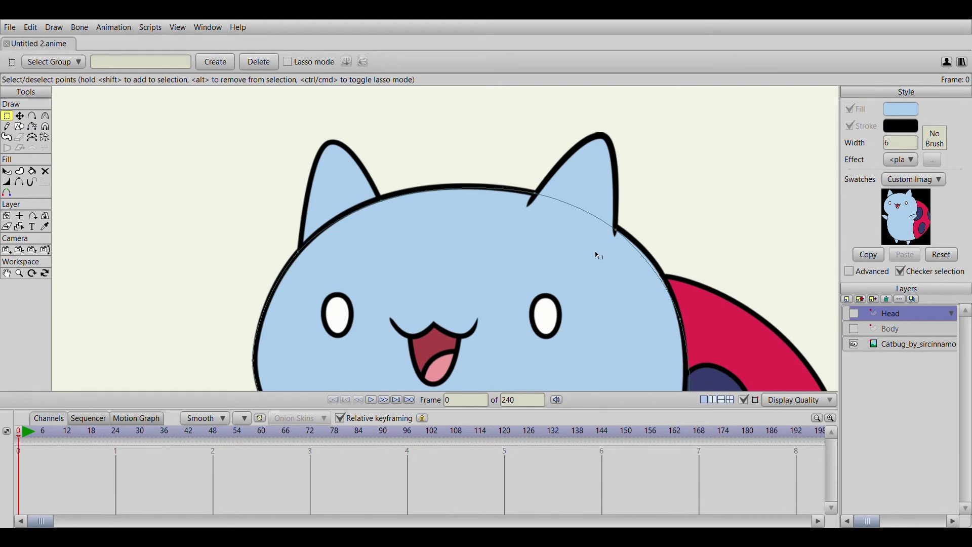
pyautogui.click(32, 116)
pyautogui.moveTo(303, 267)
pyautogui.mouseDown()
pyautogui.moveTo(331, 143)
pyautogui.moveTo(401, 237)
pyautogui.moveTo(301, 269)
pyautogui.mouseUp()
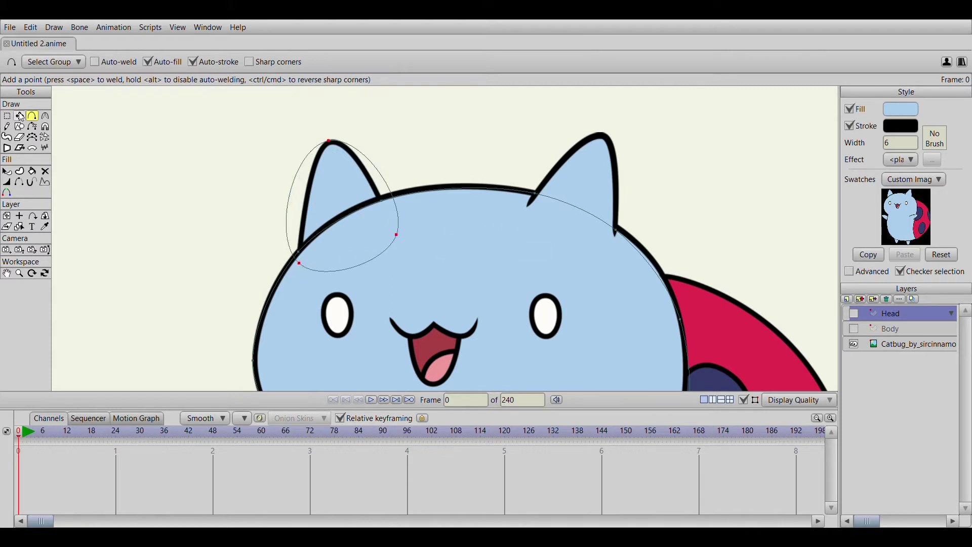
# Set the curvature of the three left ear points to 0.0643 and clear the selection
pyautogui.click(46, 117)
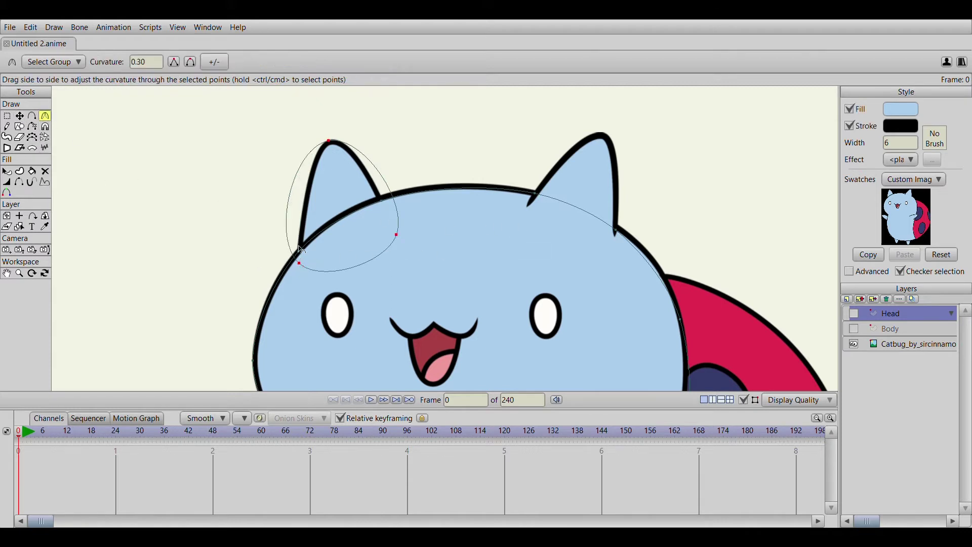
pyautogui.moveTo(305, 269); pyautogui.dragTo(122, 269)
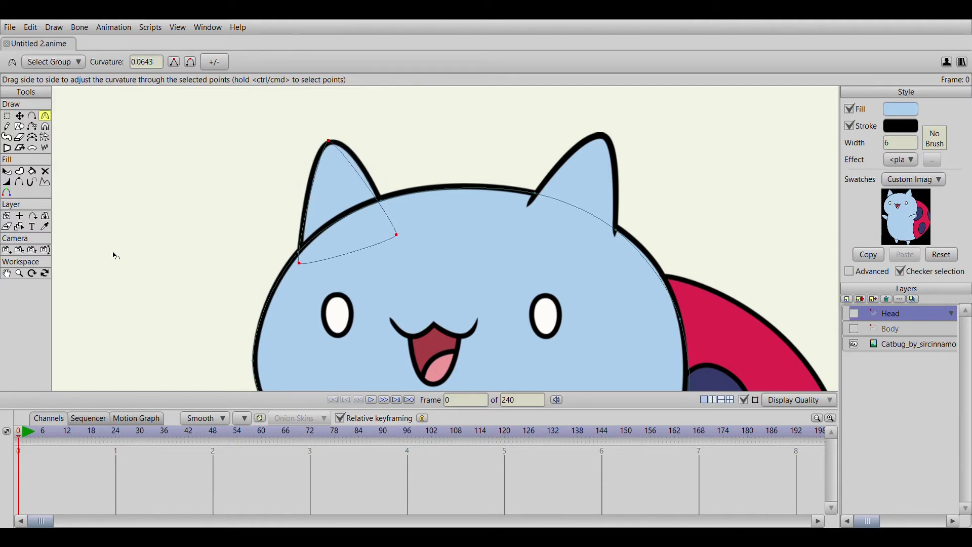
pyautogui.click(8, 116)
pyautogui.click(199, 170)
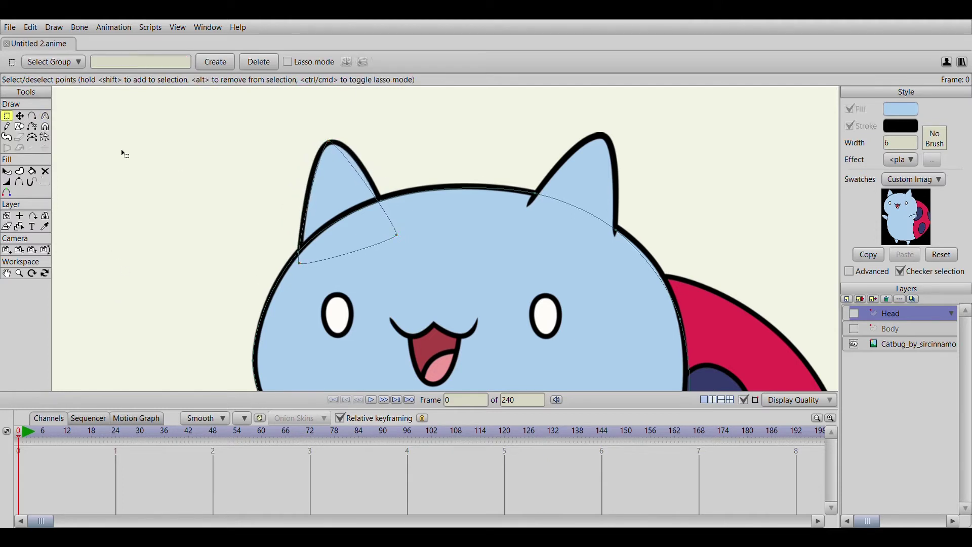
# Increase the curvature of the left ear's tip point and nudge it onto the reference outline
pyautogui.click(21, 117)
pyautogui.click(45, 116)
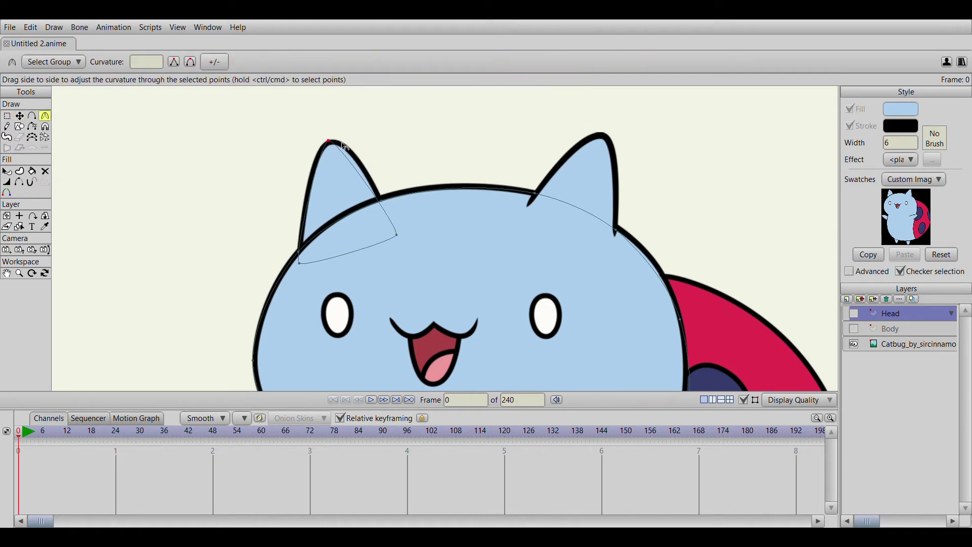
pyautogui.moveTo(381, 138); pyautogui.dragTo(432, 128)
pyautogui.click(20, 116)
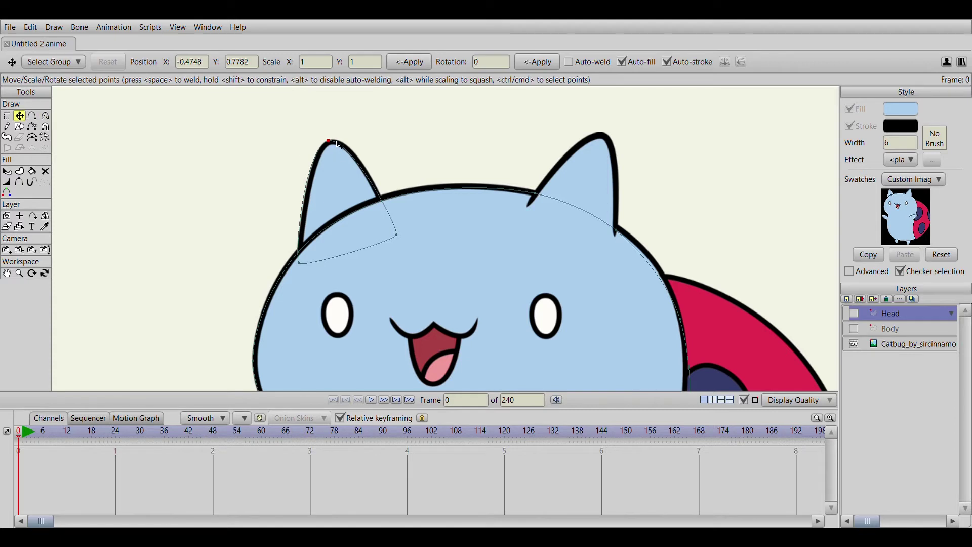
pyautogui.moveTo(339, 145); pyautogui.dragTo(338, 146)
# Create a shape with both fill and stroke from the left ear's closed outline
pyautogui.click(20, 171)
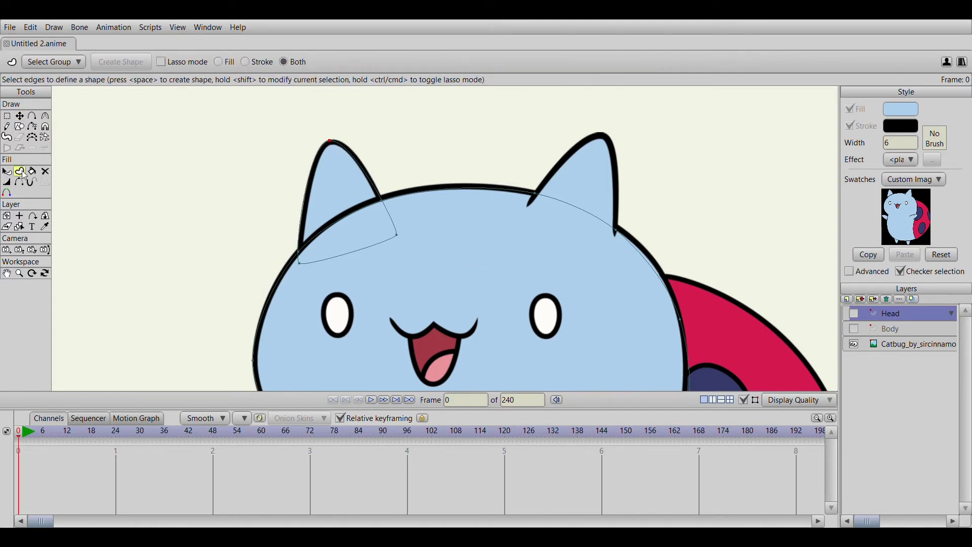
pyautogui.click(318, 174)
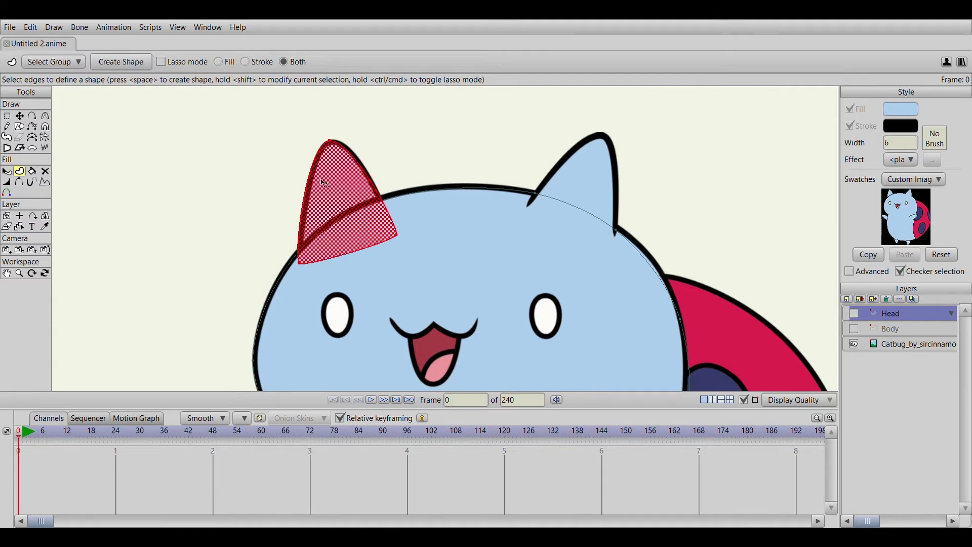
pyautogui.press('space')
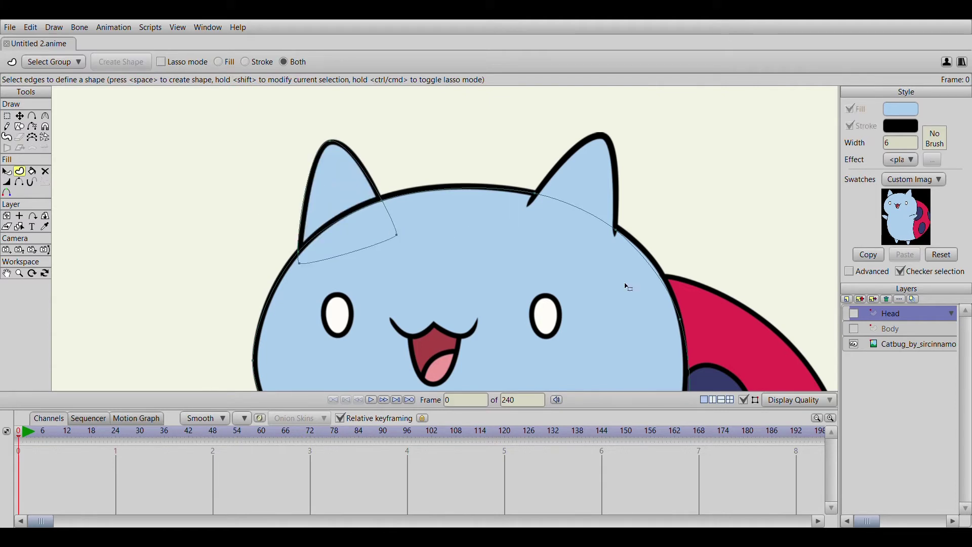
# Show the Head layer and lower the left ear shape behind the head shape
pyautogui.click(855, 313)
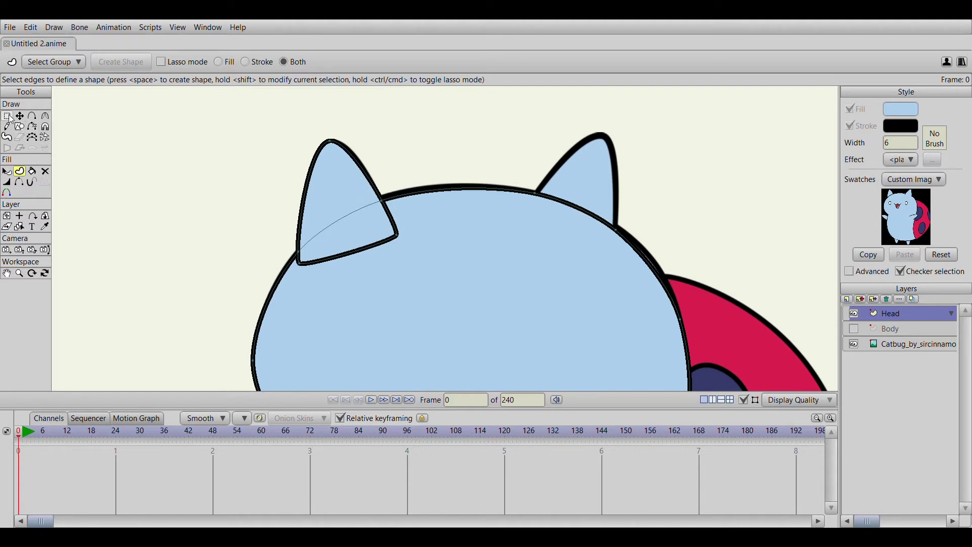
pyautogui.click(7, 172)
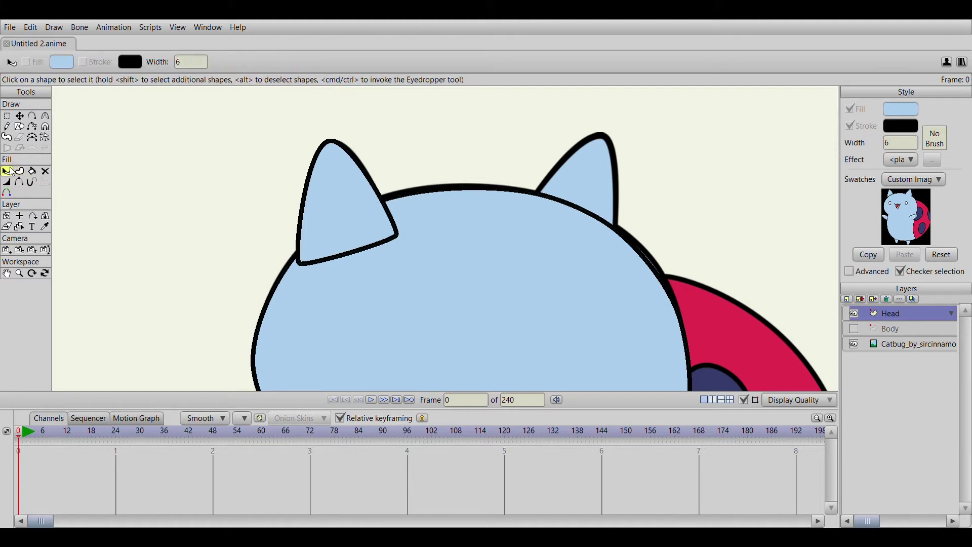
pyautogui.click(350, 183)
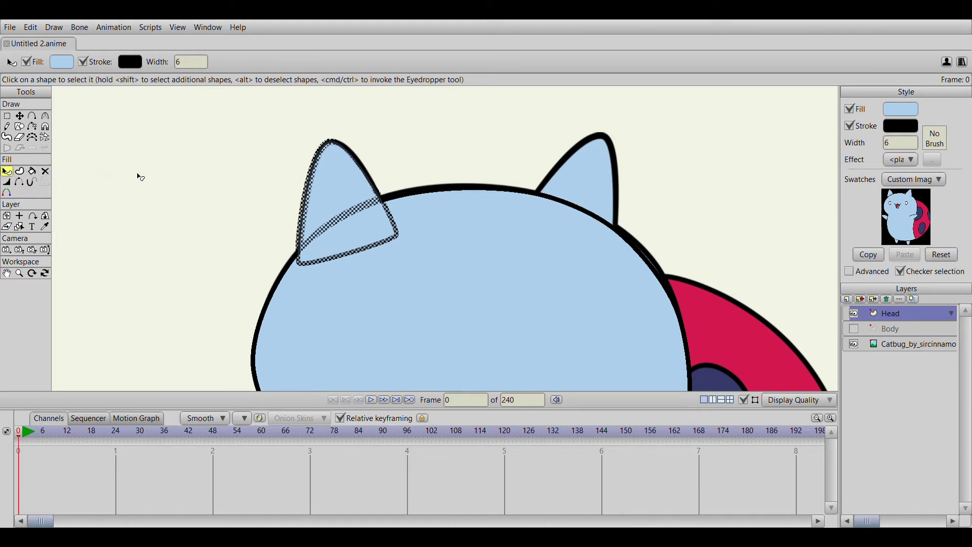
pyautogui.press('pagedown')
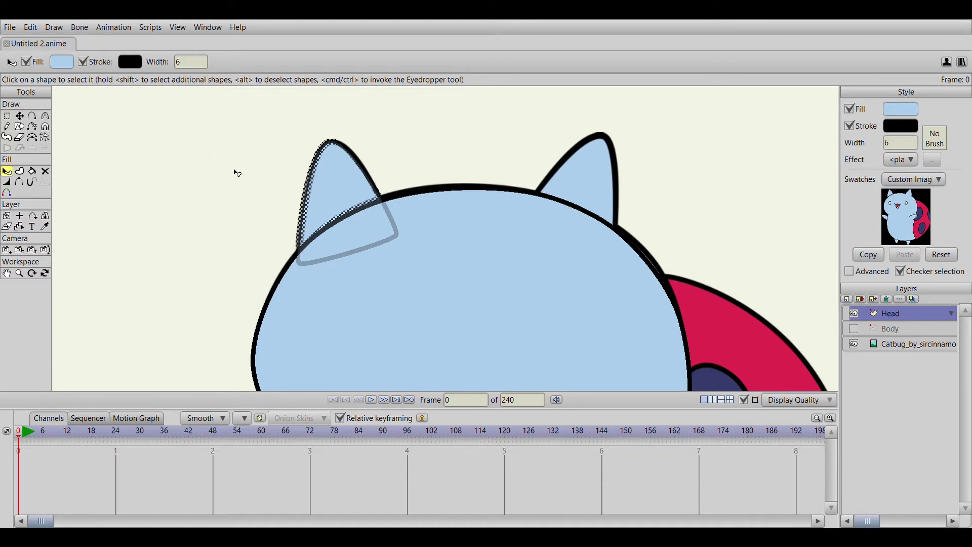
pyautogui.click(261, 211)
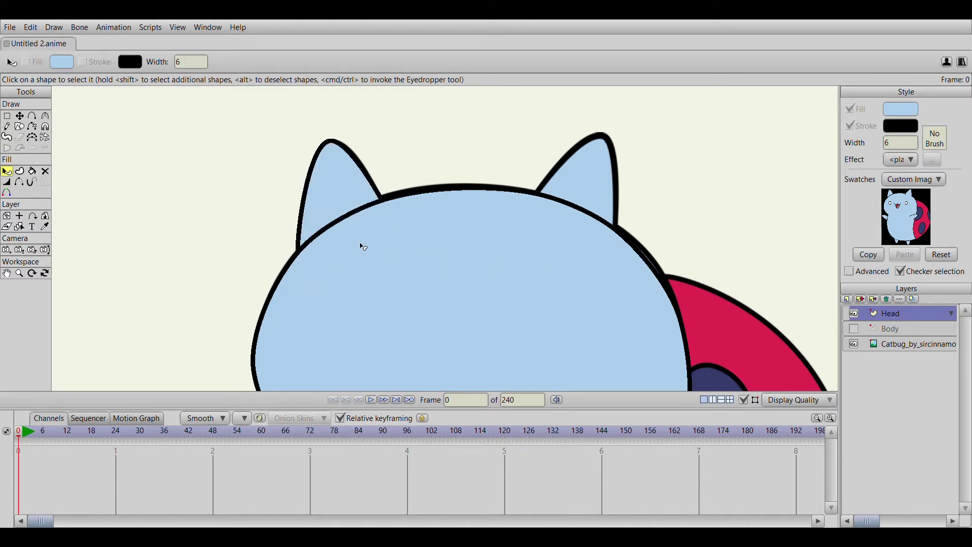
# Duplicate the left ear's points, then move and rotate the copy clockwise to match the reference's right ear
pyautogui.click(7, 116)
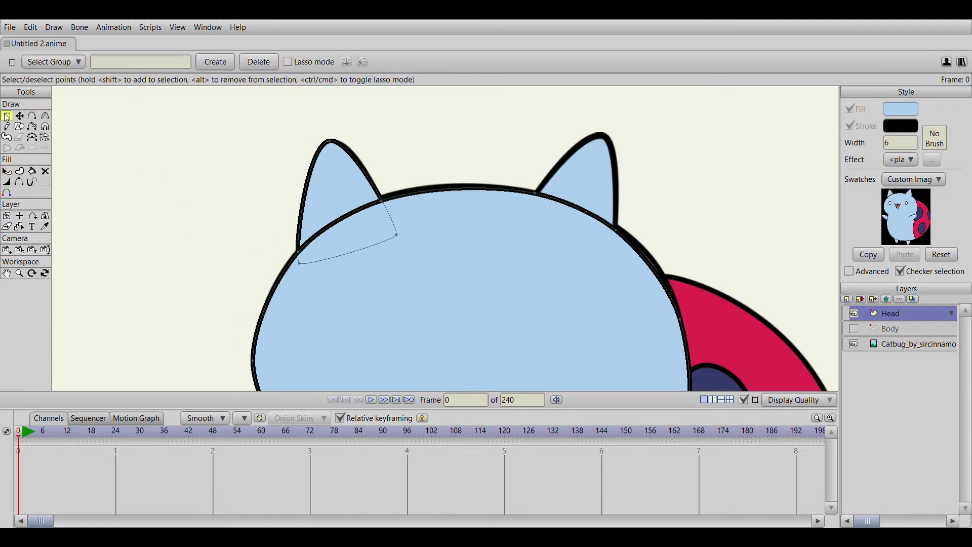
pyautogui.hotkey('ctrl', 'a')
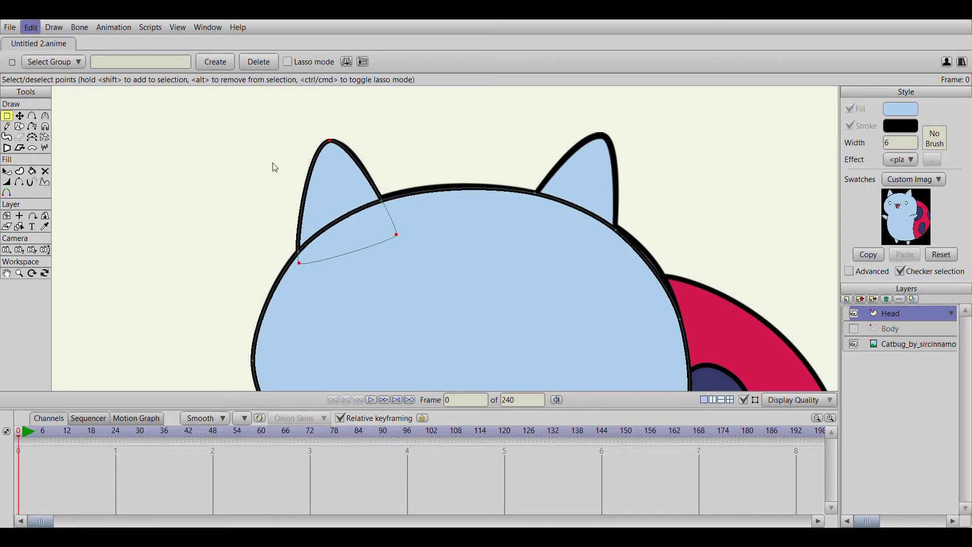
pyautogui.hotkey('ctrl', 'v')
pyautogui.moveTo(344, 170); pyautogui.dragTo(527, 147)
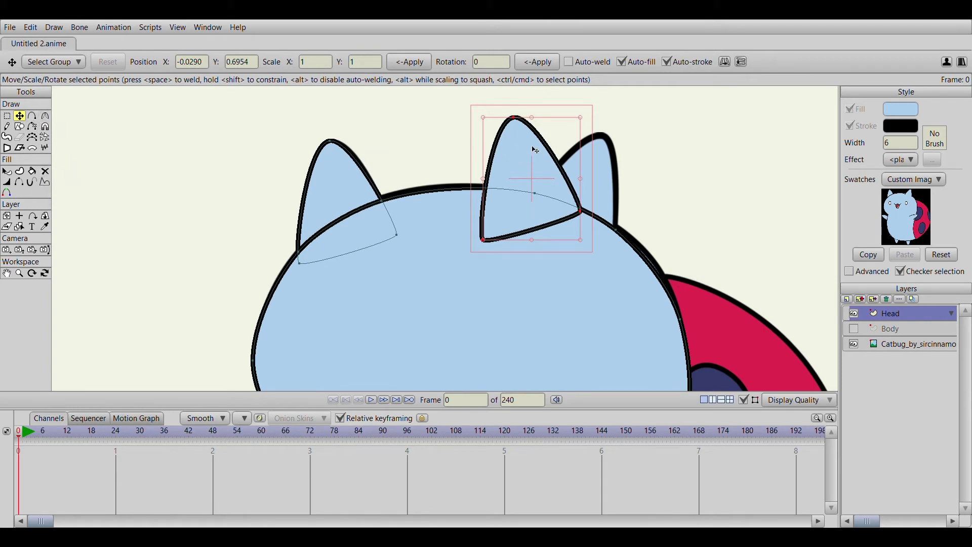
pyautogui.moveTo(585, 115); pyautogui.dragTo(630, 142)
pyautogui.moveTo(526, 164); pyautogui.dragTo(581, 181)
pyautogui.click(7, 116)
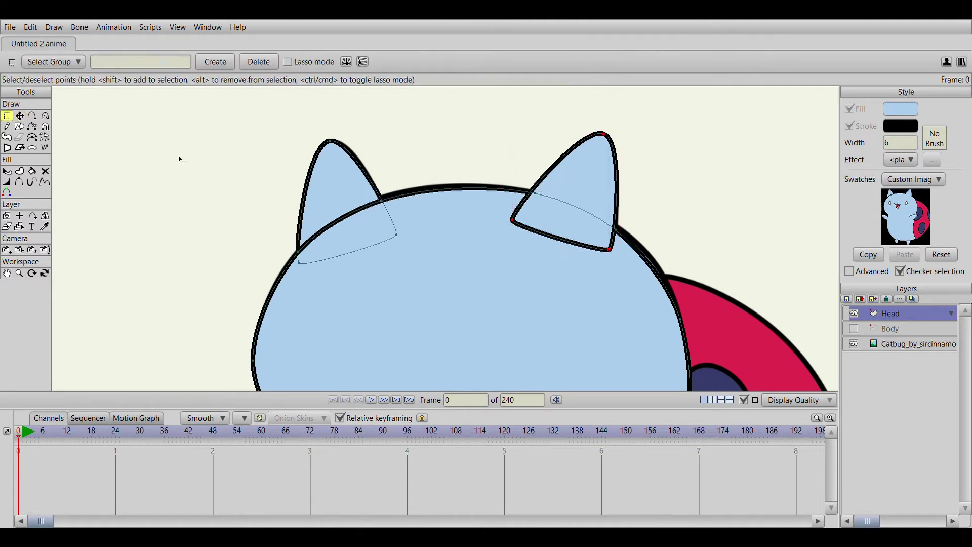
pyautogui.click(223, 160)
# Lower the right ear shape behind the head shape and clear the selection
pyautogui.click(9, 171)
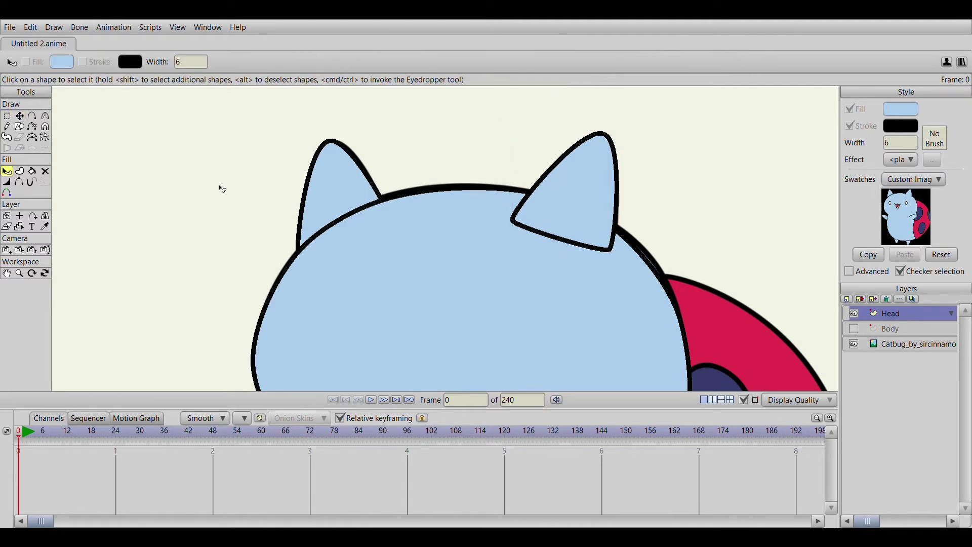
pyautogui.click(609, 182)
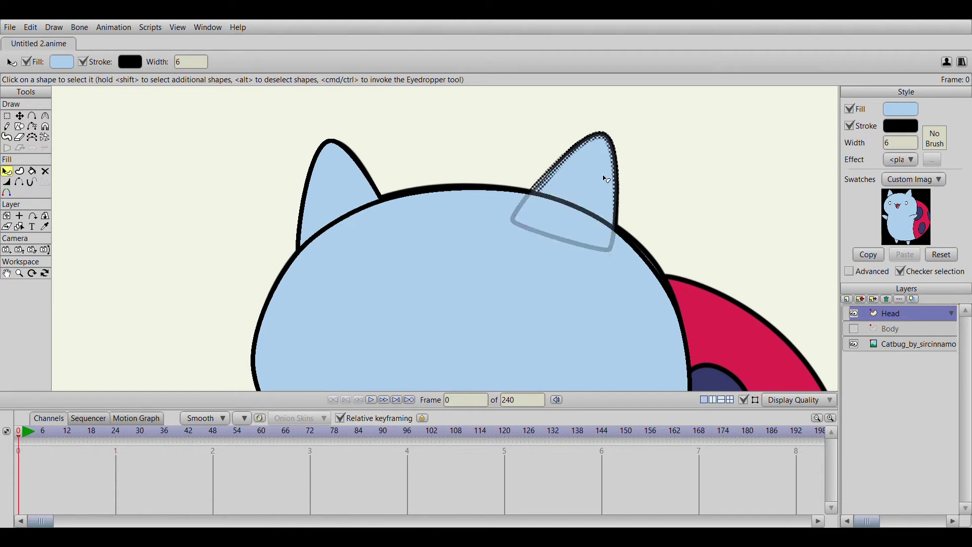
pyautogui.click(463, 133)
# Hide the Head layer, trace the left eye as a closed four-point outline, and create its shape with white fill and black stroke
pyautogui.scroll(-4, 627, 303)
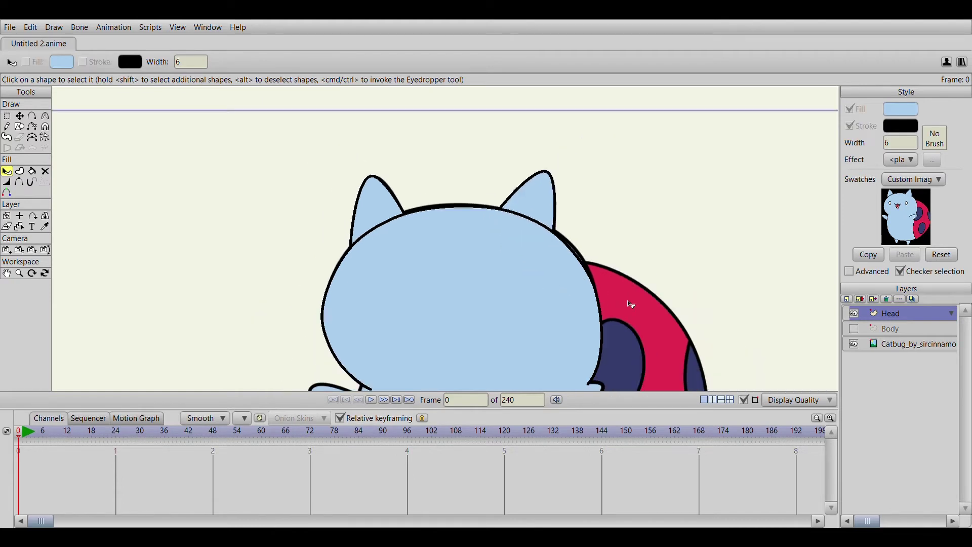
pyautogui.scroll(4, 632, 315)
pyautogui.moveTo(573, 321)
pyautogui.mouseDown()
pyautogui.moveTo(597, 191)
pyautogui.moveTo(578, 193)
pyautogui.mouseUp()
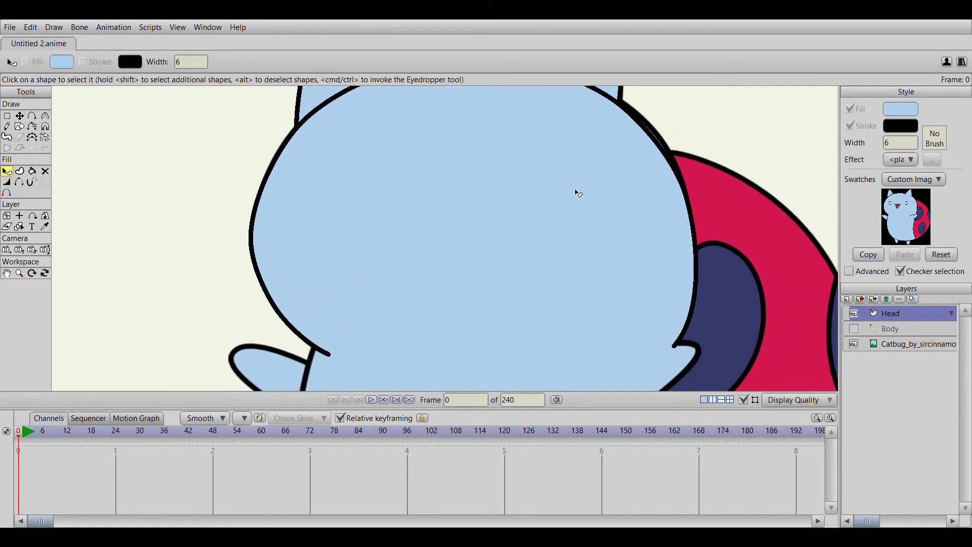
pyautogui.click(854, 313)
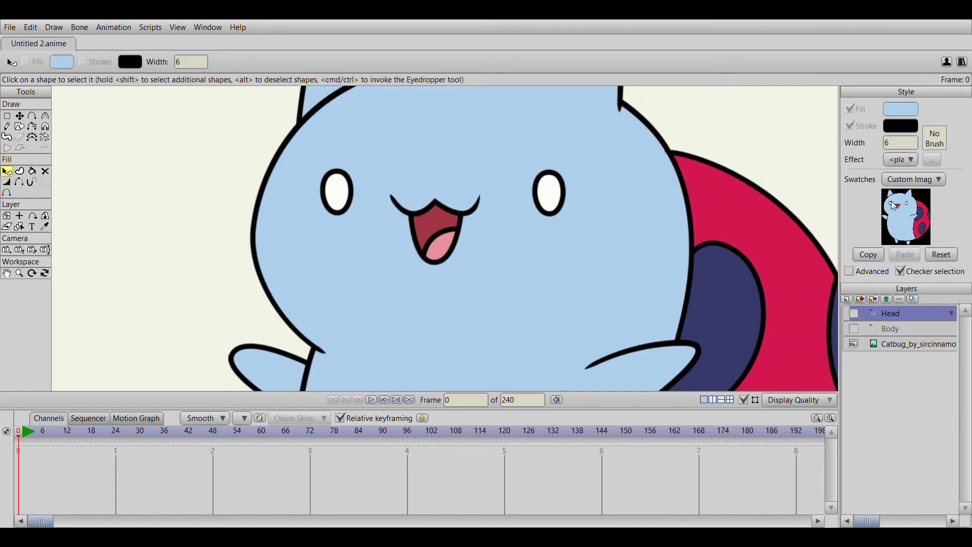
pyautogui.press('a')
pyautogui.moveTo(355, 192)
pyautogui.mouseDown()
pyautogui.moveTo(335, 175)
pyautogui.moveTo(326, 197)
pyautogui.moveTo(343, 216)
pyautogui.mouseUp()
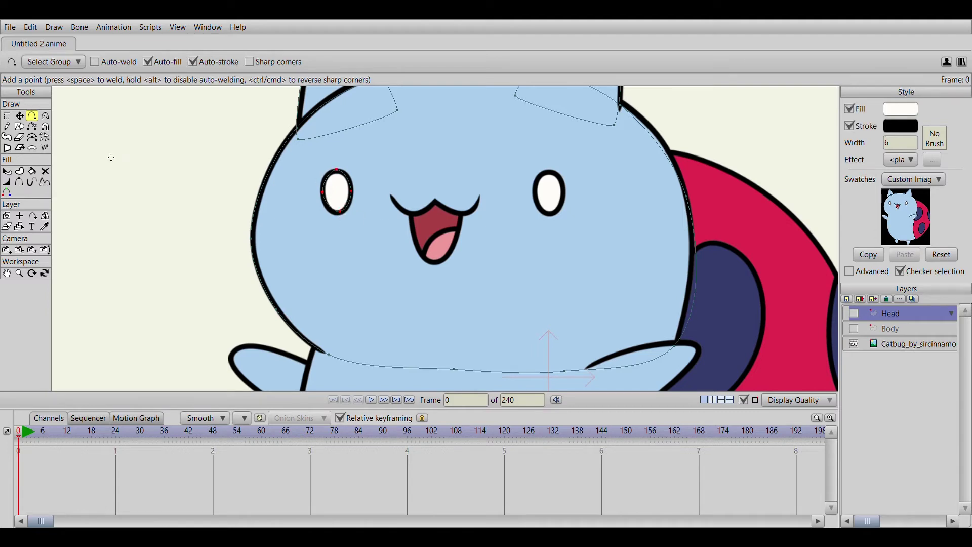
pyautogui.click(19, 171)
pyautogui.press('space')
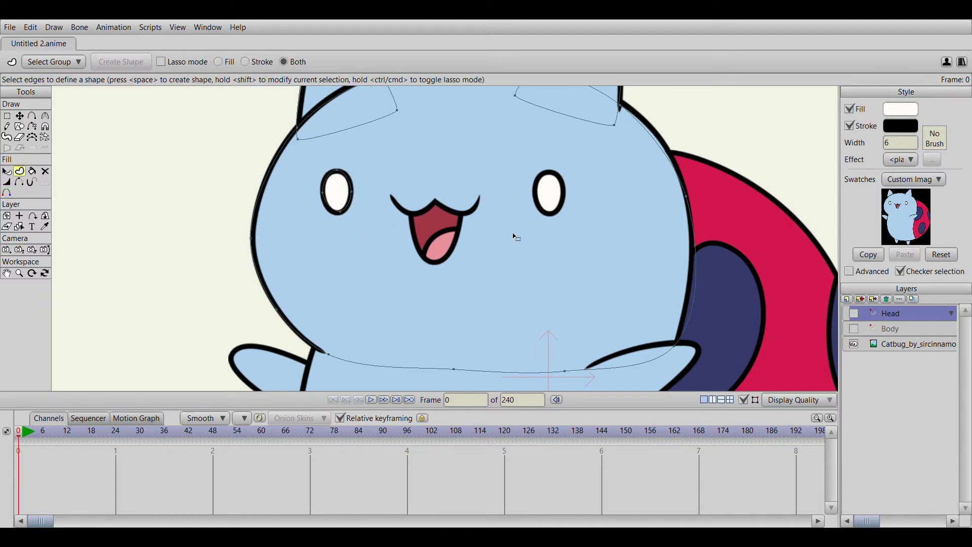
# Compare the left eye with the reference and move its outline points onto the middle of the black outline
pyautogui.click(856, 316)
pyautogui.click(857, 316)
pyautogui.click(857, 315)
pyautogui.click(856, 315)
pyautogui.scroll(8, 387, 224)
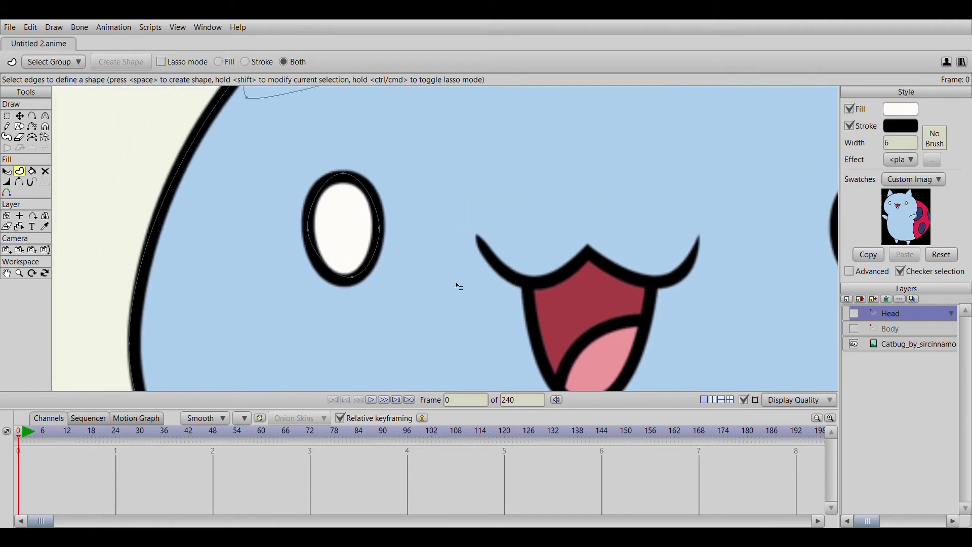
pyautogui.click(19, 116)
pyautogui.moveTo(347, 158); pyautogui.dragTo(342, 161)
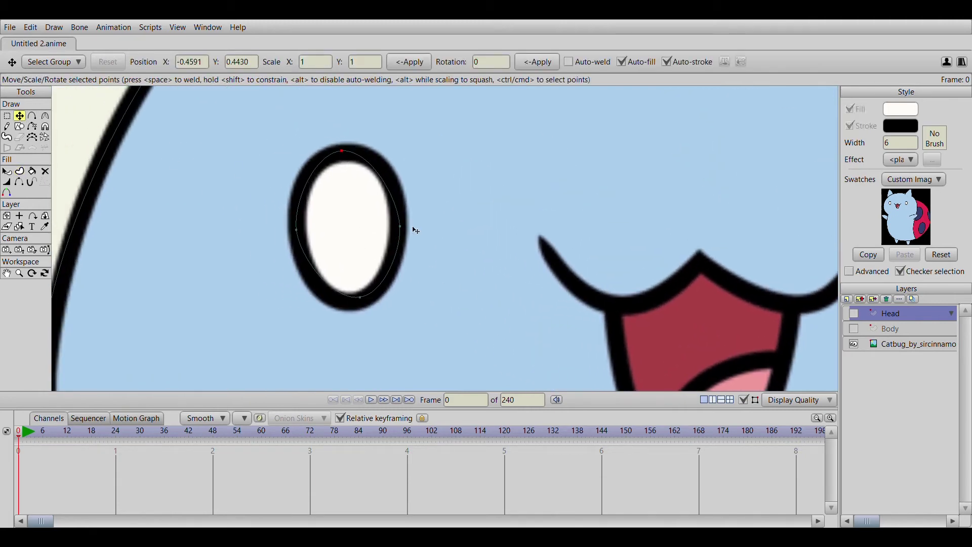
pyautogui.moveTo(360, 296); pyautogui.dragTo(352, 300)
pyautogui.click(298, 230)
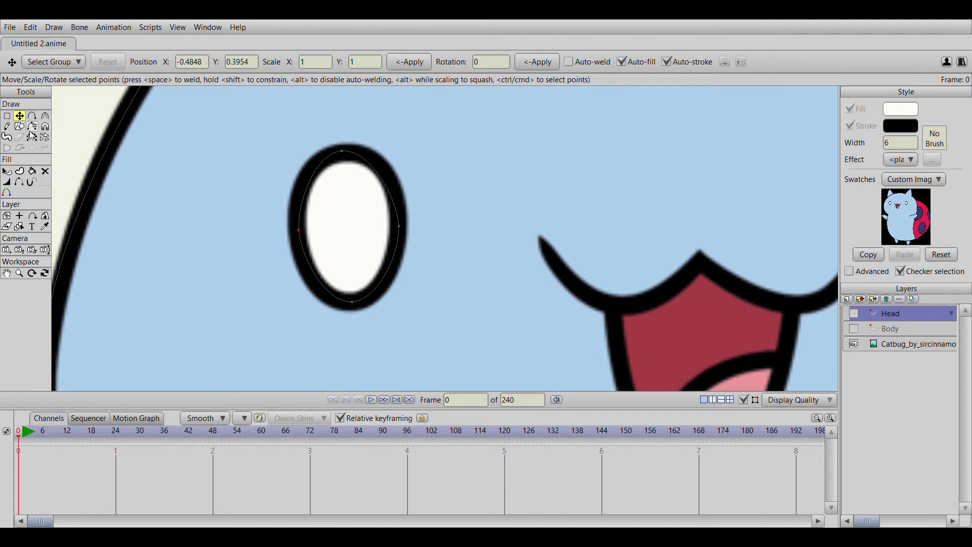
# Increase the curvature of the left eye's side points, nudge its top and bottom points, and check the fit with the Head layer shown
pyautogui.click(45, 116)
pyautogui.moveTo(312, 231); pyautogui.dragTo(478, 200)
pyautogui.moveTo(397, 227); pyautogui.dragTo(580, 218)
pyautogui.click(21, 116)
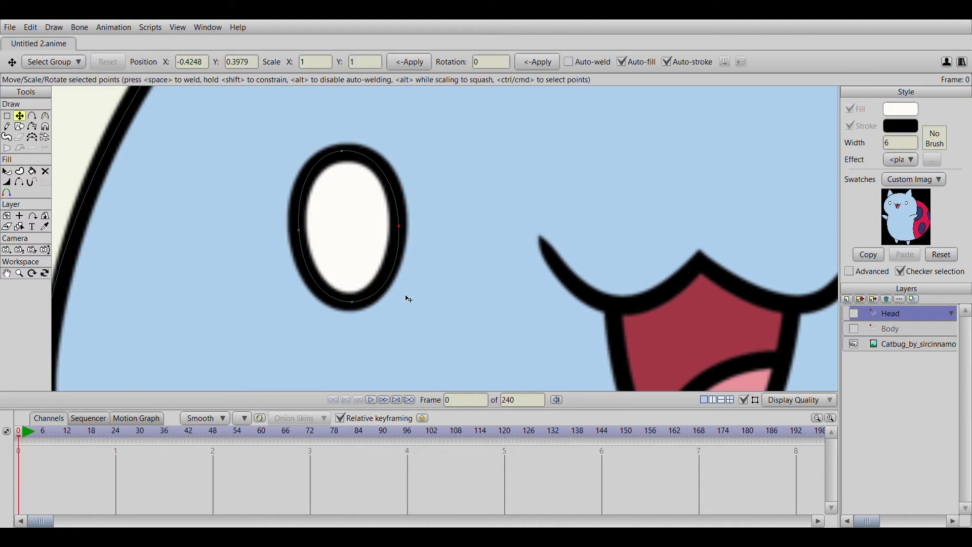
pyautogui.click(348, 300)
pyautogui.moveTo(352, 302); pyautogui.dragTo(353, 304)
pyautogui.click(345, 153)
pyautogui.click(853, 313)
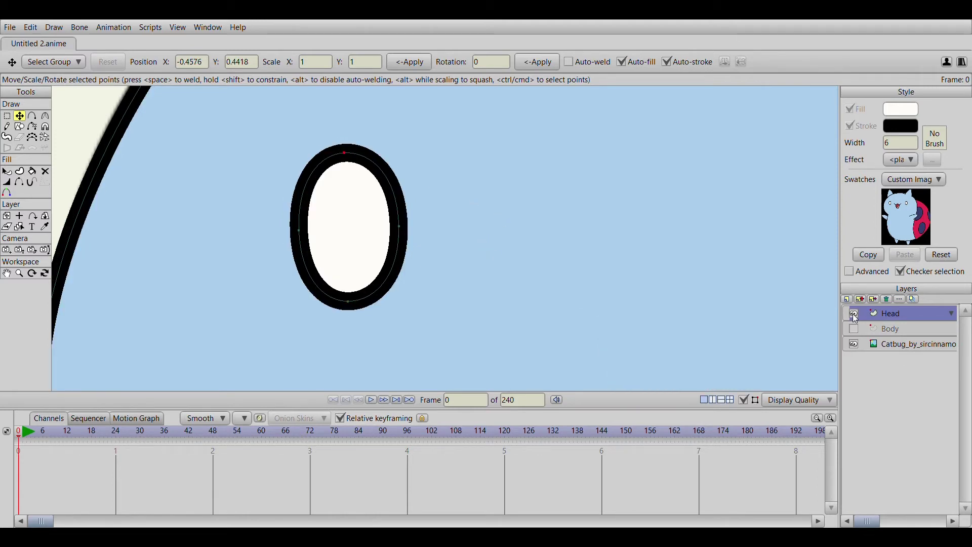
pyautogui.click(853, 315)
# Duplicate the left eye's points and move the copy onto the reference's right eye
pyautogui.scroll(-4, 525, 293)
pyautogui.moveTo(603, 273); pyautogui.dragTo(414, 272)
pyautogui.click(7, 116)
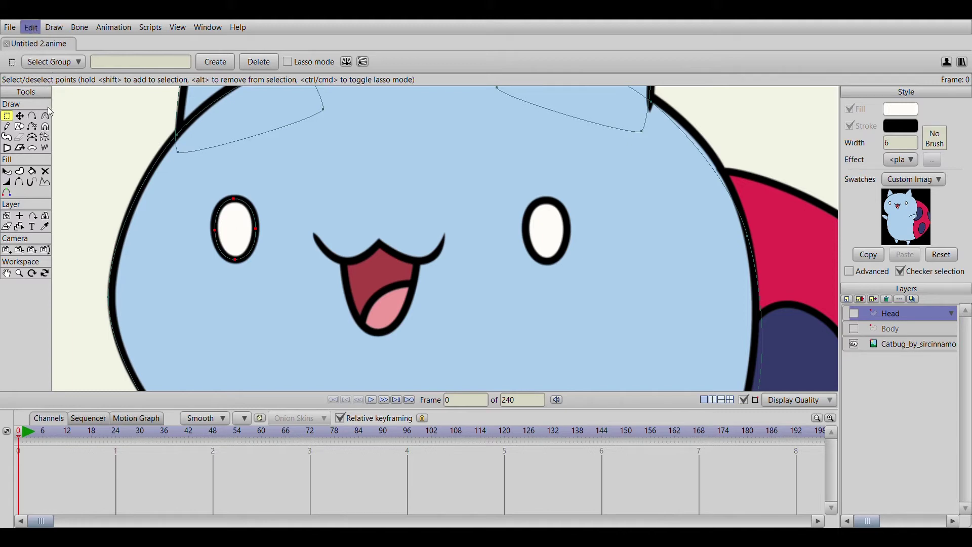
pyautogui.press('t')
pyautogui.hotkey('ctrl', 'c')
pyautogui.hotkey('ctrl', 'v')
pyautogui.moveTo(239, 225); pyautogui.dragTo(555, 229)
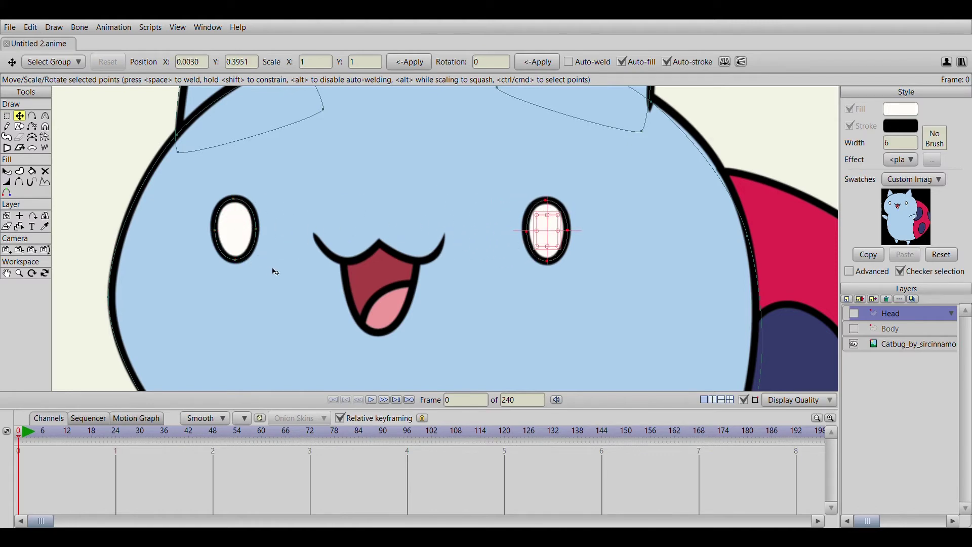
# Toggle the Head layer's visibility to compare both traced eyes with the reference, leaving the layer shown
pyautogui.click(854, 315)
pyautogui.click(856, 314)
pyautogui.click(856, 313)
pyautogui.click(856, 314)
pyautogui.click(856, 314)
pyautogui.click(855, 314)
pyautogui.click(855, 313)
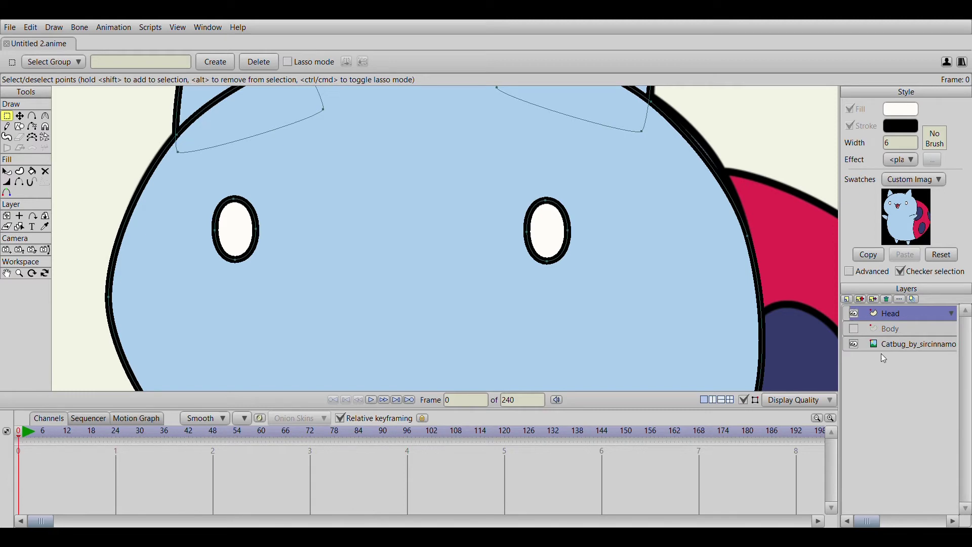
# Add a switch layer named Mouth above the Head layer
pyautogui.click(897, 375)
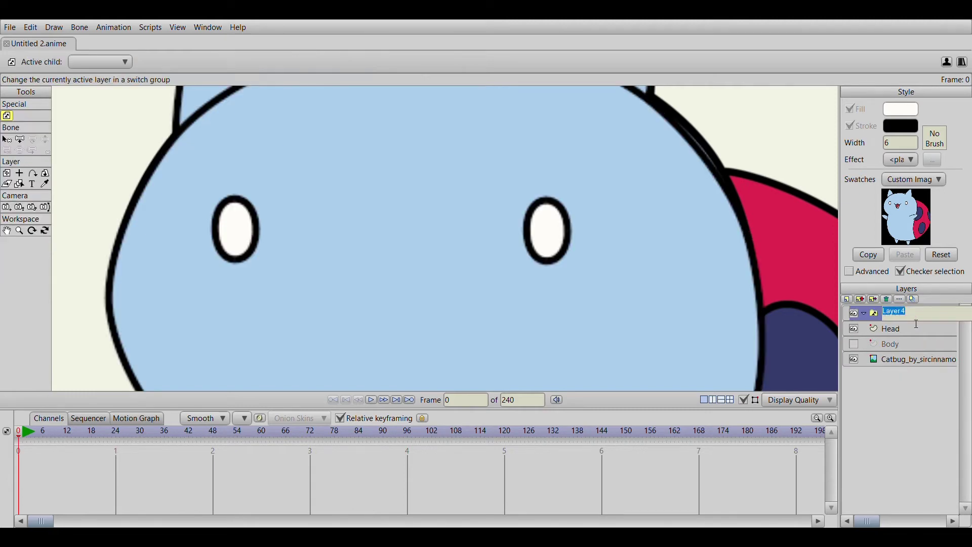
pyautogui.write('Mouth')
pyautogui.click(880, 319)
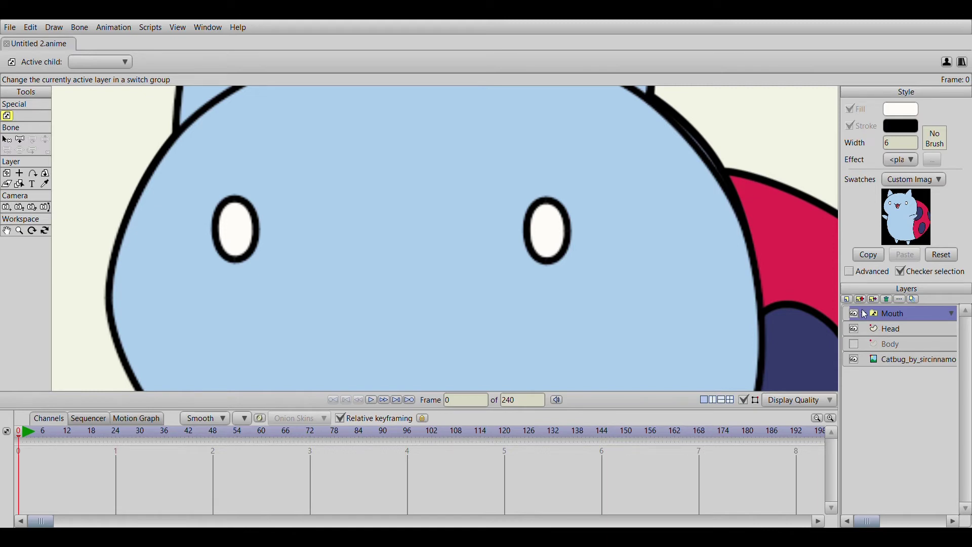
# Add a vector layer named Open, nest it inside the Mouth switch layer, and make it the active layer
pyautogui.click(875, 311)
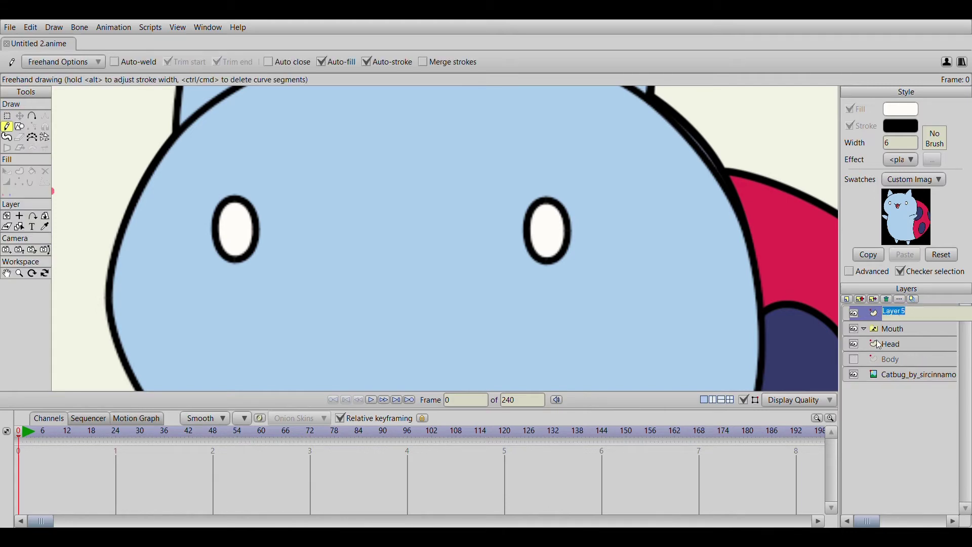
pyautogui.write('Open')
pyautogui.click(868, 314)
pyautogui.moveTo(881, 311); pyautogui.dragTo(883, 330)
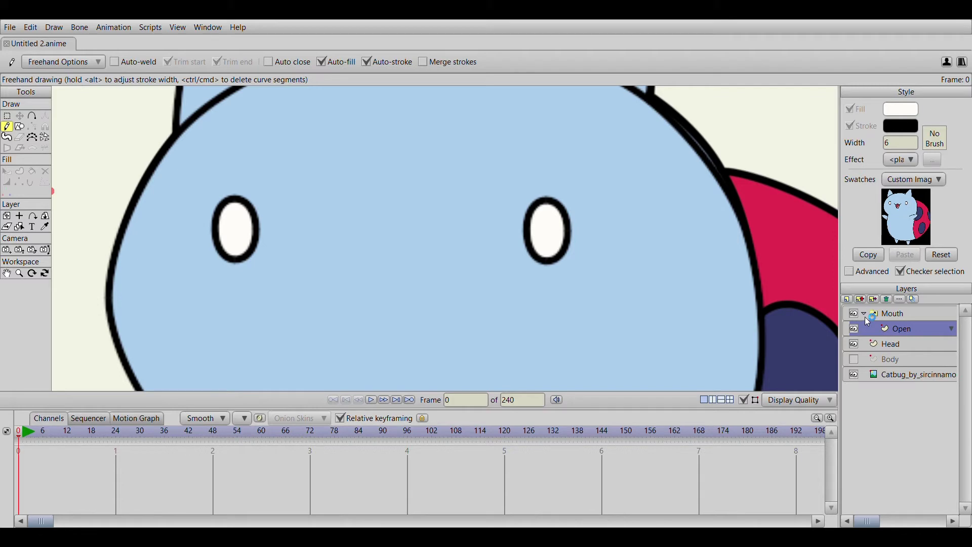
pyautogui.click(898, 318)
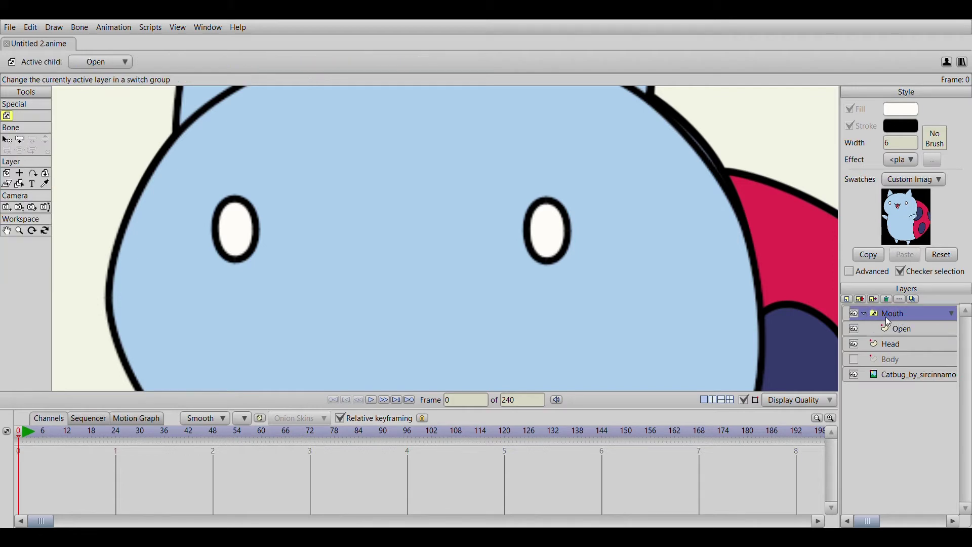
pyautogui.click(863, 313)
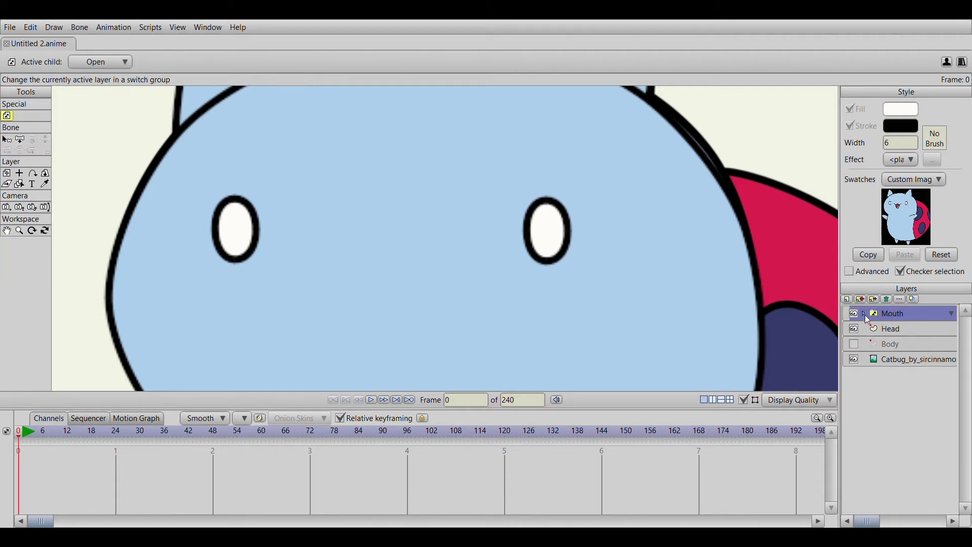
pyautogui.click(865, 313)
pyautogui.click(905, 332)
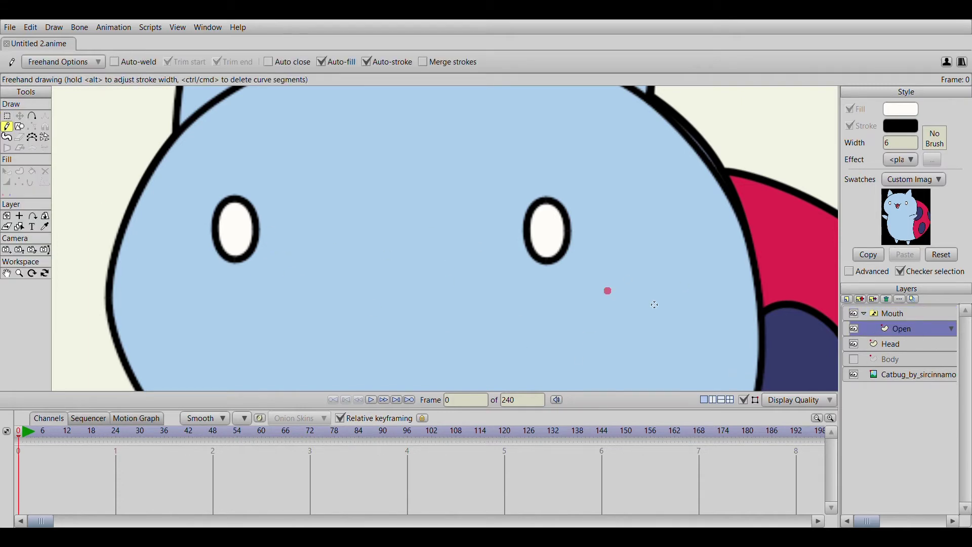
# Hide the Head layer and trace the upper mouth line with five points from corner to corner on the Open layer
pyautogui.click(856, 345)
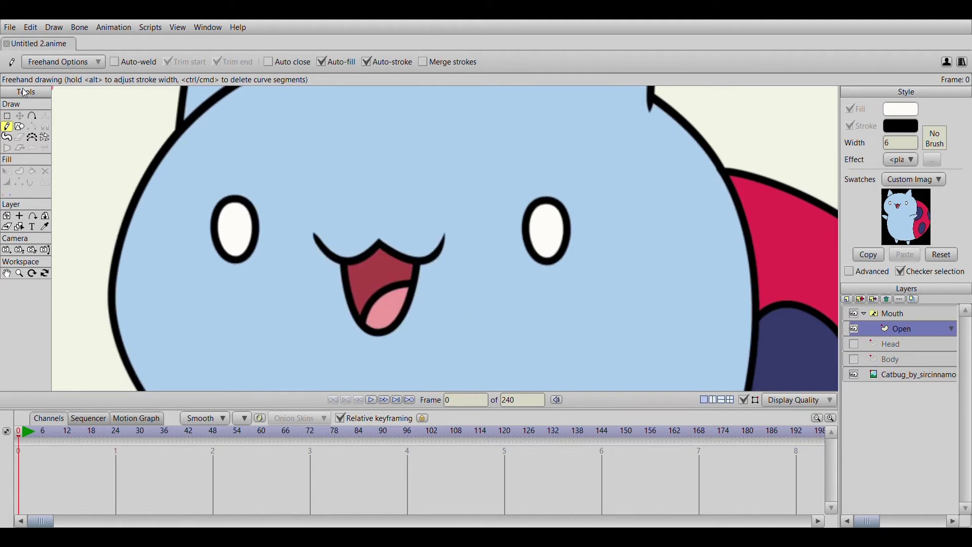
pyautogui.click(32, 115)
pyautogui.moveTo(316, 235); pyautogui.dragTo(444, 236)
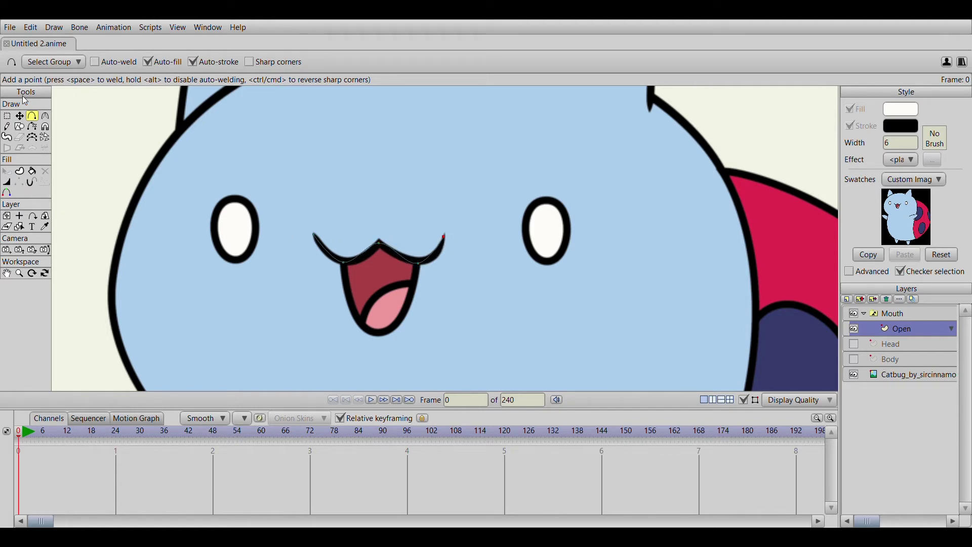
# Sharpen the mouth line's centre peak, increase the curvature of its two low points, and nudge the right one to fit the reference
pyautogui.click(45, 116)
pyautogui.moveTo(381, 243); pyautogui.dragTo(2, 252)
pyautogui.moveTo(318, 236); pyautogui.dragTo(280, 235)
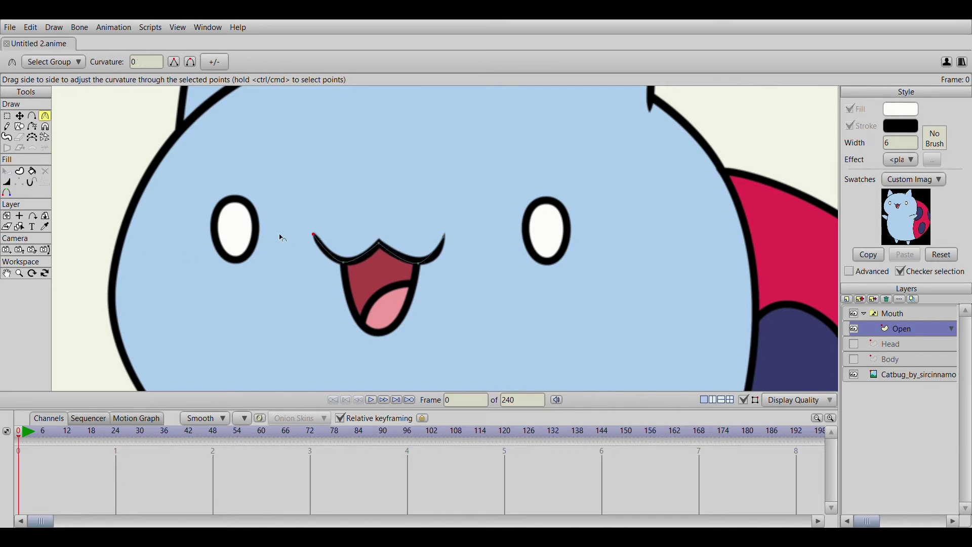
pyautogui.click(448, 236)
pyautogui.moveTo(343, 263); pyautogui.dragTo(530, 264)
pyautogui.moveTo(420, 263); pyautogui.dragTo(553, 240)
pyautogui.click(19, 116)
pyautogui.moveTo(433, 263); pyautogui.dragTo(434, 260)
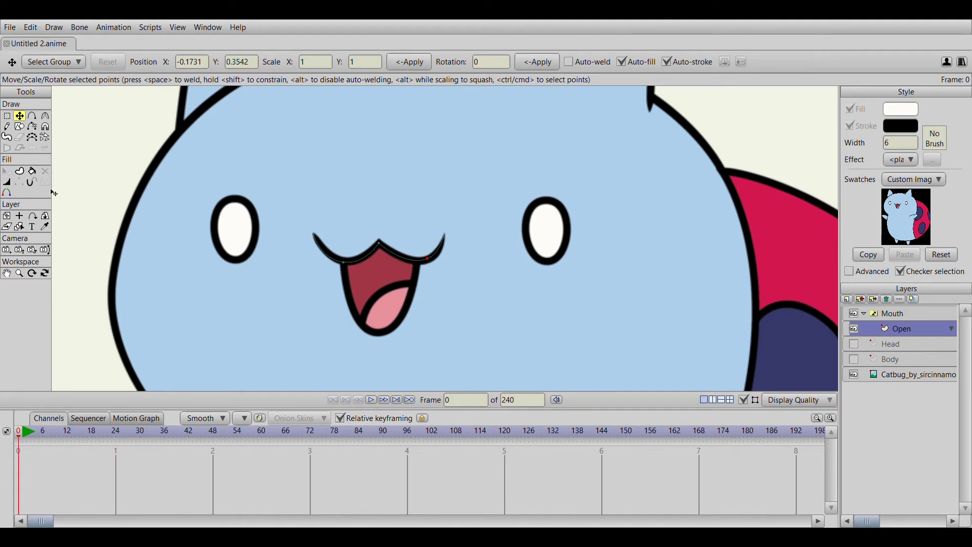
# Trace the lower mouth outline between the upper line's two low points via the chin point, and fill it dark red from the reference swatch
pyautogui.click(32, 116)
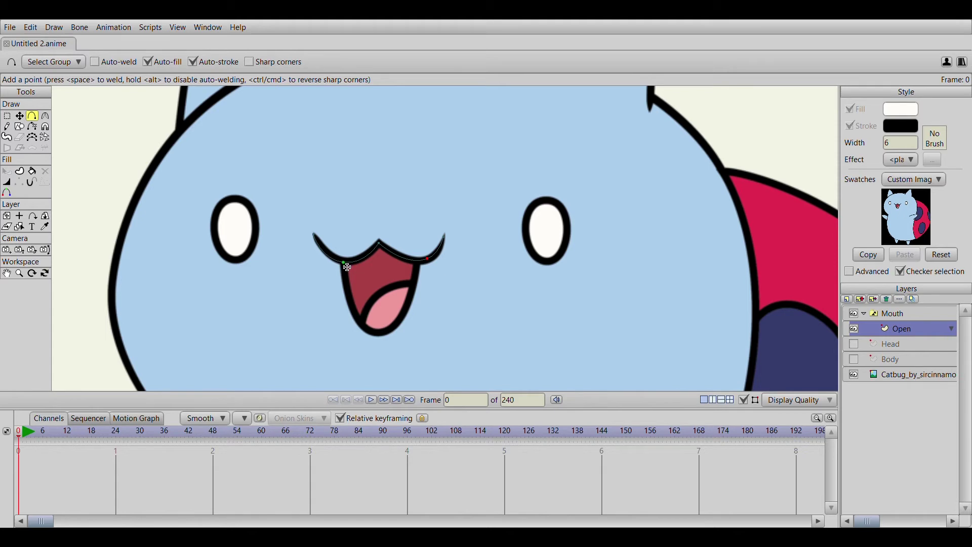
pyautogui.moveTo(346, 265)
pyautogui.mouseDown()
pyautogui.moveTo(353, 303)
pyautogui.moveTo(381, 337)
pyautogui.moveTo(432, 262)
pyautogui.moveTo(424, 268)
pyautogui.mouseUp()
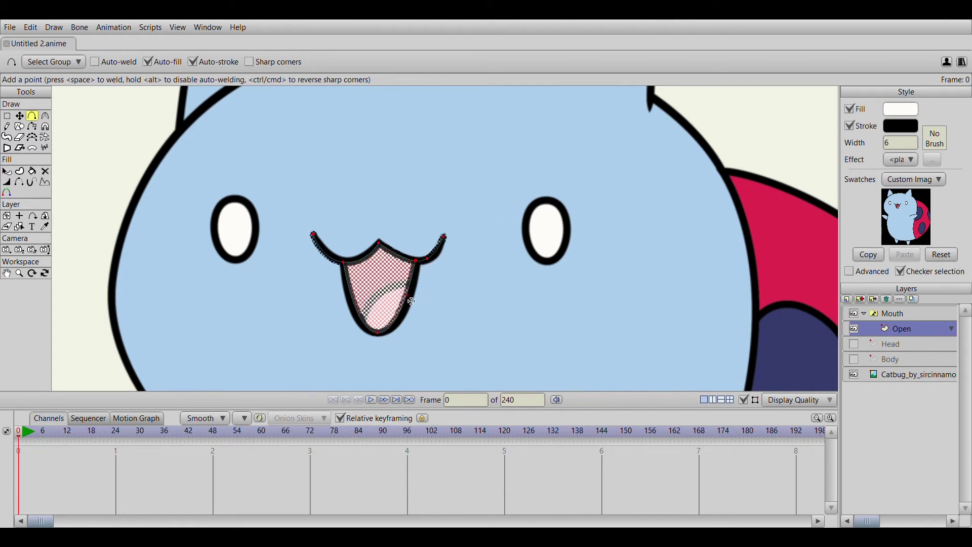
pyautogui.click(899, 207)
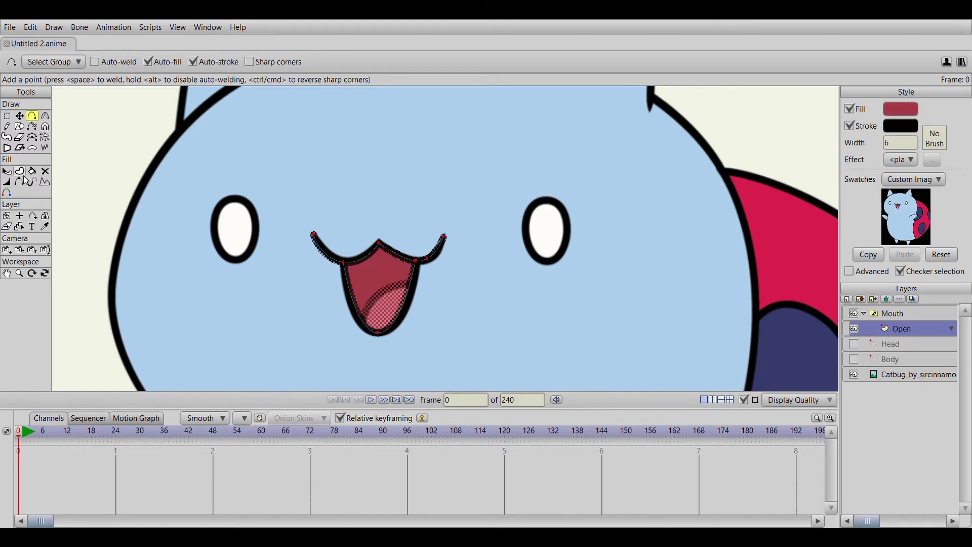
# Clear the selection and round the bottom point of the mouth outline to a curvature of about 0.4552
pyautogui.click(7, 116)
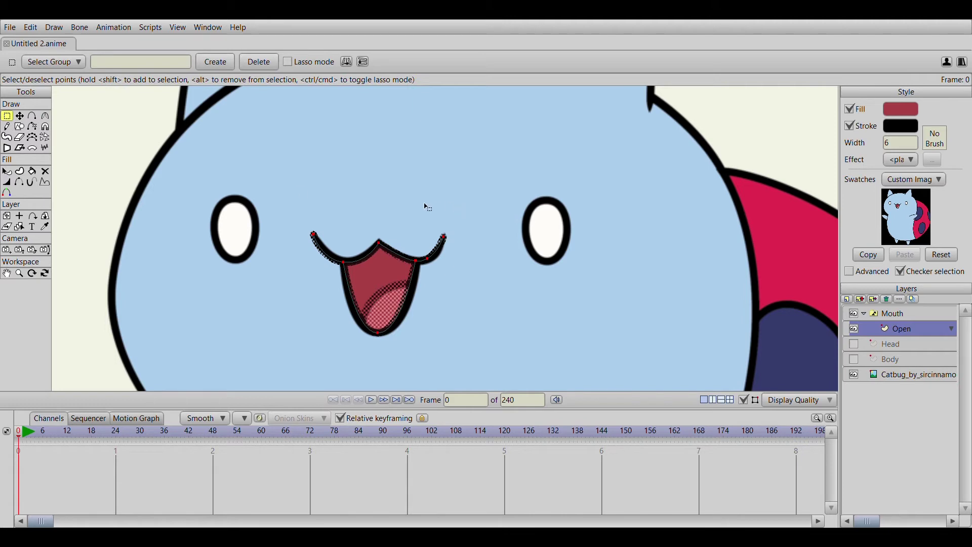
pyautogui.click(399, 232)
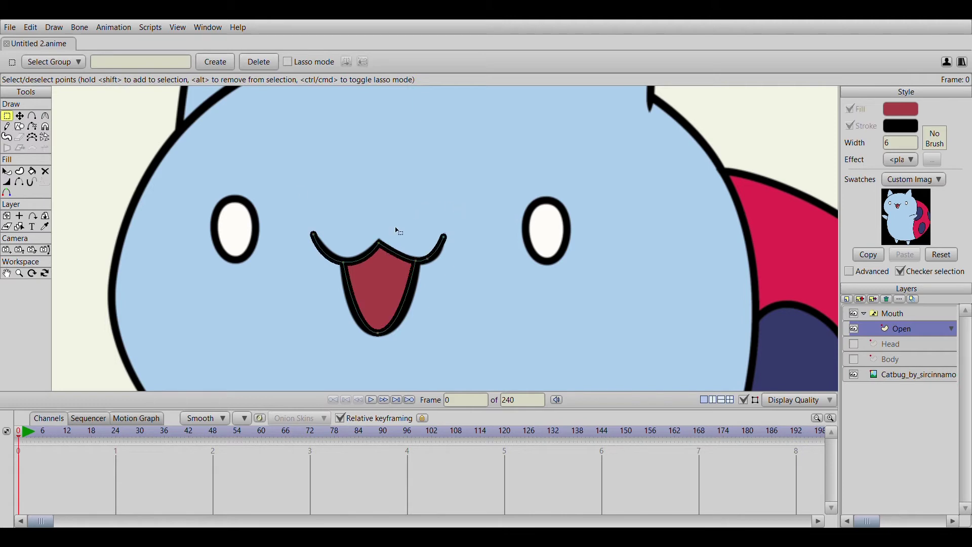
pyautogui.click(45, 116)
pyautogui.moveTo(423, 316); pyautogui.dragTo(496, 329)
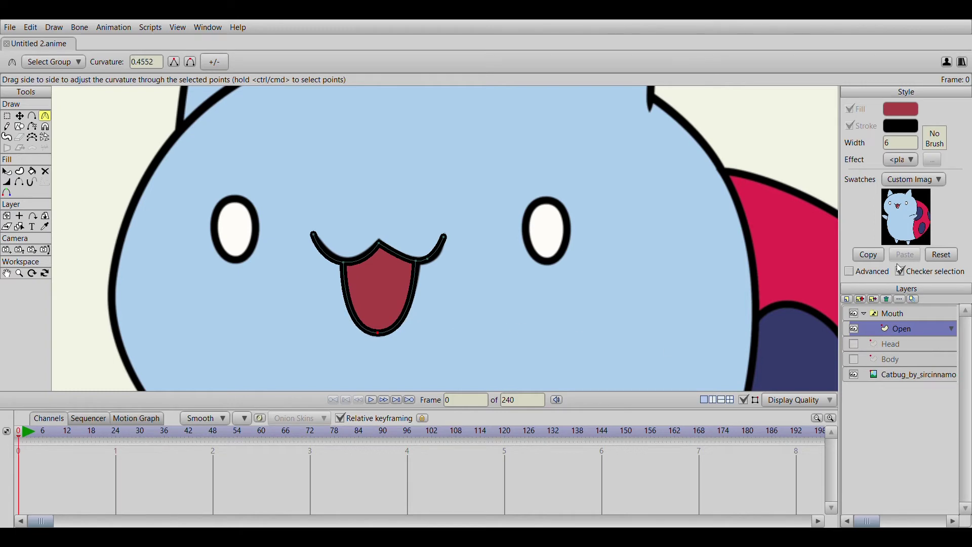
# Hide the Open layer and trace the tongue's upper edge across the lower mouth, joining both ends to the outline
pyautogui.click(854, 330)
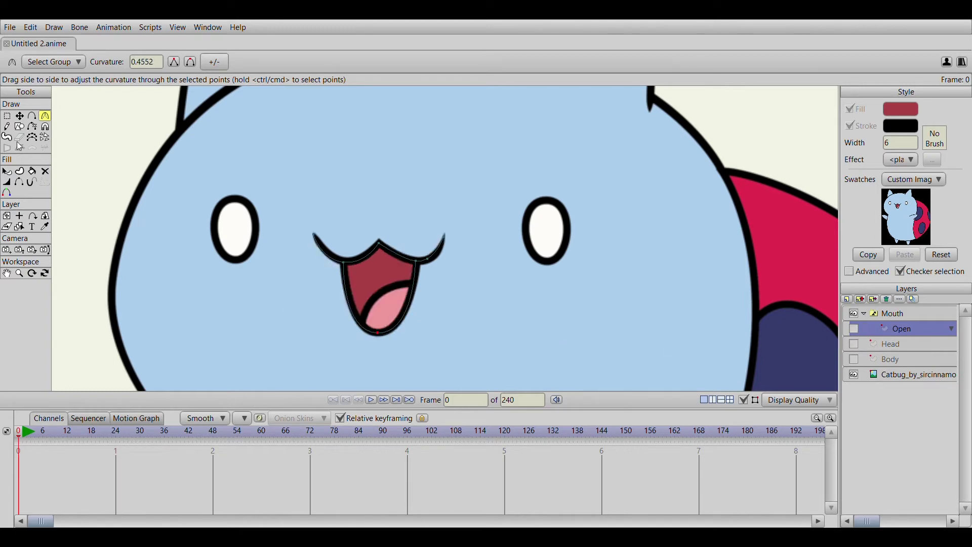
pyautogui.click(6, 127)
pyautogui.click(32, 116)
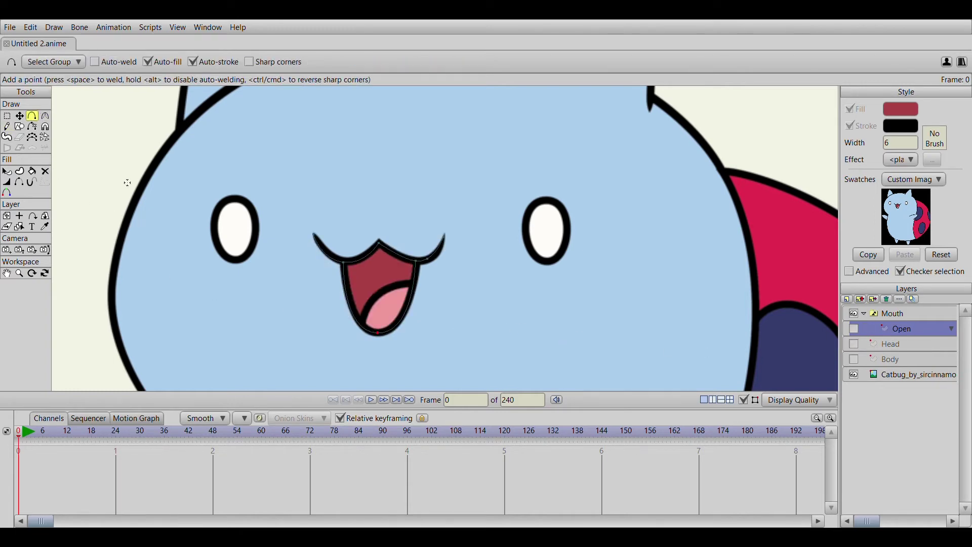
pyautogui.click(361, 325)
pyautogui.moveTo(368, 325); pyautogui.dragTo(416, 285)
# Create a pink-filled, black-stroked tongue shape from the lower mouth edges using the reference swatch colour, and show the Open layer again
pyautogui.click(898, 206)
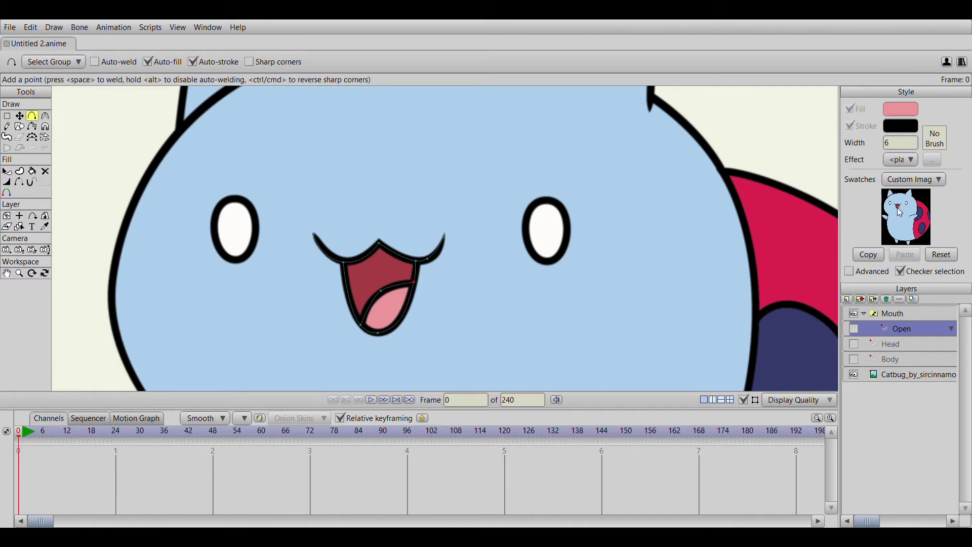
pyautogui.click(20, 171)
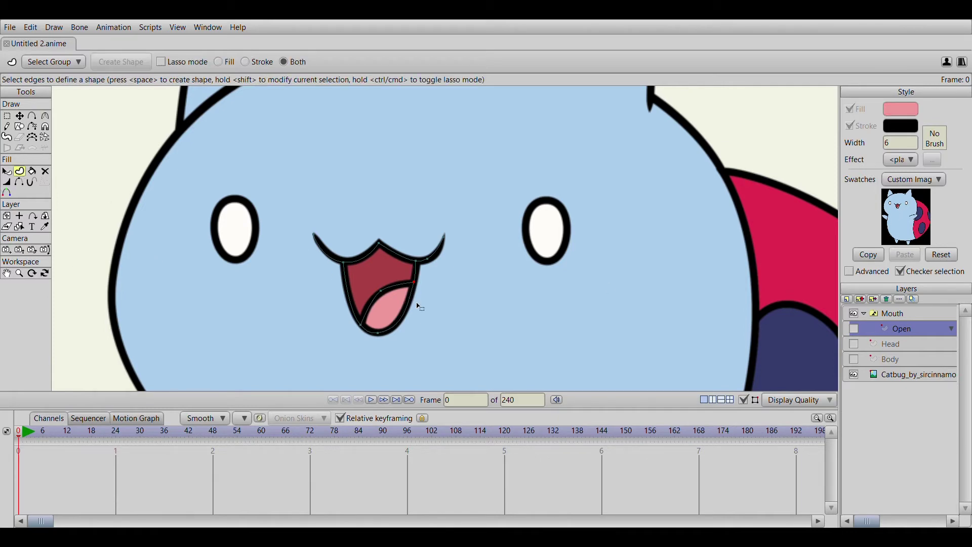
pyautogui.moveTo(321, 273); pyautogui.dragTo(441, 357)
pyautogui.press('space')
pyautogui.click(855, 329)
# Adjust the curvature of the tongue line at its middle point and its right end to match the reference
pyautogui.scroll(3, 228, 266)
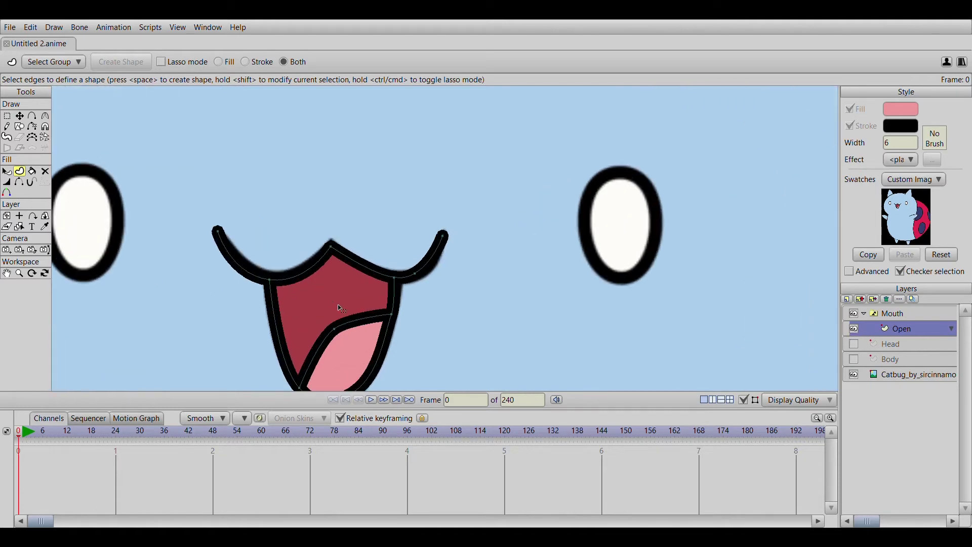
pyautogui.moveTo(338, 305); pyautogui.dragTo(453, 186)
pyautogui.scroll(2, 453, 187)
pyautogui.moveTo(451, 238); pyautogui.dragTo(451, 276)
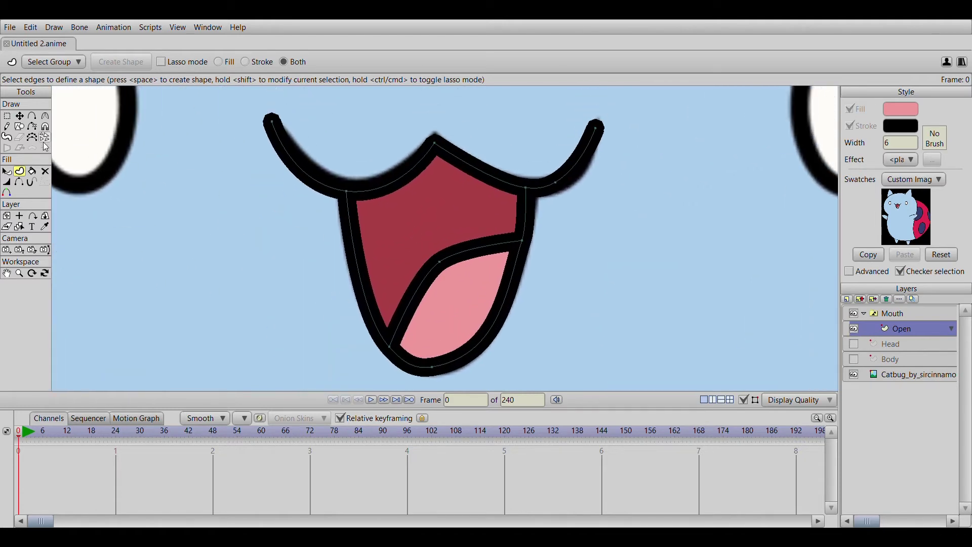
pyautogui.moveTo(455, 259)
pyautogui.mouseDown()
pyautogui.moveTo(632, 263)
pyautogui.moveTo(443, 259)
pyautogui.moveTo(559, 254)
pyautogui.moveTo(440, 269)
pyautogui.mouseUp()
pyautogui.click(45, 116)
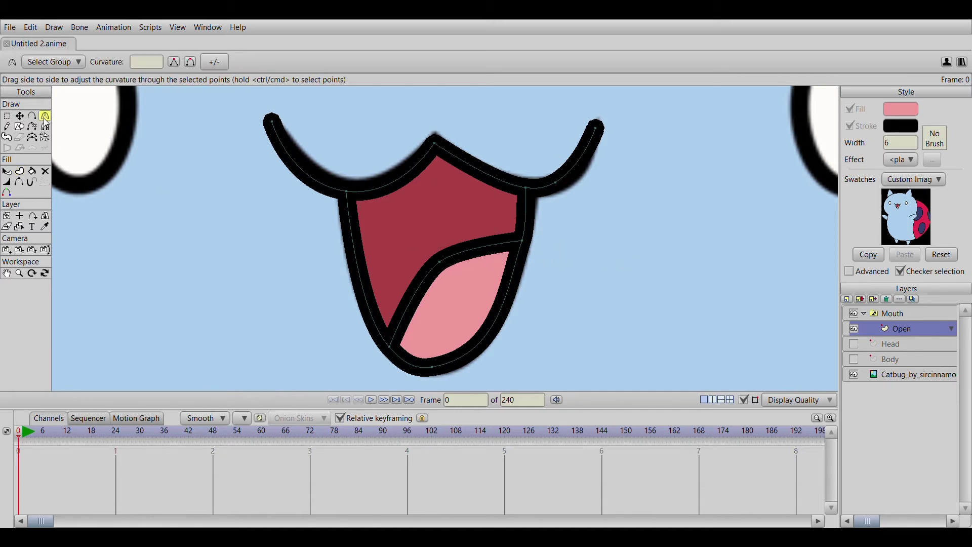
pyautogui.moveTo(570, 257); pyautogui.dragTo(608, 256)
pyautogui.moveTo(524, 245); pyautogui.dragTo(300, 241)
# Adjust the curvature at the mouth's bottom point and at the tongue line's lower-left junction
pyautogui.moveTo(428, 361); pyautogui.dragTo(454, 348)
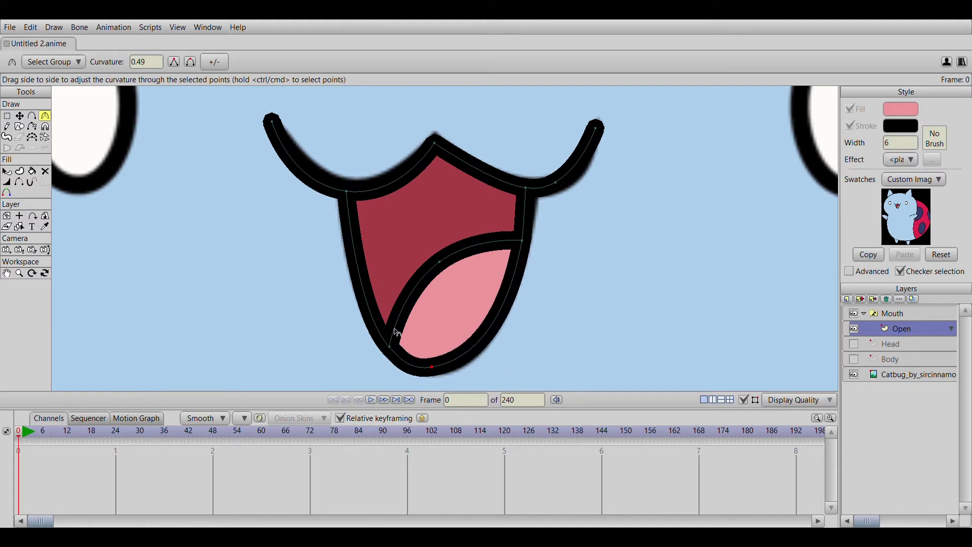
pyautogui.moveTo(386, 350); pyautogui.dragTo(469, 341)
pyautogui.moveTo(433, 366); pyautogui.dragTo(370, 379)
# Nudge the mouth's bottom point slightly right and the tongue line's middle point into place against the reference
pyautogui.click(20, 115)
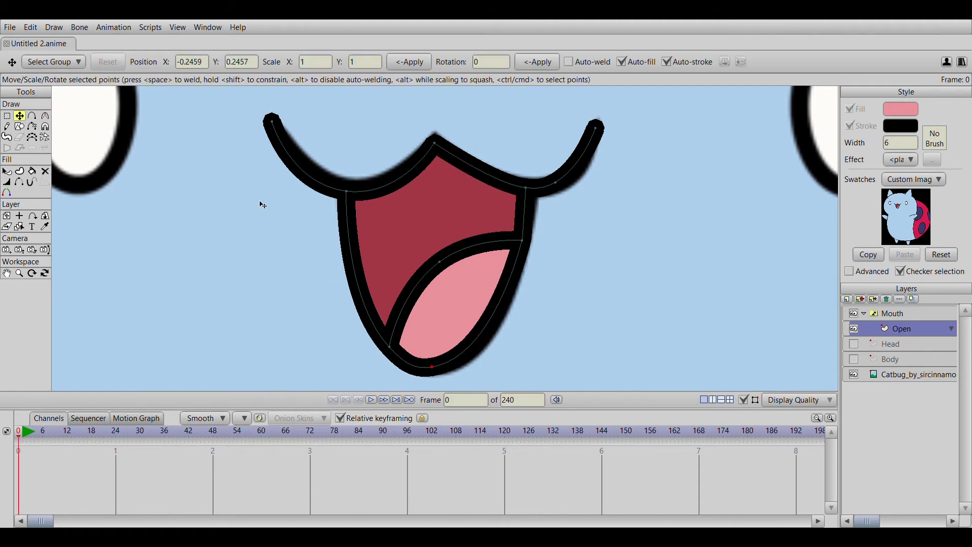
pyautogui.moveTo(433, 369); pyautogui.dragTo(445, 366)
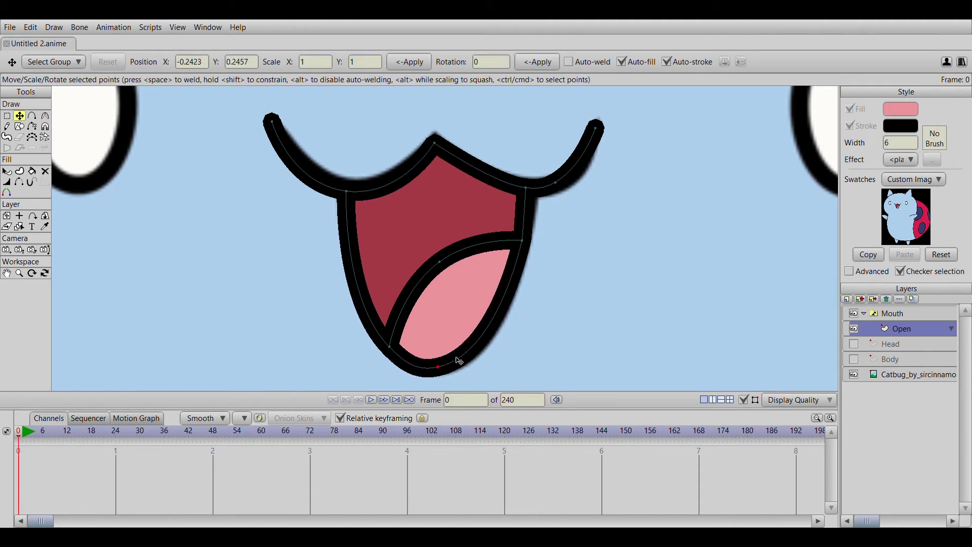
pyautogui.click(441, 263)
pyautogui.moveTo(445, 267); pyautogui.dragTo(459, 265)
# Check the finished open mouth with and without the reference image, both close up and against the whole face
pyautogui.hotkey('ctrl', 'r')
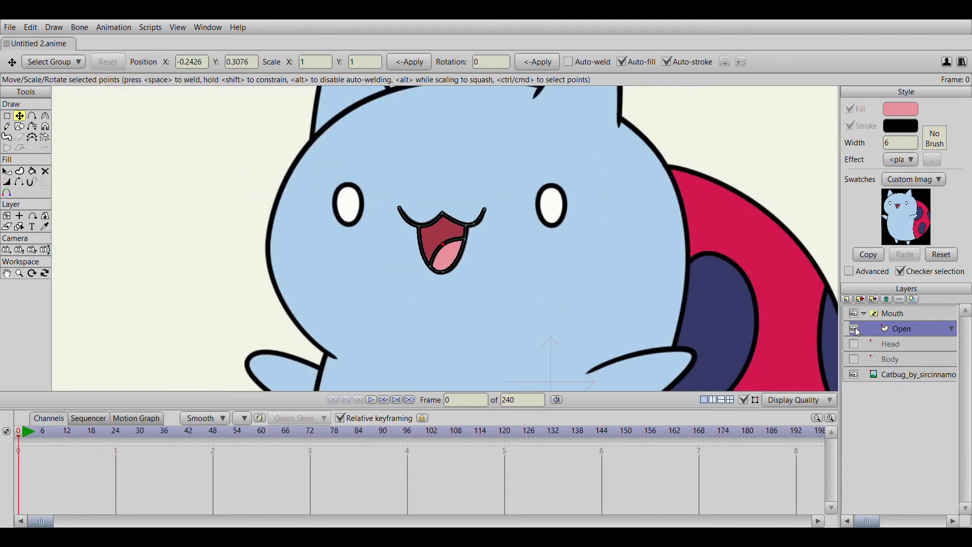
pyautogui.click(854, 375)
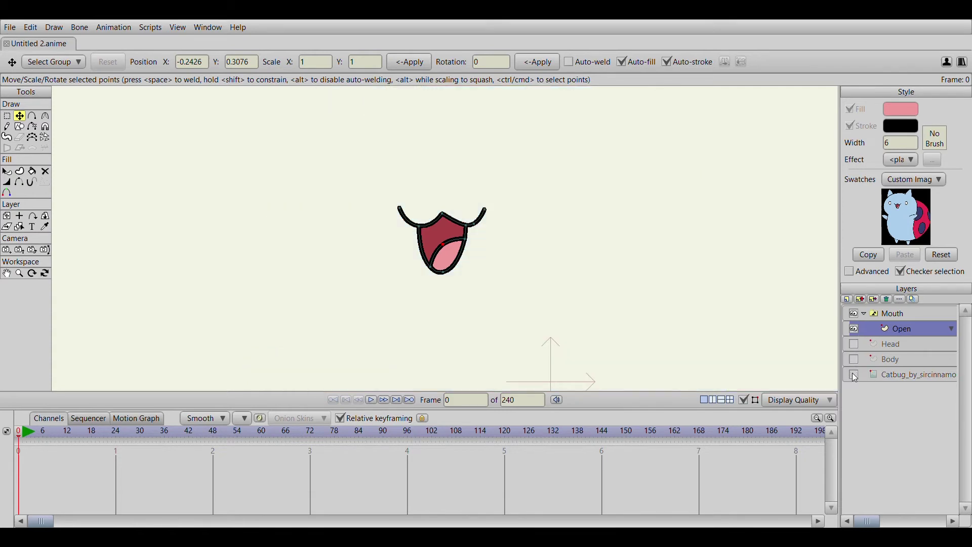
pyautogui.click(855, 375)
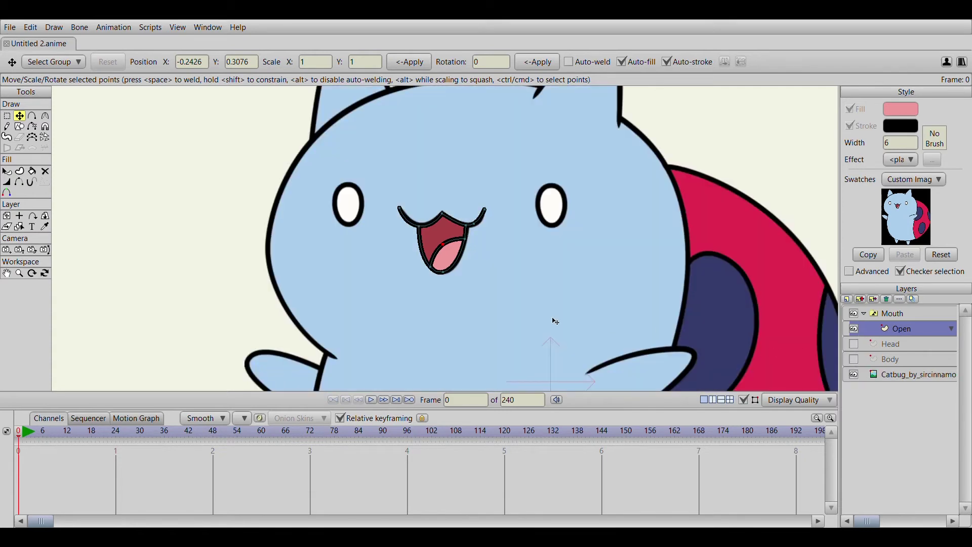
pyautogui.scroll(1, 519, 267)
pyautogui.scroll(4, 549, 284)
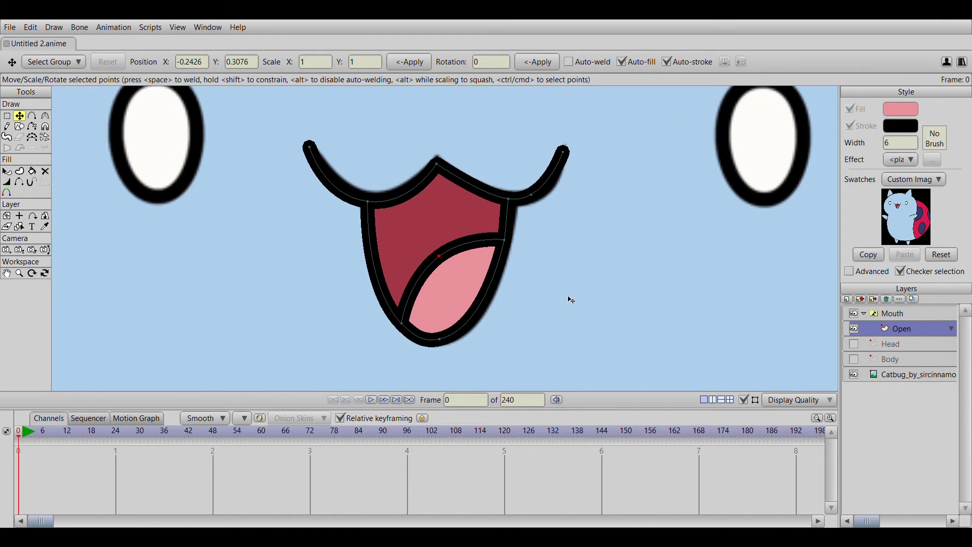
pyautogui.scroll(-4, 587, 306)
pyautogui.scroll(-2, 586, 306)
pyautogui.scroll(-1, 603, 301)
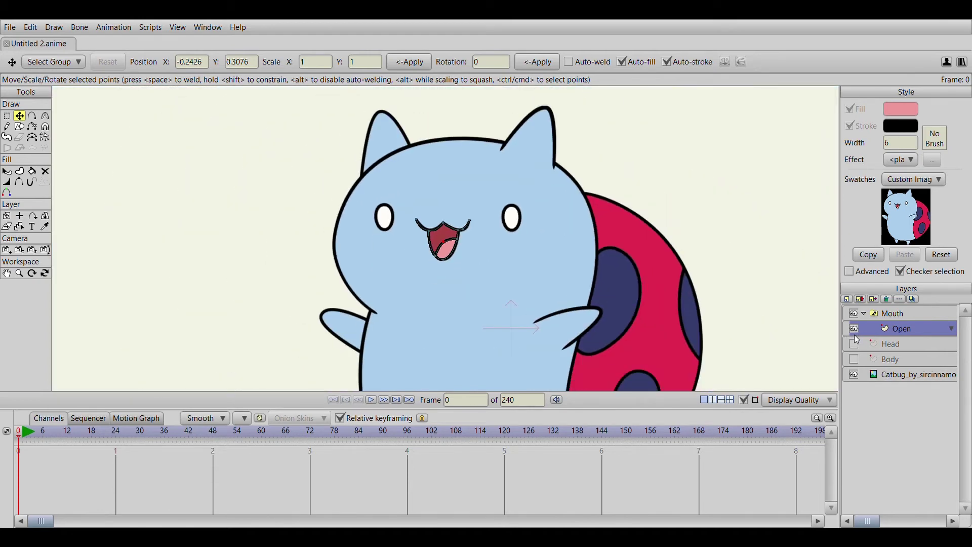
# Show the Head and Body layers and check the assembled character with the Catbug reference image hidden and shown again
pyautogui.click(854, 375)
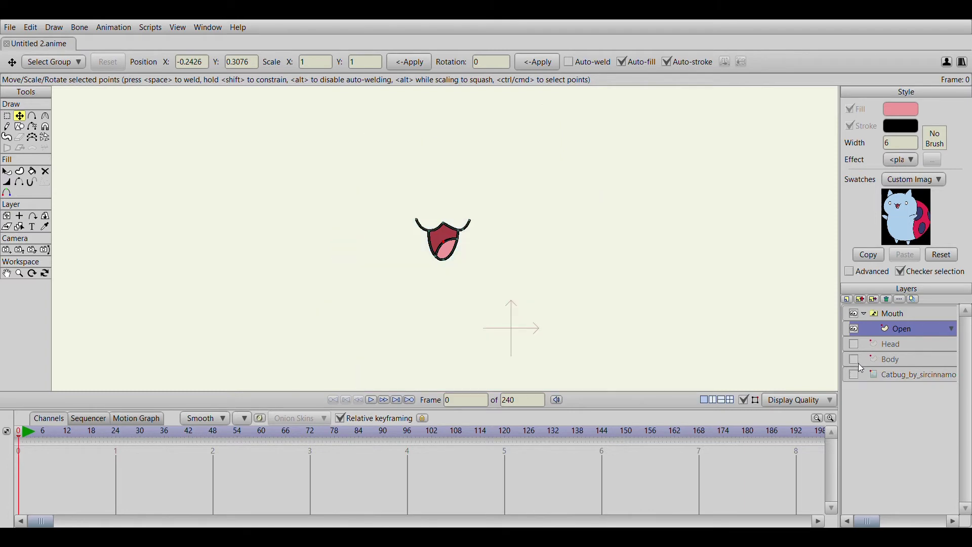
pyautogui.click(855, 345)
pyautogui.click(855, 359)
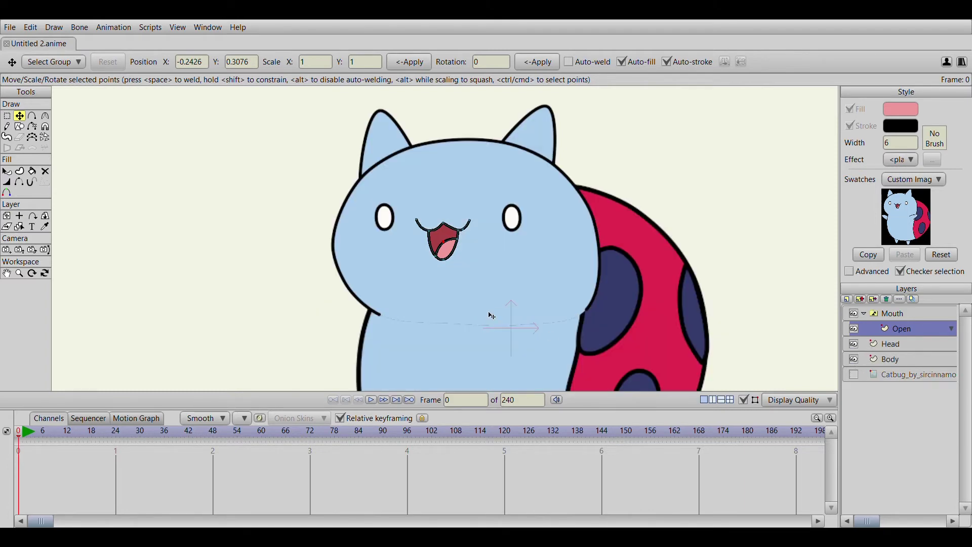
pyautogui.scroll(2, 506, 317)
pyautogui.scroll(-3, 516, 314)
pyautogui.scroll(-2, 650, 348)
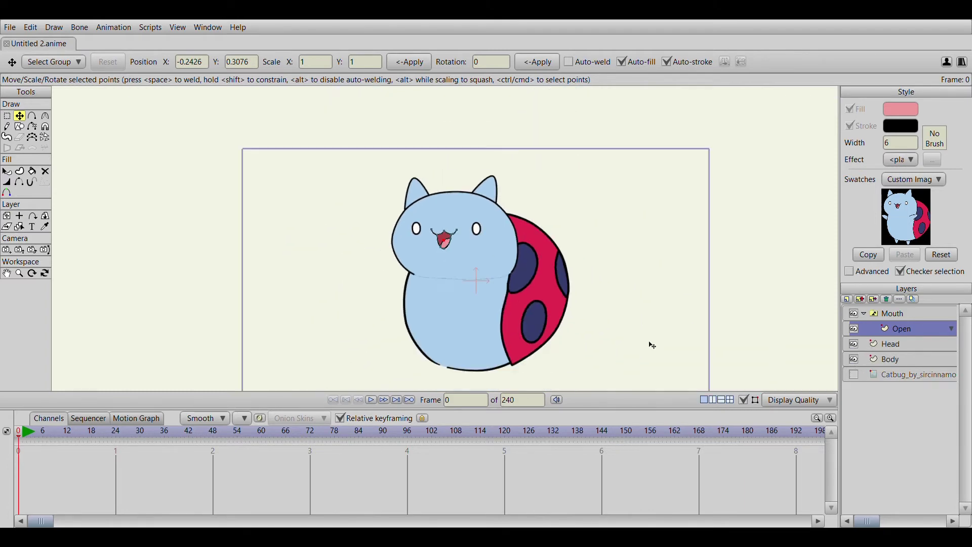
pyautogui.scroll(2, 641, 304)
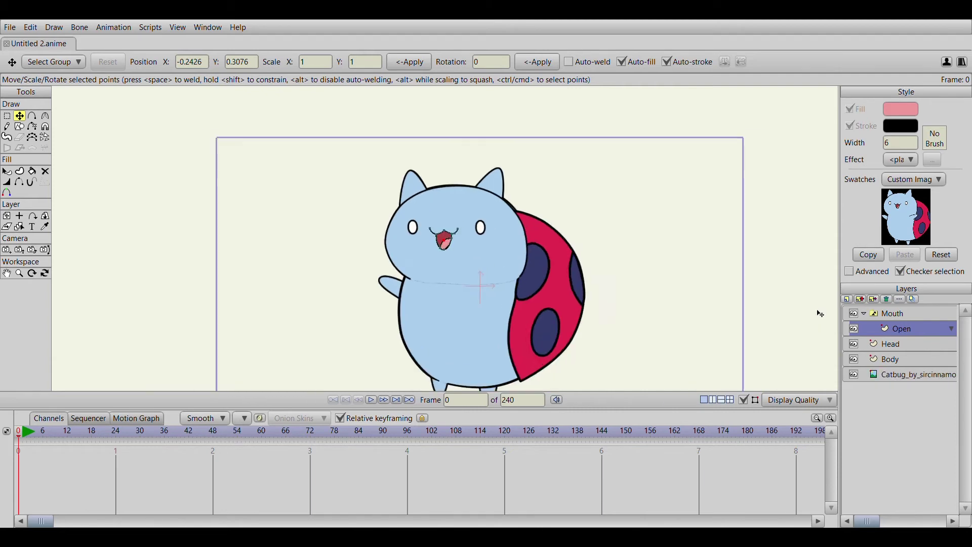
pyautogui.scroll(3, 815, 312)
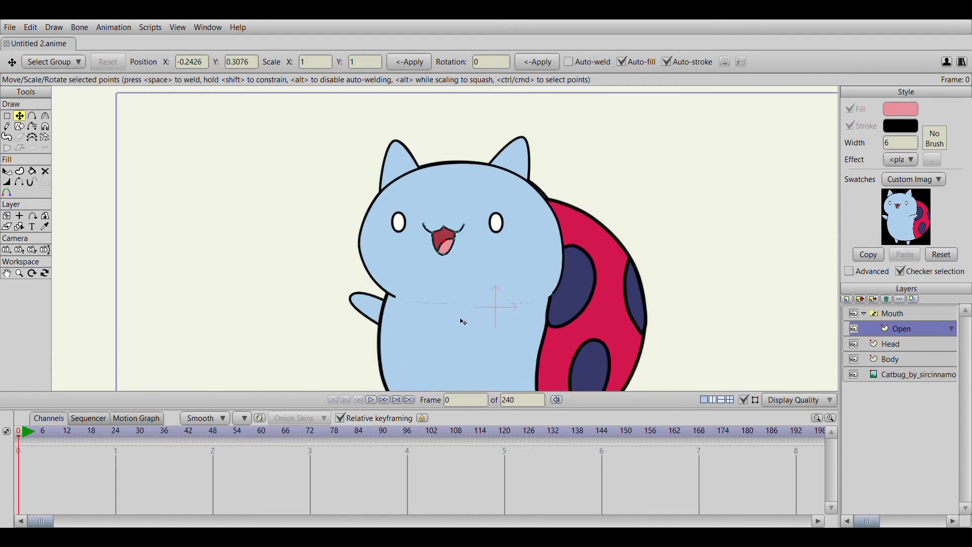
# Collapse the Mouth group, add a vector layer named Left arm, pick light blue as fill, and place the layer beneath Body
pyautogui.click(864, 315)
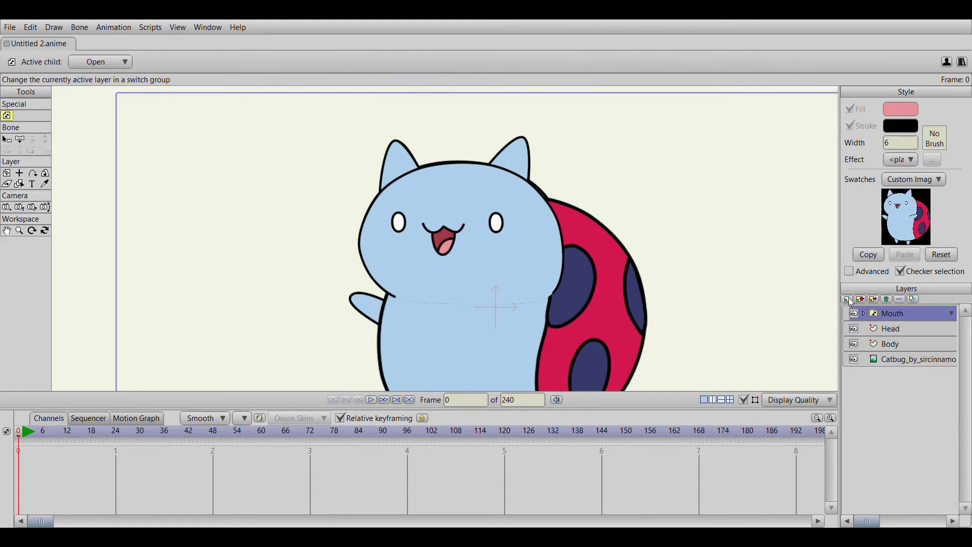
pyautogui.click(892, 348)
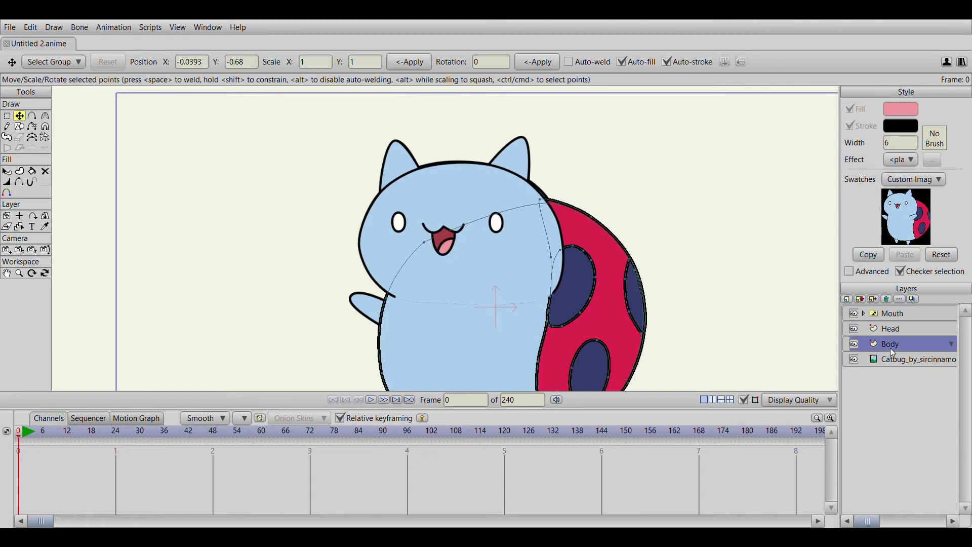
pyautogui.click(855, 314)
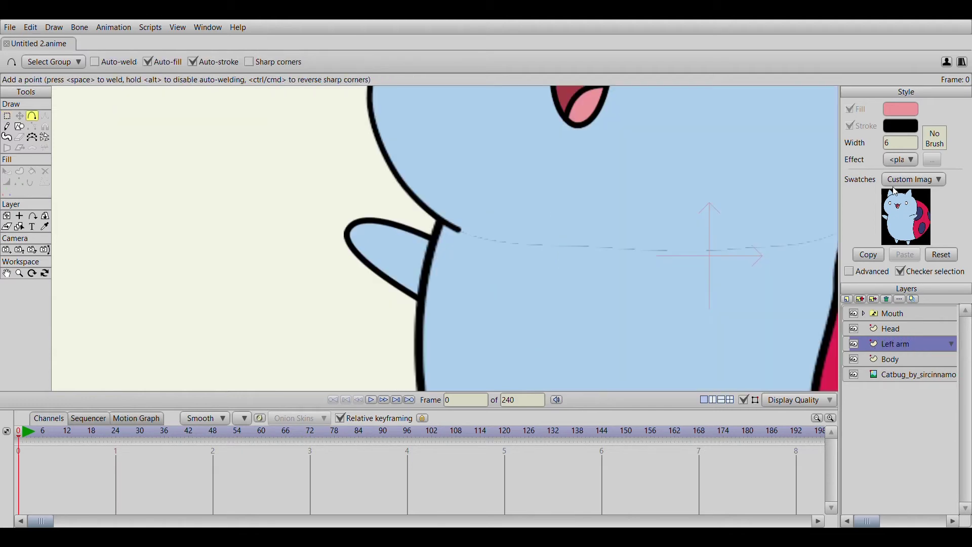
pyautogui.click(901, 218)
pyautogui.moveTo(904, 347); pyautogui.dragTo(885, 366)
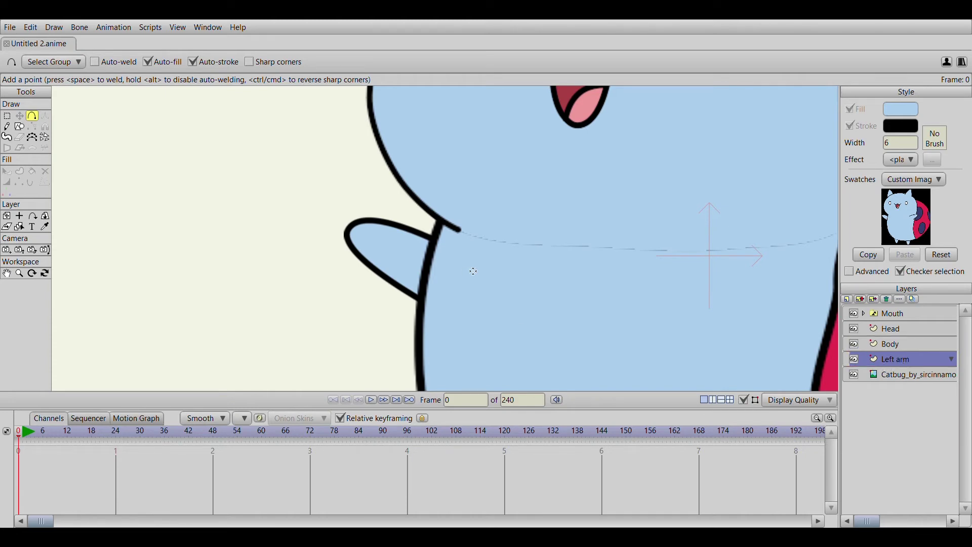
# Trace the left arm as a closed five-point shape that extends behind the body, and clear the point selection
pyautogui.moveTo(503, 273); pyautogui.dragTo(353, 230)
pyautogui.moveTo(353, 230); pyautogui.dragTo(506, 279)
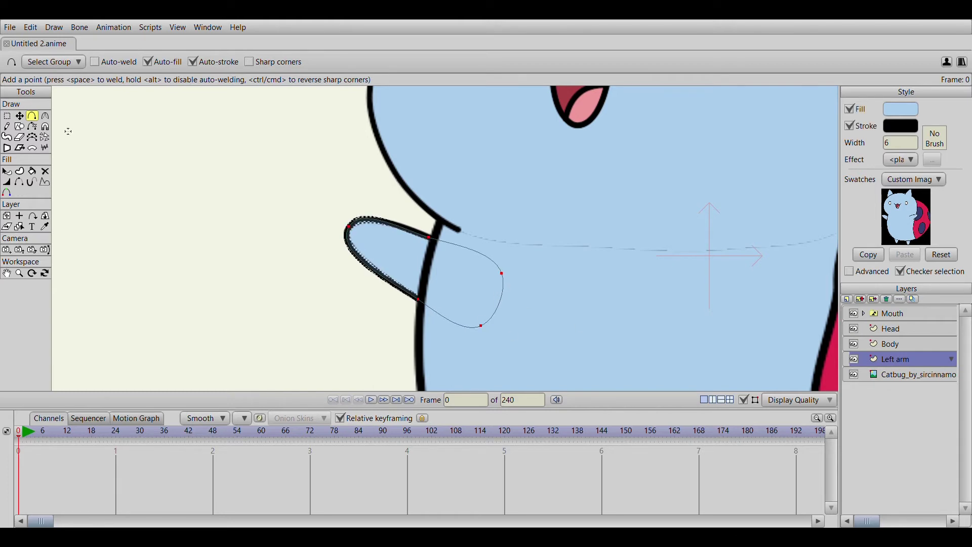
pyautogui.click(7, 116)
pyautogui.scroll(1, 287, 236)
pyautogui.scroll(1, 287, 236)
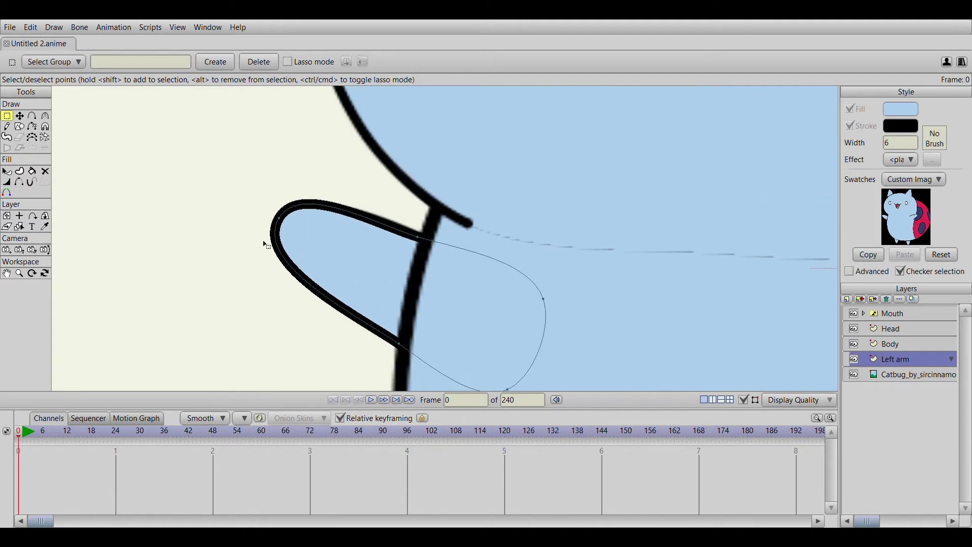
# Nudge the two left arm points where it meets the body outline to fit the reference
pyautogui.click(20, 116)
pyautogui.moveTo(424, 240); pyautogui.dragTo(425, 237)
pyautogui.moveTo(390, 343); pyautogui.dragTo(394, 344)
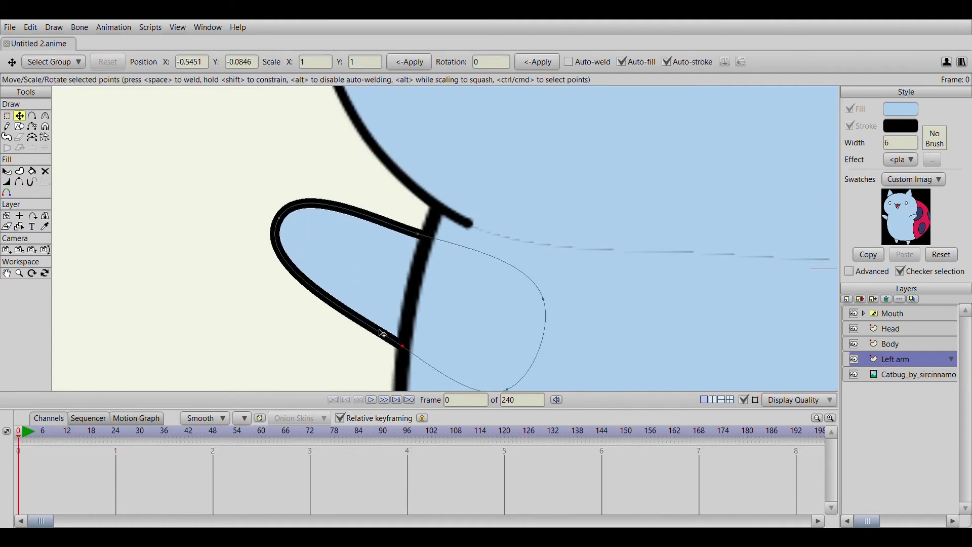
# Adjust the curvature of the arm tip to about 0.2588 and of its two body-side points, the lower one to about 0.4062
pyautogui.click(45, 116)
pyautogui.moveTo(279, 218); pyautogui.dragTo(255, 220)
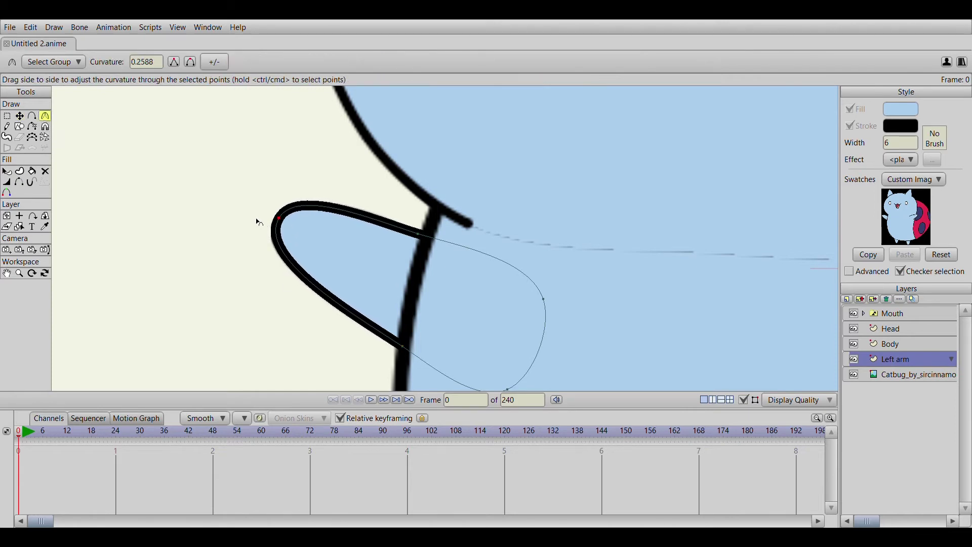
pyautogui.moveTo(428, 235); pyautogui.dragTo(490, 234)
pyautogui.moveTo(399, 330); pyautogui.dragTo(485, 319)
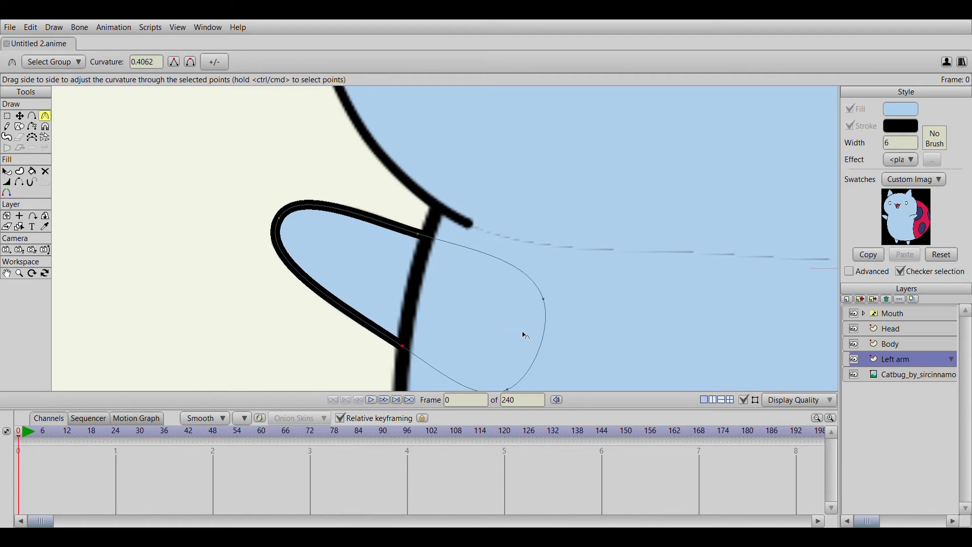
# Add a vector layer named Right arm and place it between the Head and Body layers
pyautogui.scroll(-3, 523, 332)
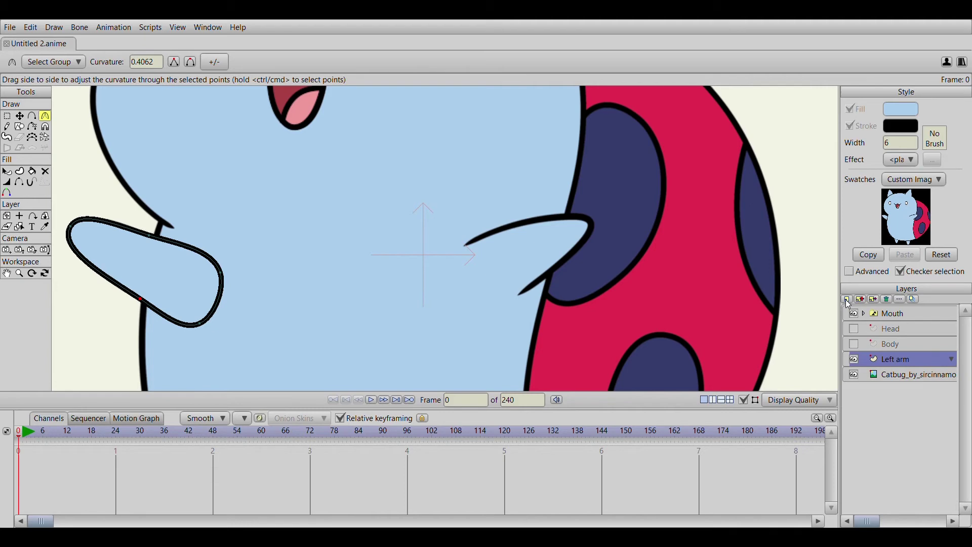
pyautogui.hotkey('ctrl', 'shift', 'n')
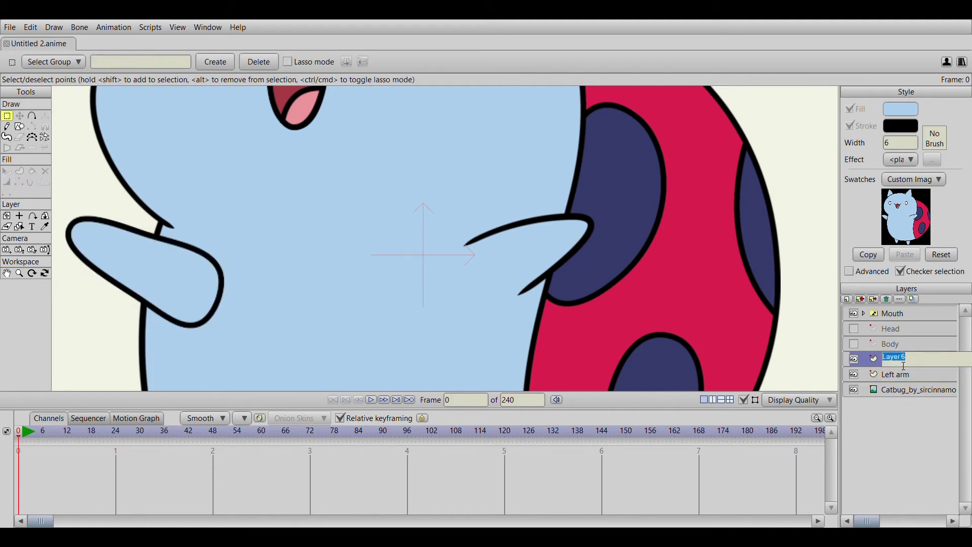
pyautogui.write('Right arm')
pyautogui.press('Return')
pyautogui.moveTo(896, 361); pyautogui.dragTo(894, 347)
# Trace the right arm as a closed five-point shape, hide its inner edge inside the body, and clear the point selection
pyautogui.press('a')
pyautogui.moveTo(504, 306); pyautogui.dragTo(458, 252)
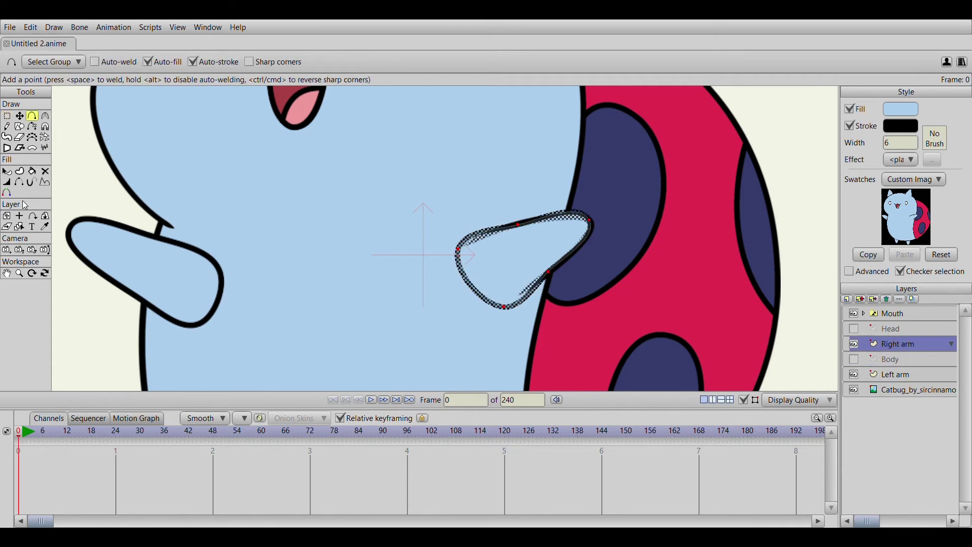
pyautogui.click(19, 182)
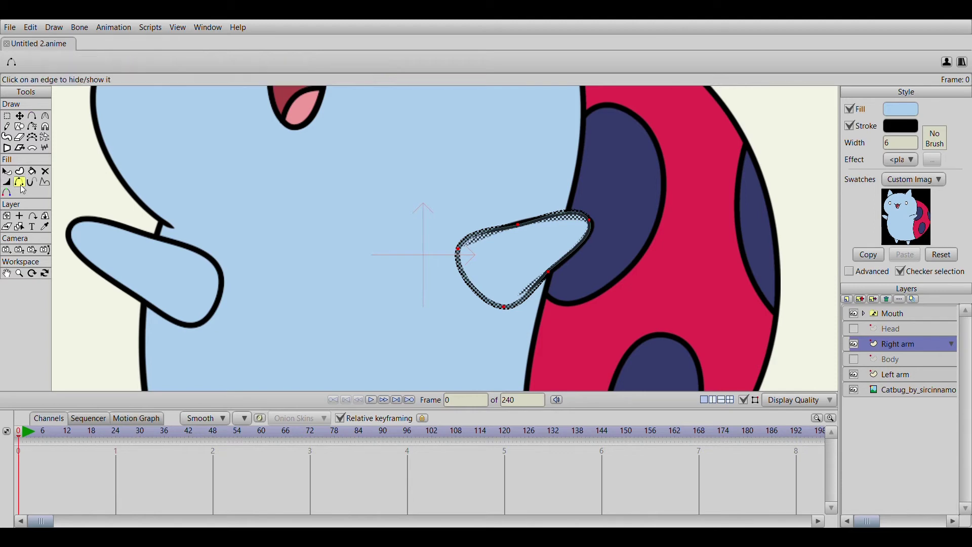
pyautogui.click(472, 290)
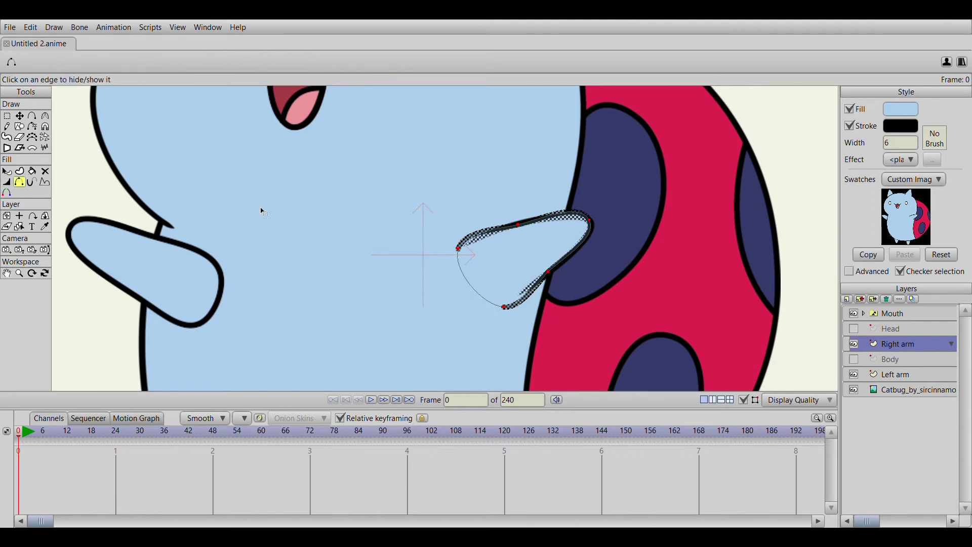
pyautogui.click(6, 116)
pyautogui.click(360, 267)
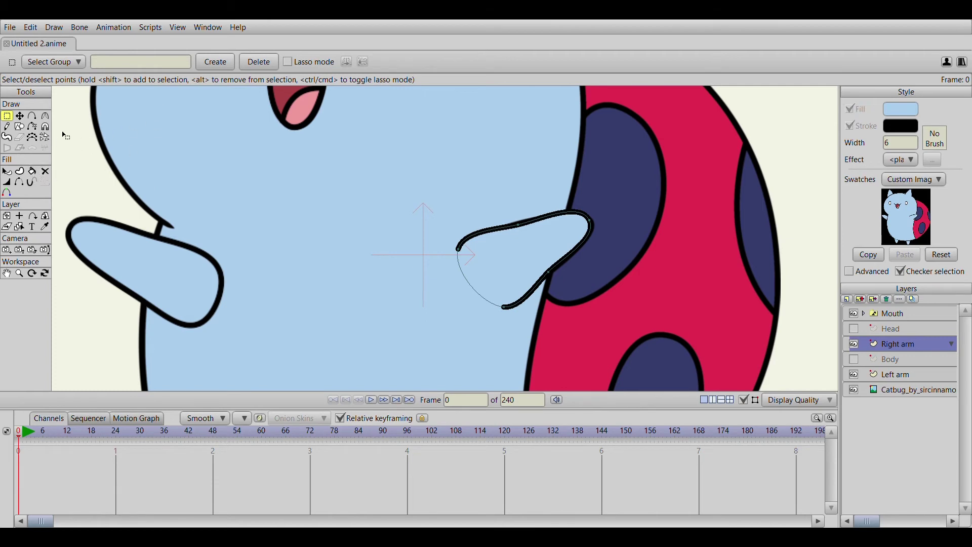
# Sharpen the two inner end points of the right arm and adjust its upper edge point to a curvature of about 0.2839
pyautogui.click(45, 116)
pyautogui.moveTo(460, 249); pyautogui.dragTo(456, 250)
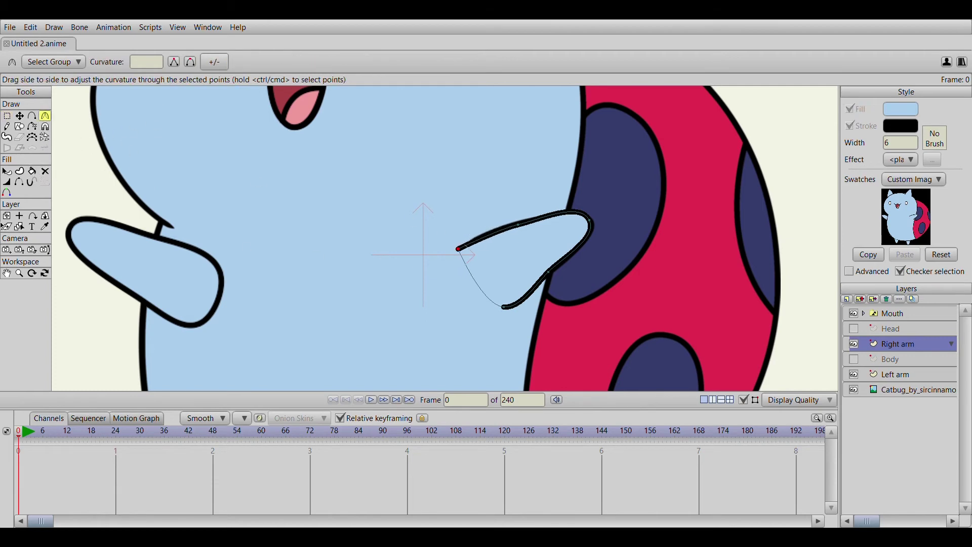
pyautogui.moveTo(504, 306); pyautogui.dragTo(489, 305)
pyautogui.moveTo(117, 329); pyautogui.dragTo(520, 262)
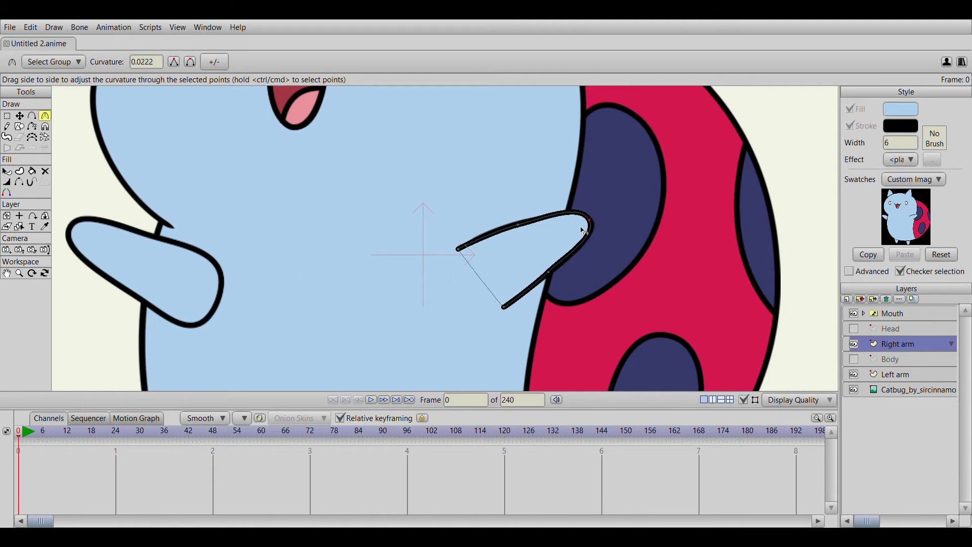
pyautogui.moveTo(518, 224); pyautogui.dragTo(708, 203)
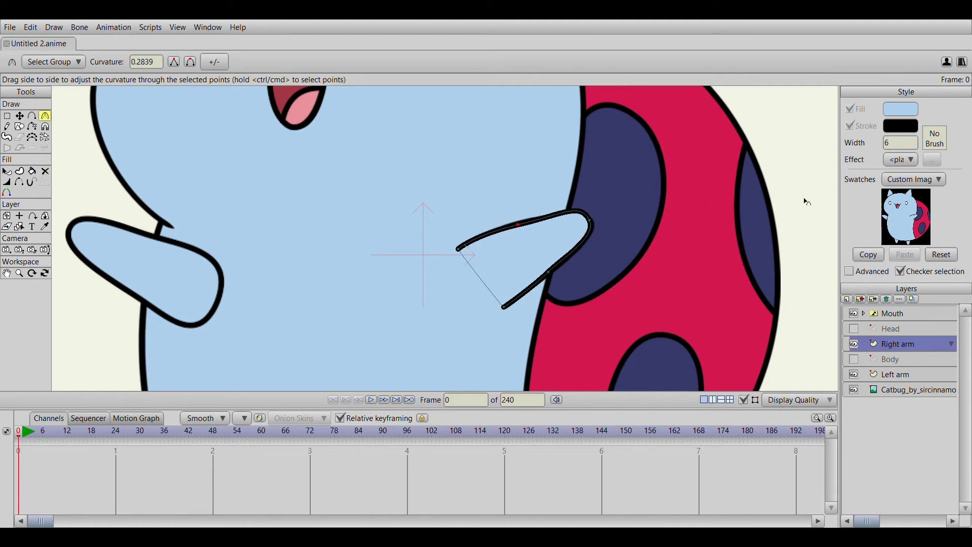
# Show the Head and Body layers, move Right arm above Head, and hide the Catbug reference image
pyautogui.press('t')
pyautogui.scroll(2, 617, 254)
pyautogui.scroll(-4, 530, 319)
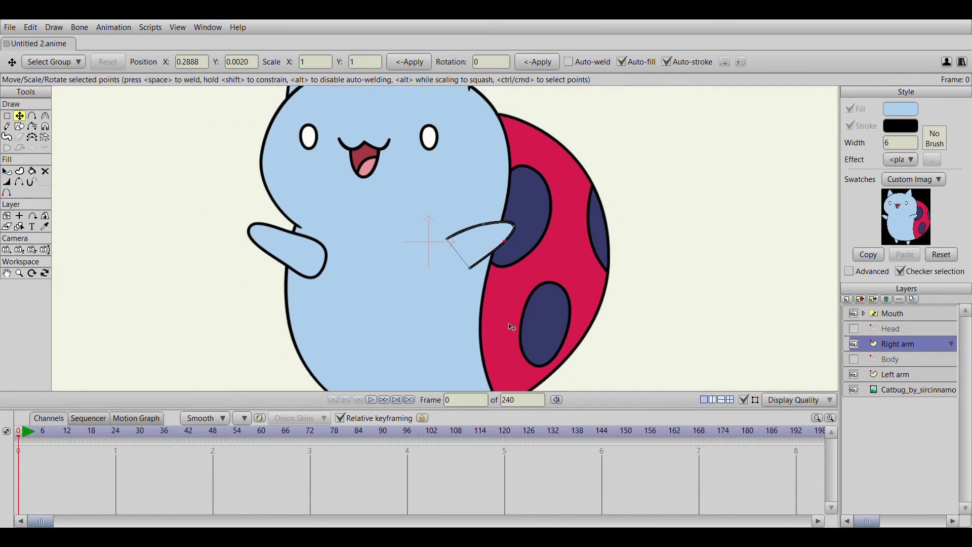
pyautogui.scroll(-1, 508, 320)
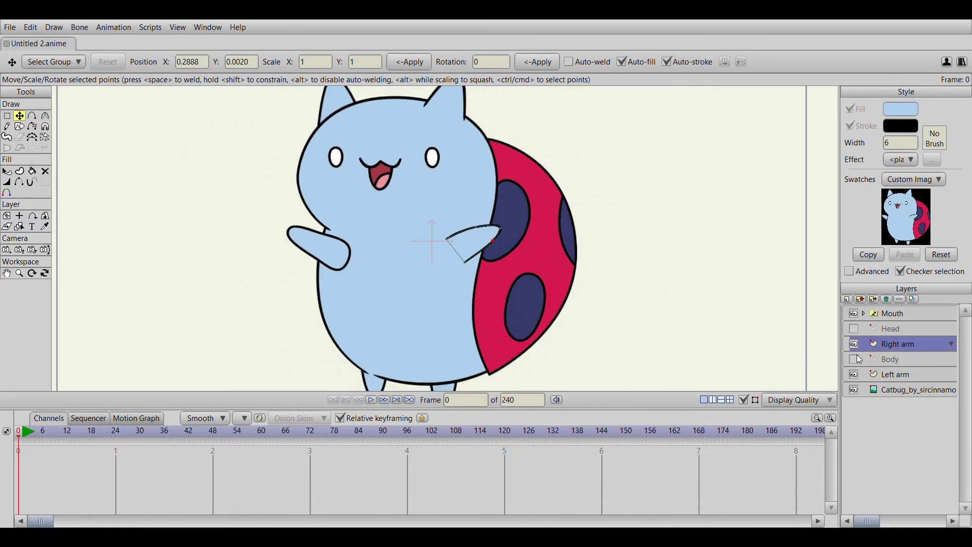
pyautogui.click(854, 329)
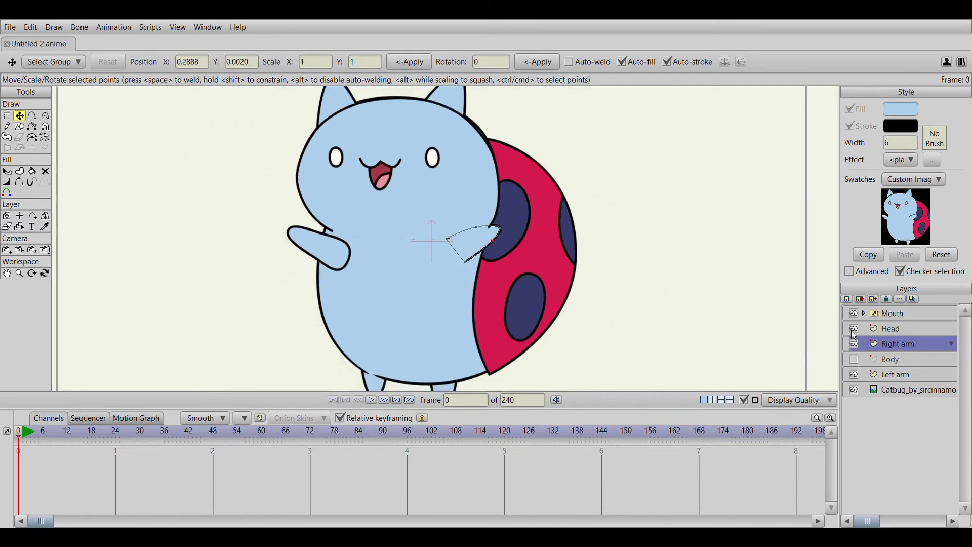
pyautogui.click(854, 360)
pyautogui.moveTo(886, 345); pyautogui.dragTo(895, 327)
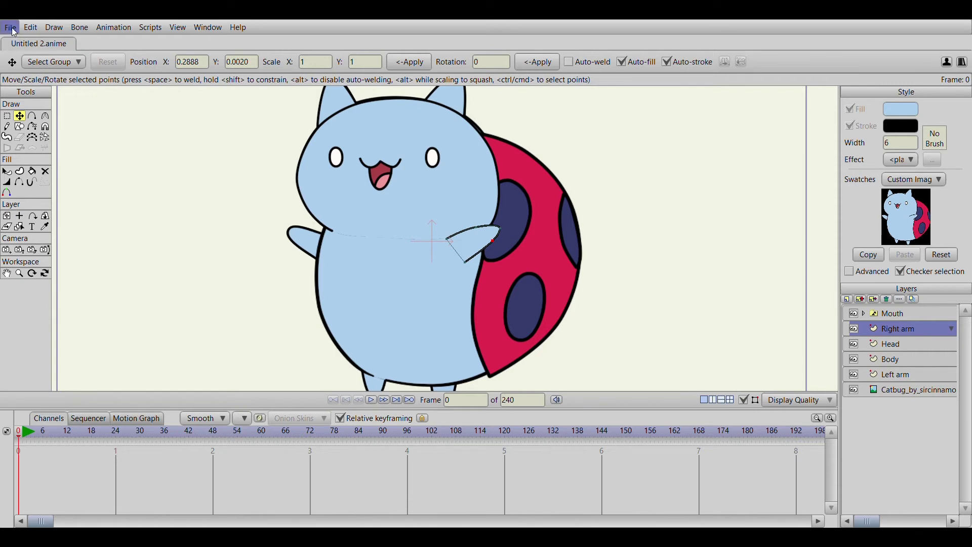
pyautogui.click(855, 390)
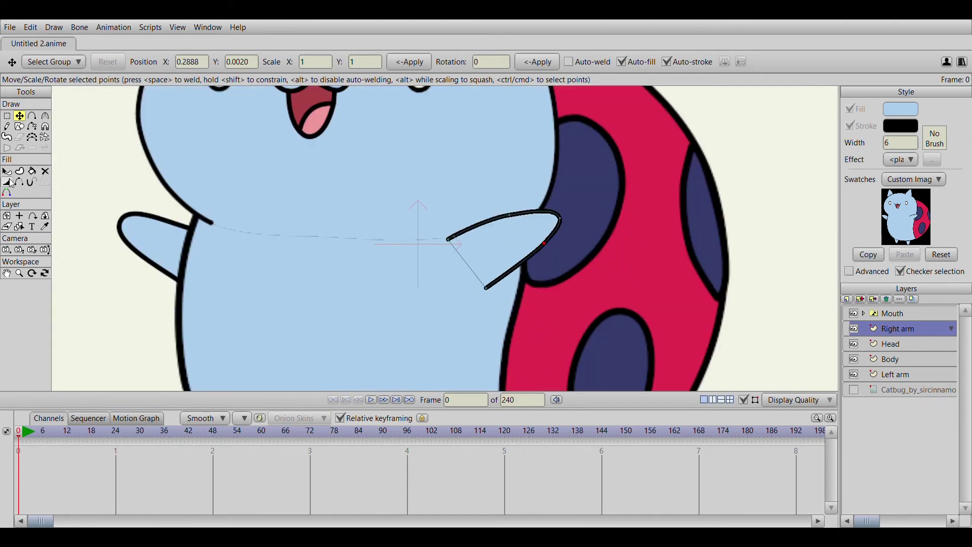
# Select all points of the right arm and thicken its outline to a line width of about 176 percent
pyautogui.click(7, 116)
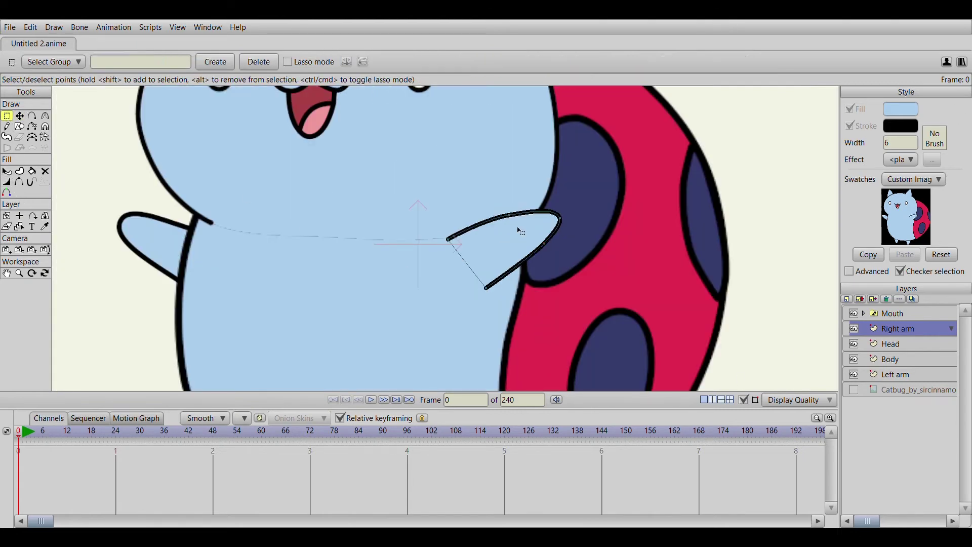
pyautogui.click(6, 182)
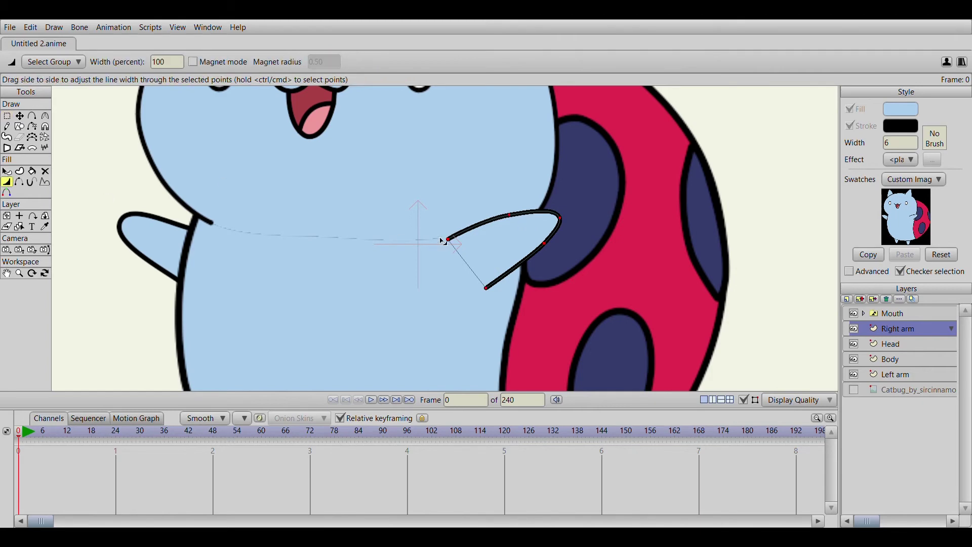
pyautogui.moveTo(503, 246); pyautogui.dragTo(524, 246)
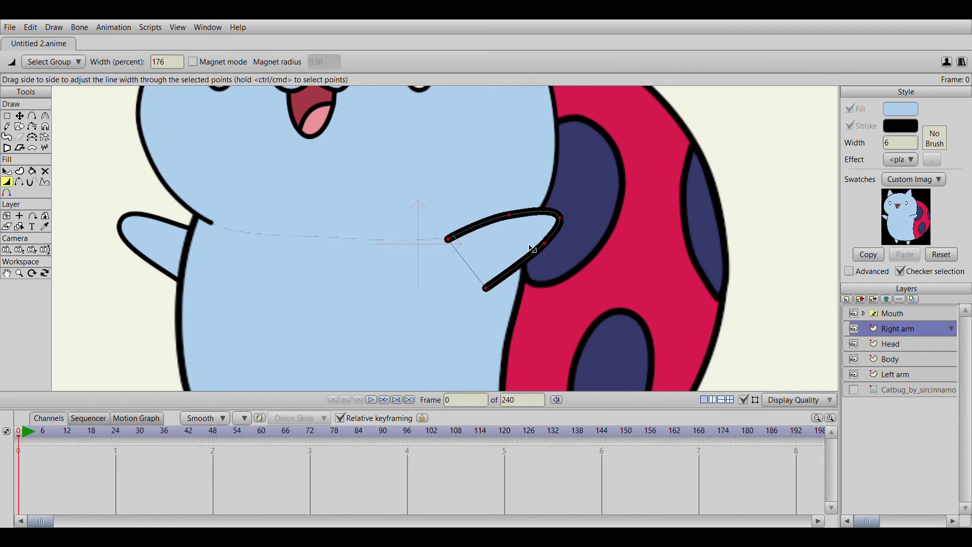
# Show the reference image, add a vector layer named Left leg, and place it beneath Left arm, outside the Mouth group
pyautogui.click(895, 374)
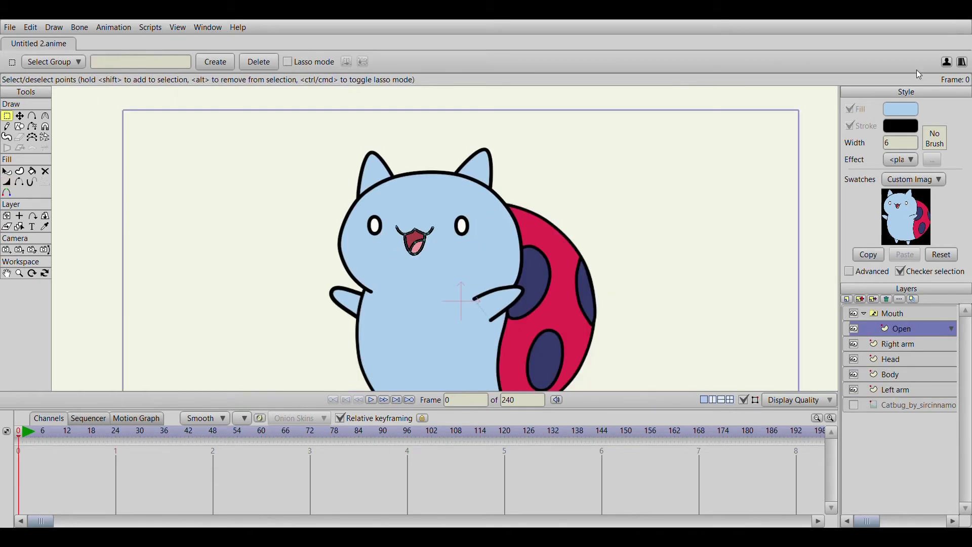
pyautogui.scroll(-3, 643, 269)
pyautogui.scroll(-3, 644, 280)
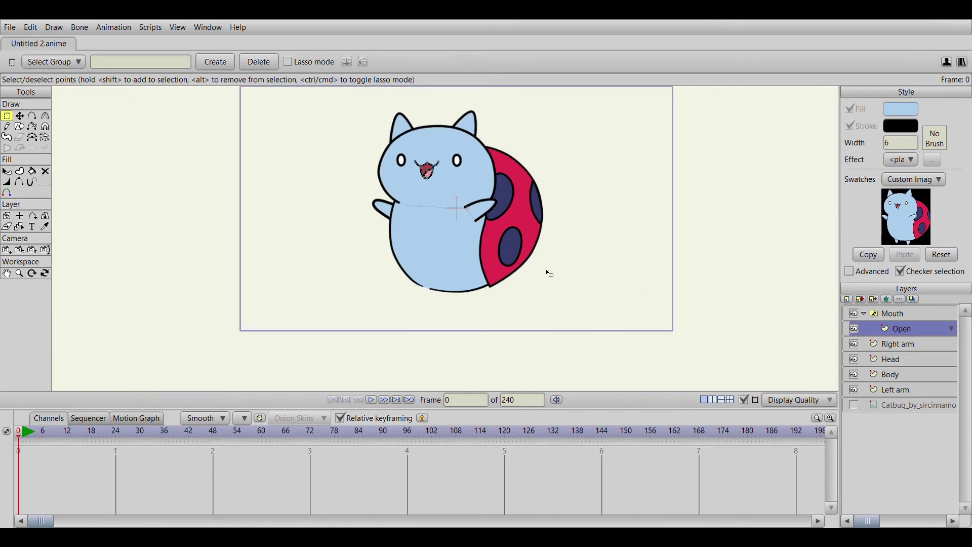
pyautogui.scroll(3, 552, 274)
pyautogui.scroll(-2, 542, 258)
pyautogui.scroll(2, 530, 233)
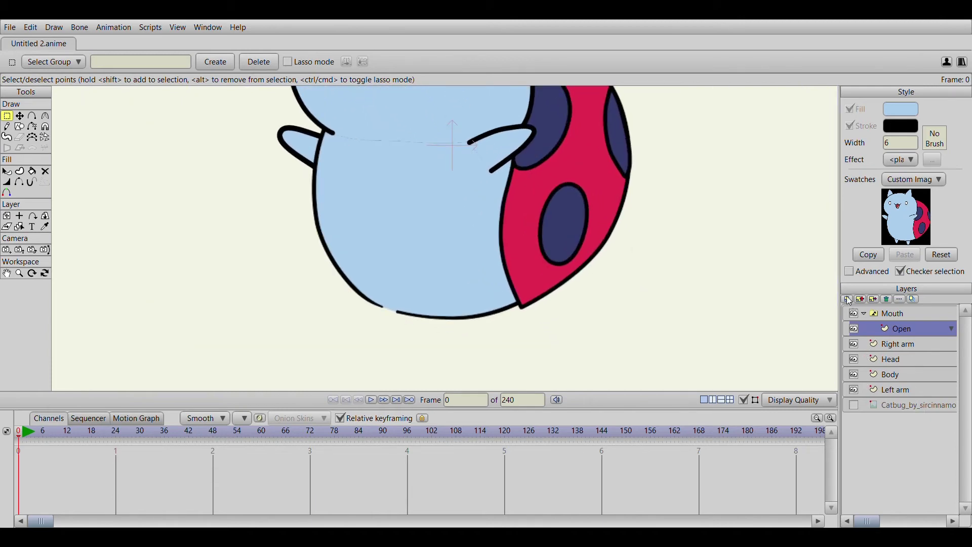
pyautogui.click(865, 315)
pyautogui.click(854, 420)
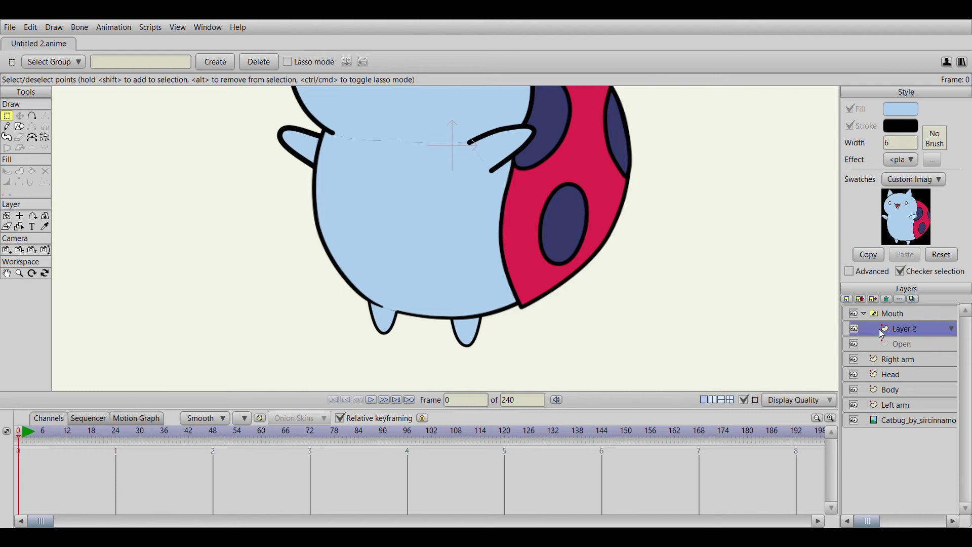
pyautogui.moveTo(878, 334); pyautogui.dragTo(891, 415)
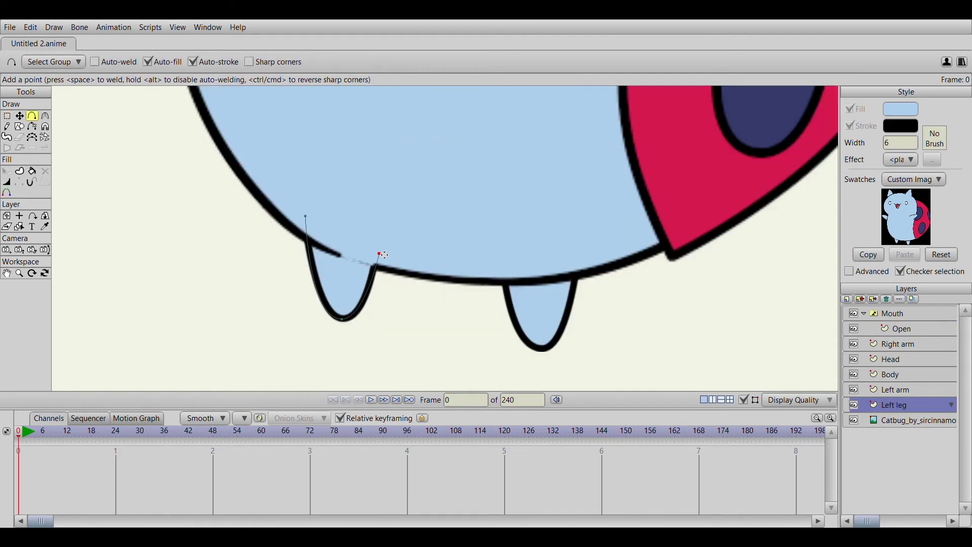
# Close the left leg outline as a three-point shape that extends behind the body, and clear the point selection
pyautogui.moveTo(380, 256); pyautogui.dragTo(305, 216)
pyautogui.click(7, 116)
pyautogui.click(71, 167)
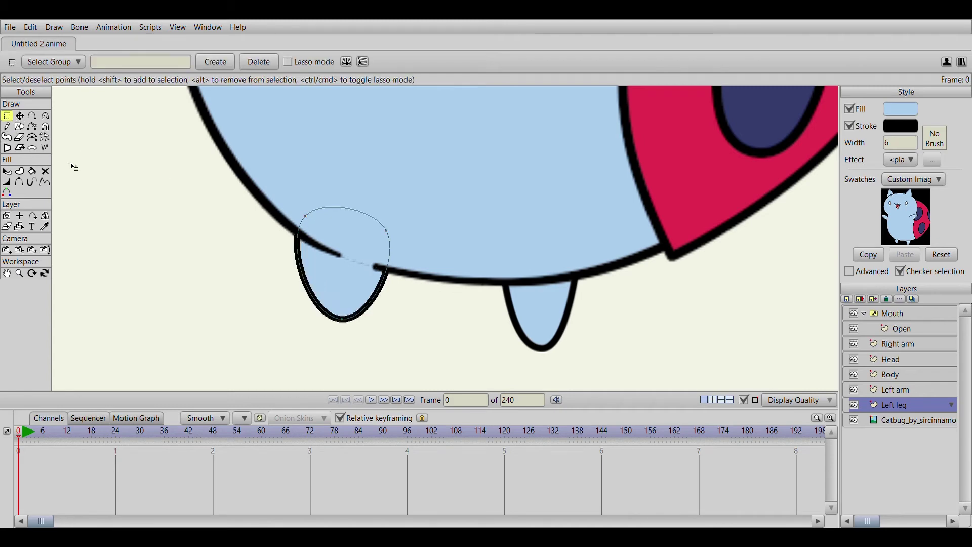
# Adjust the curvature of the left leg's tip and its two upper points, the one nearer the right leg to about 0.1616
pyautogui.click(45, 115)
pyautogui.moveTo(344, 318); pyautogui.dragTo(282, 308)
pyautogui.moveTo(306, 217); pyautogui.dragTo(253, 220)
pyautogui.moveTo(387, 231); pyautogui.dragTo(278, 230)
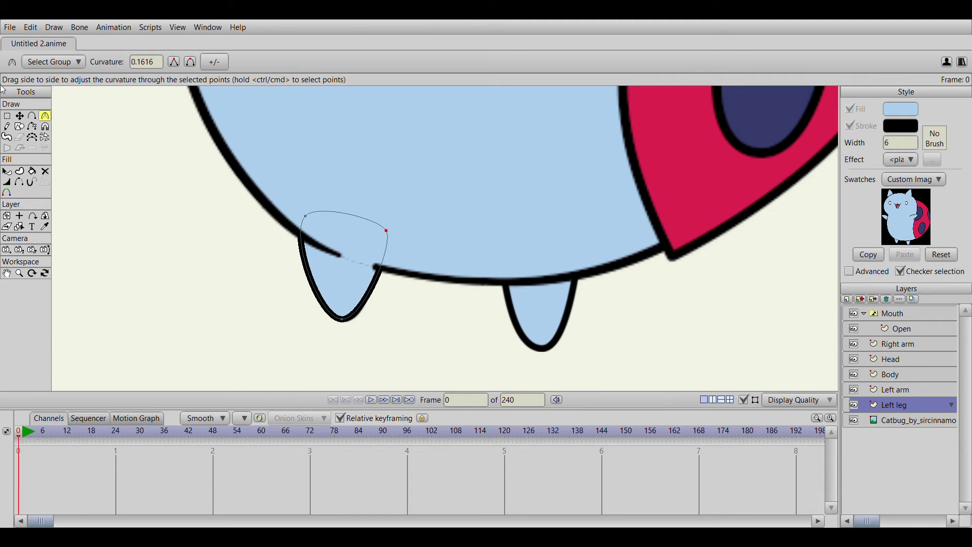
# Copy the whole left leg shape and add a vector layer named Right leg above Left leg
pyautogui.click(7, 116)
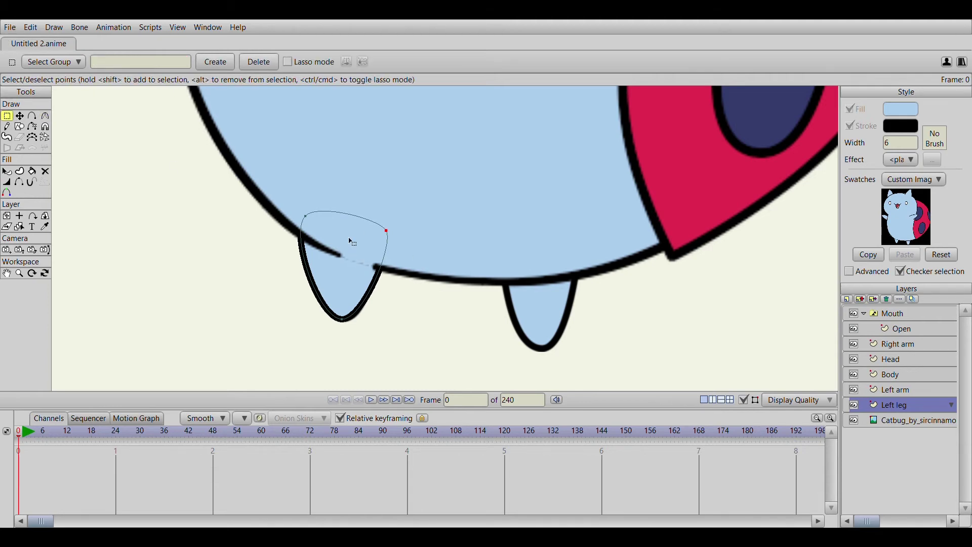
pyautogui.hotkey('ctrl', 'a')
pyautogui.click(847, 299)
pyautogui.click(864, 310)
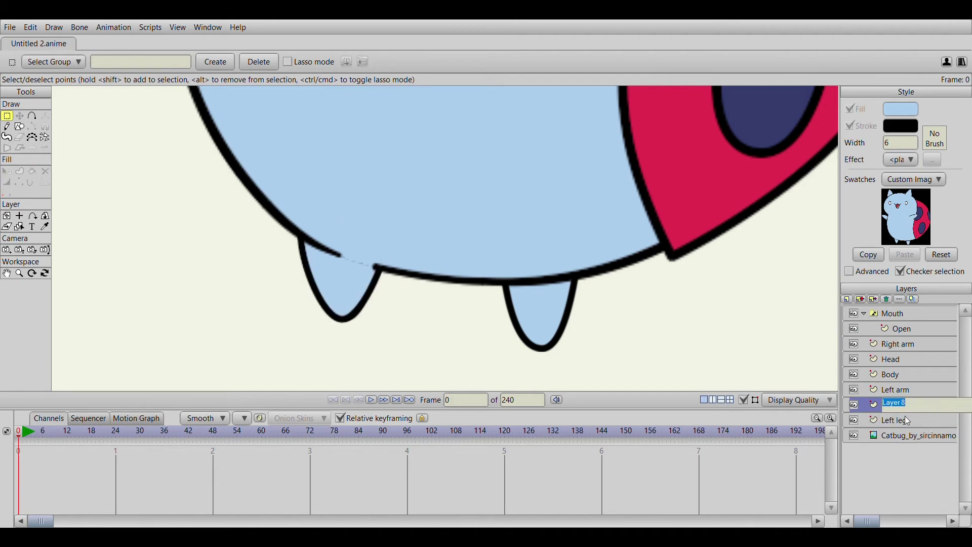
pyautogui.write('Right')
pyautogui.press('Return')
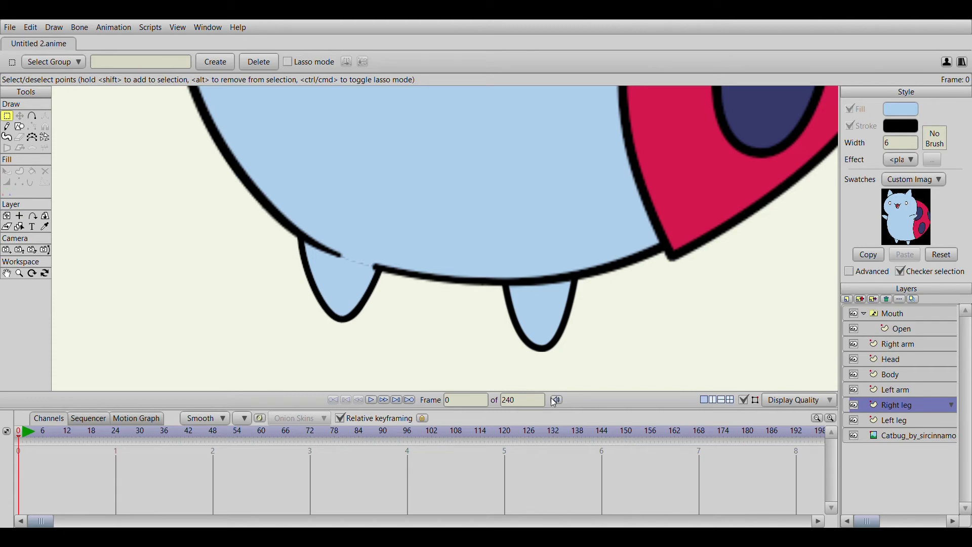
# Paste the leg shape into the Right leg layer, move it over the reference's right leg, and hide the reference image
pyautogui.press('t')
pyautogui.moveTo(363, 236); pyautogui.dragTo(566, 269)
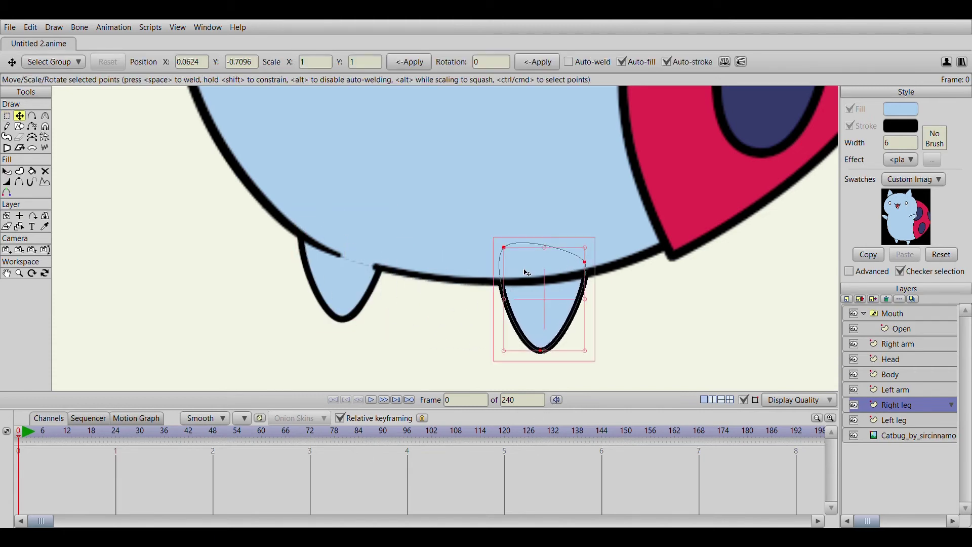
pyautogui.click(558, 244)
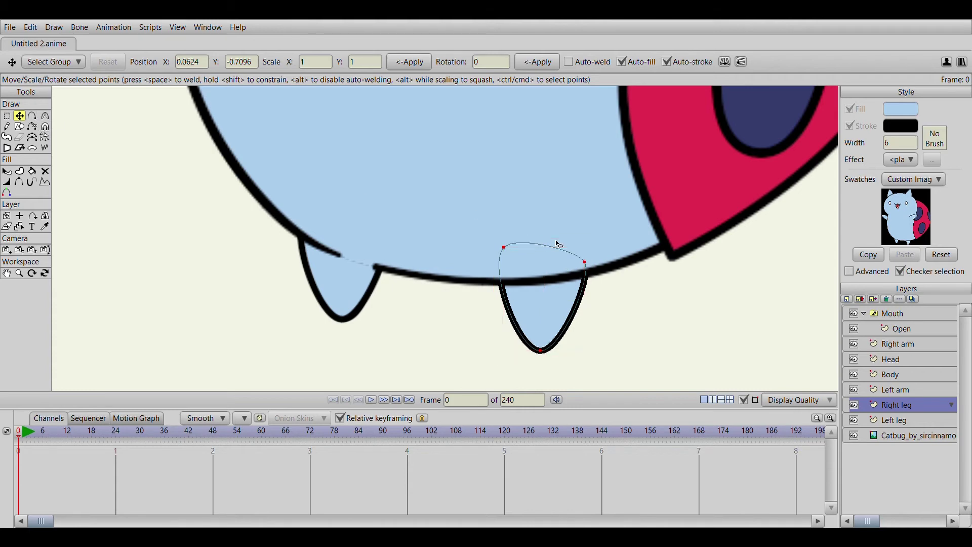
pyautogui.press('w')
pyautogui.scroll(-6, 481, 292)
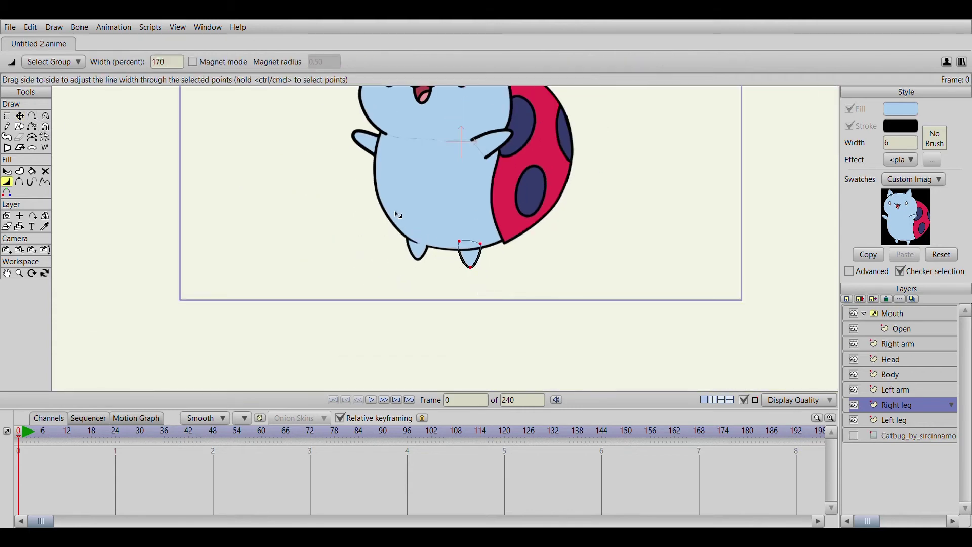
# Taper the head outline at its end point near the left arm to a line width of about 78 percent
pyautogui.moveTo(398, 216); pyautogui.dragTo(419, 334)
pyautogui.scroll(5, 426, 309)
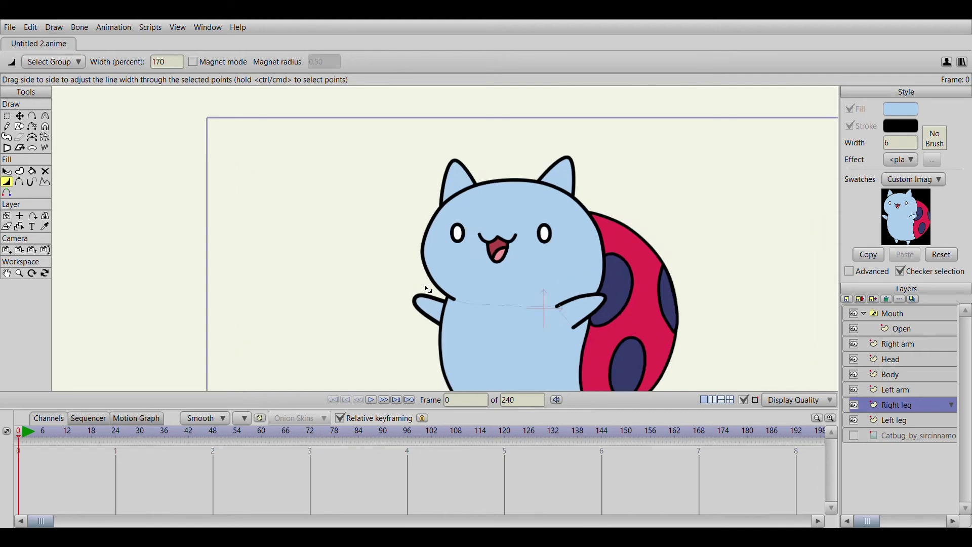
pyautogui.moveTo(289, 243); pyautogui.dragTo(403, 241)
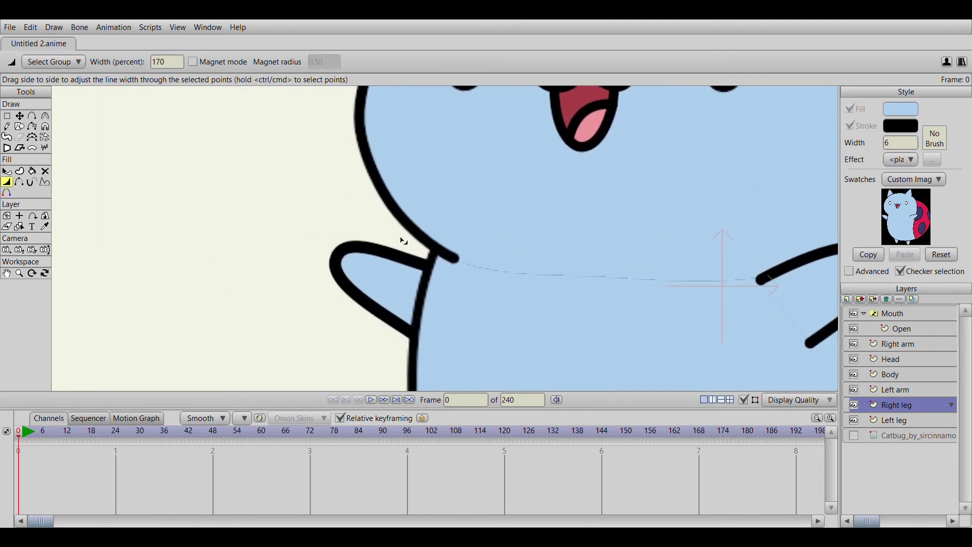
pyautogui.click(898, 359)
pyautogui.click(6, 116)
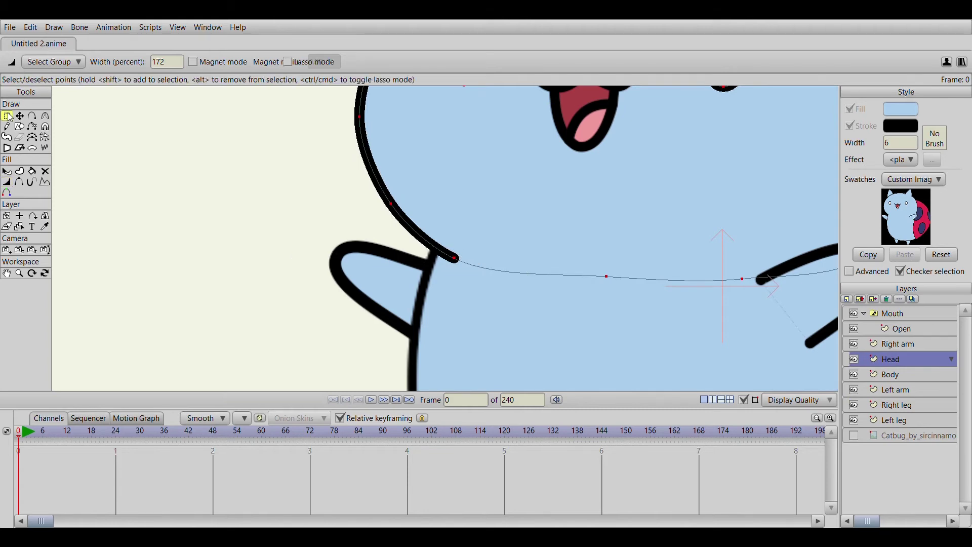
pyautogui.click(11, 182)
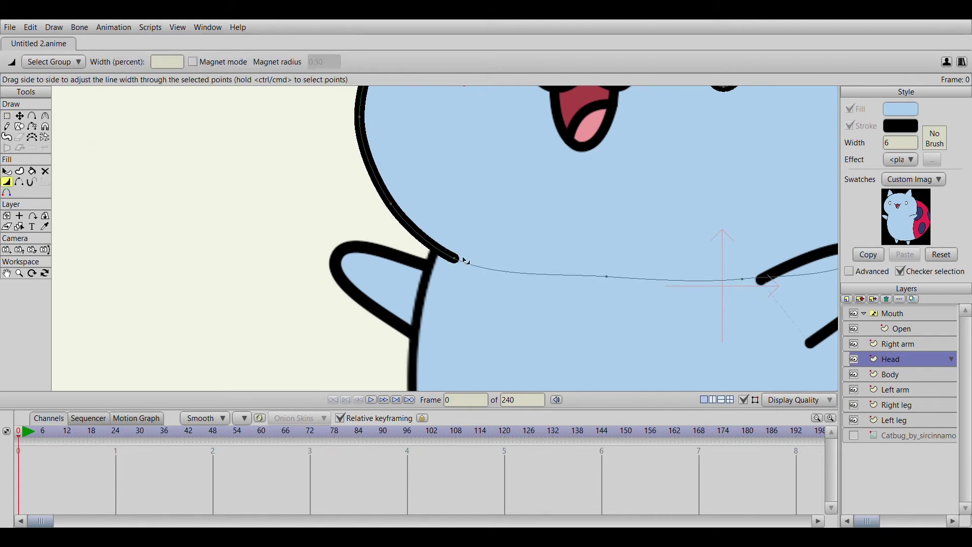
pyautogui.moveTo(460, 263); pyautogui.dragTo(435, 265)
pyautogui.moveTo(610, 253); pyautogui.dragTo(356, 212)
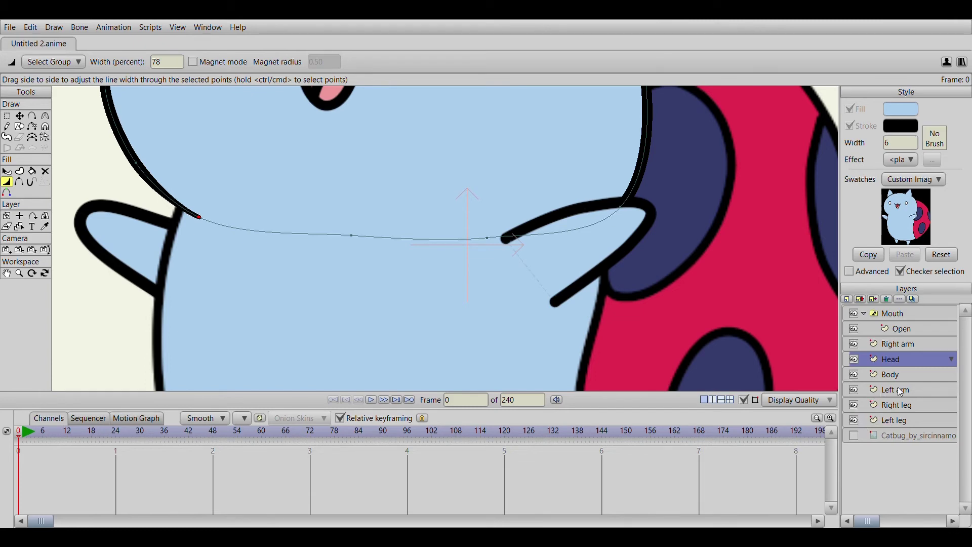
# Thin the right arm's outline to a line width of about 142 percent
pyautogui.click(887, 405)
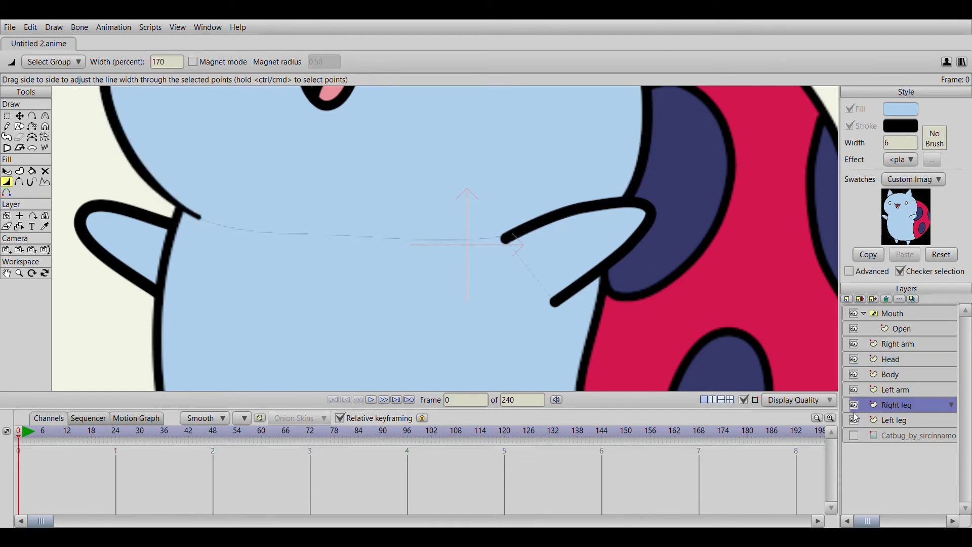
pyautogui.click(904, 391)
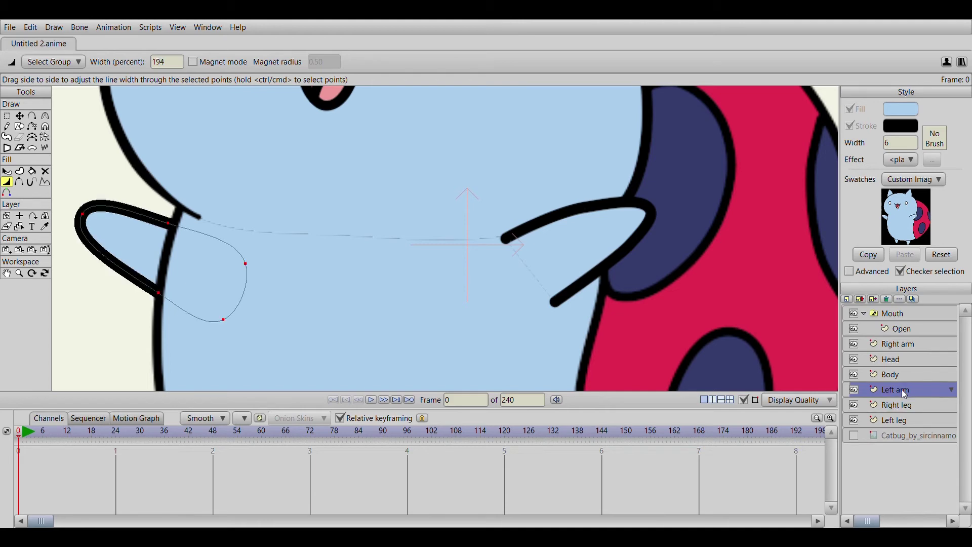
pyautogui.click(903, 346)
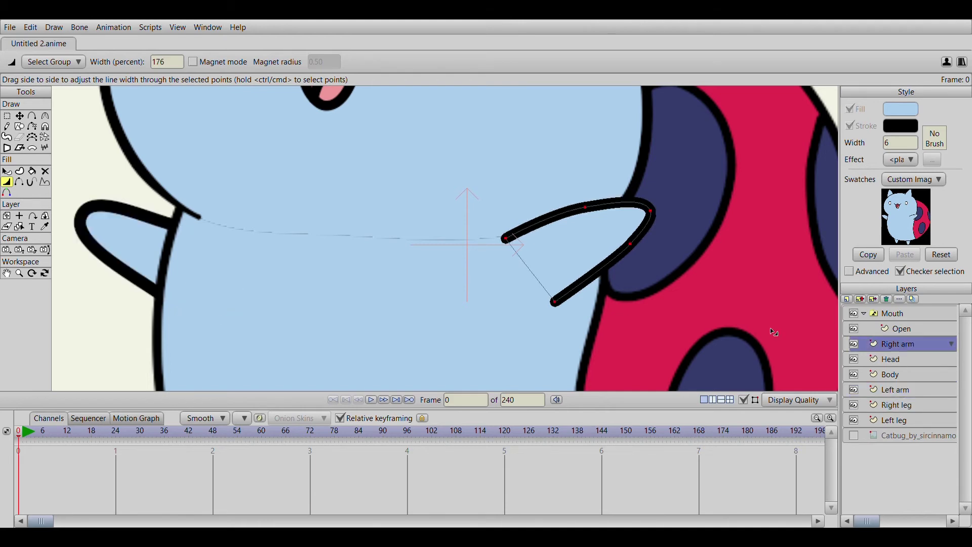
pyautogui.click(7, 116)
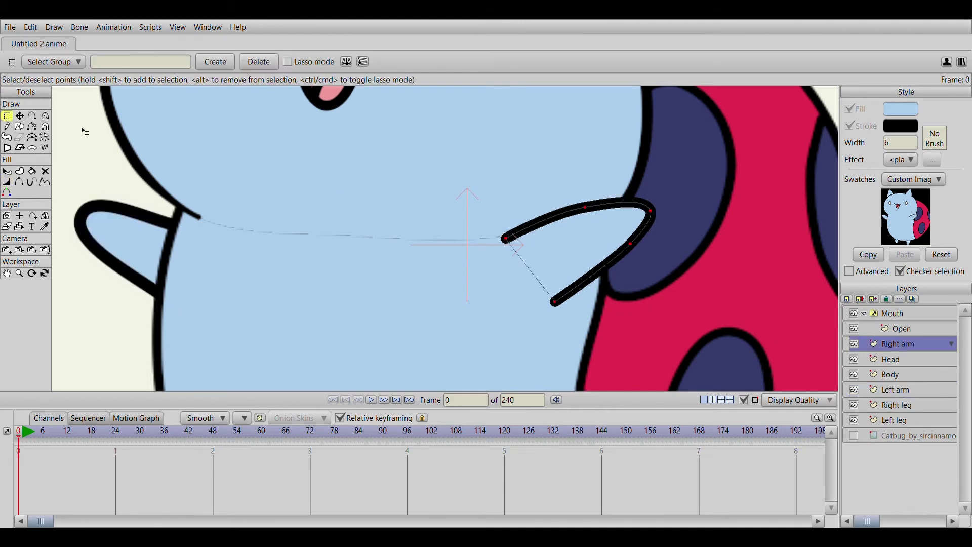
pyautogui.click(7, 182)
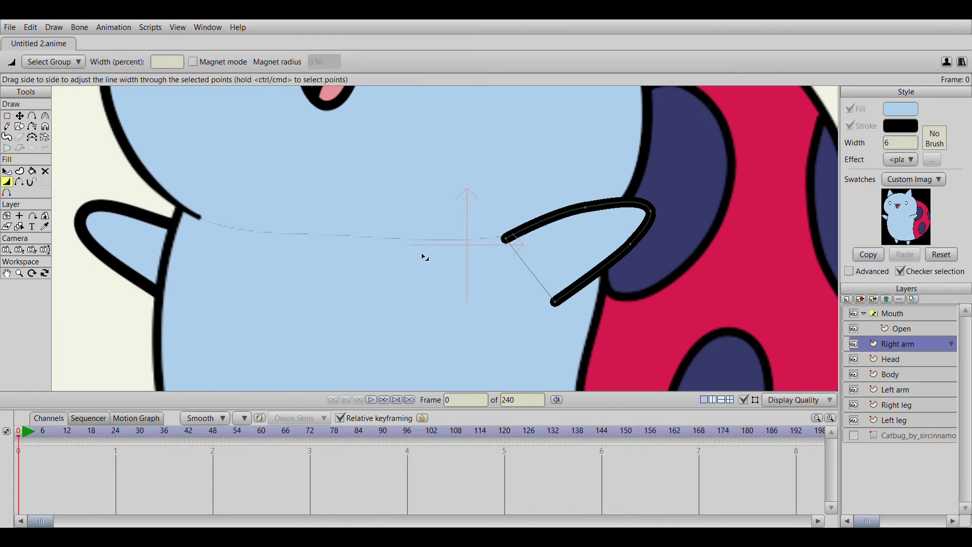
pyautogui.moveTo(509, 243); pyautogui.dragTo(492, 245)
pyautogui.click(555, 303)
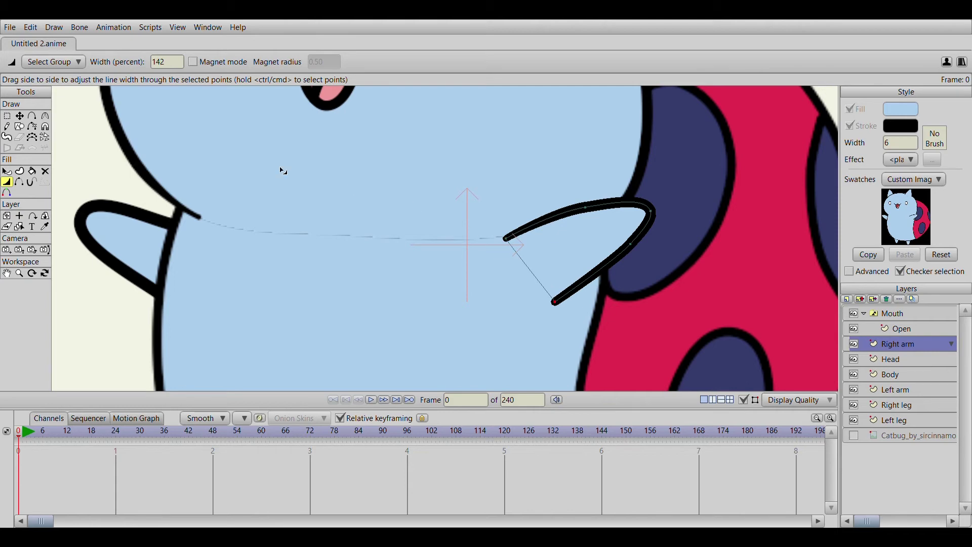
# Show and hide the reference image repeatedly to compare the whole traced character with it
pyautogui.scroll(-4, 298, 241)
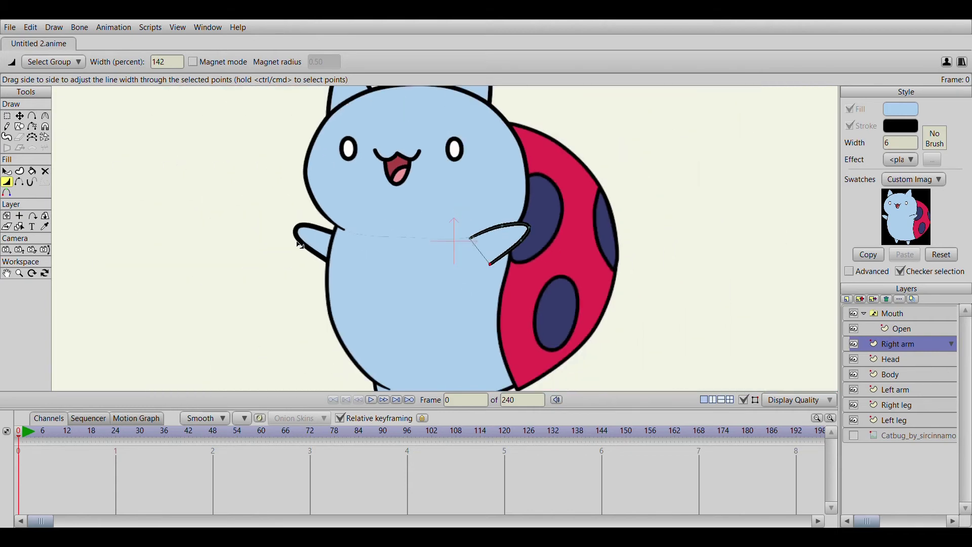
pyautogui.scroll(-1, 302, 248)
pyautogui.scroll(-1, 347, 265)
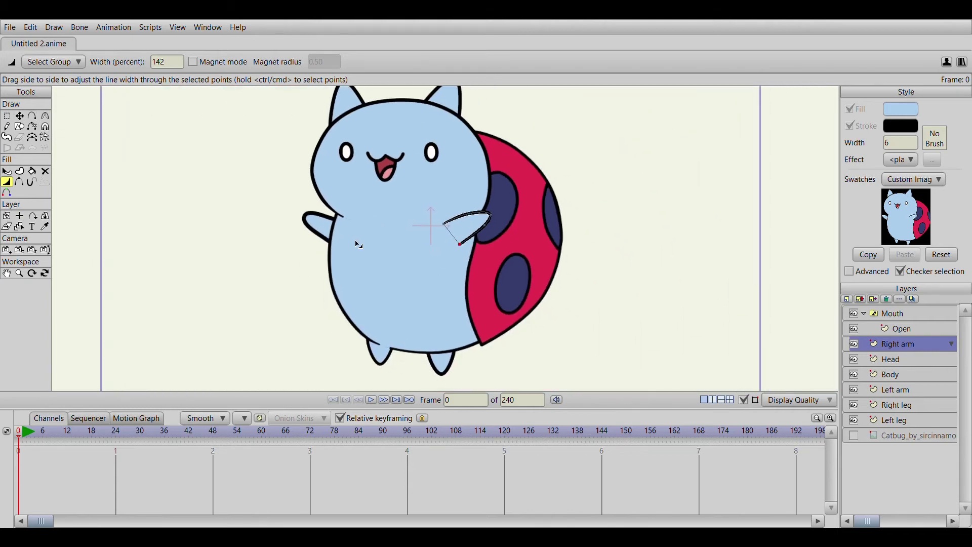
pyautogui.scroll(-1, 408, 288)
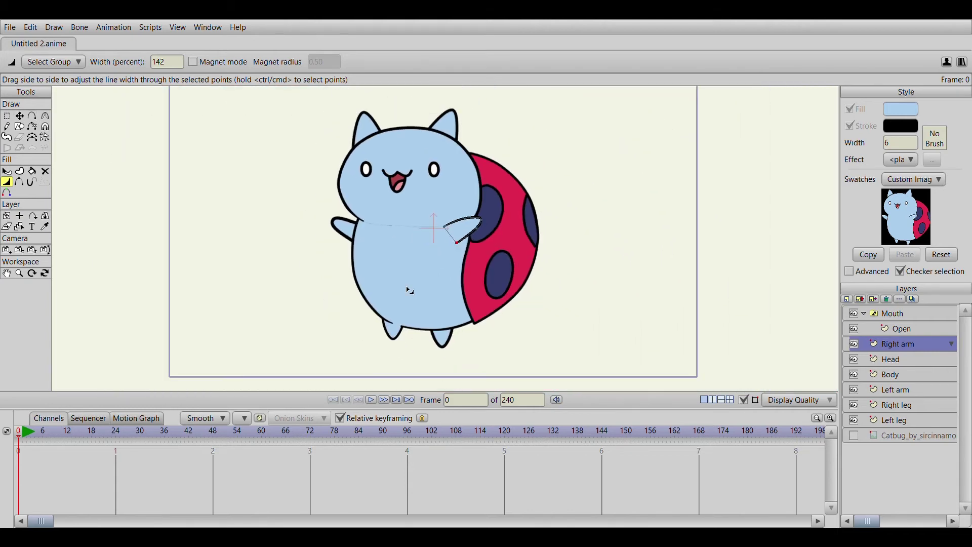
pyautogui.click(855, 436)
pyautogui.click(855, 436)
pyautogui.click(855, 435)
pyautogui.click(854, 435)
pyautogui.click(854, 435)
pyautogui.click(855, 435)
# Thin the left arm's outline and clear the point selection
pyautogui.scroll(4, 251, 188)
pyautogui.moveTo(279, 216); pyautogui.dragTo(542, 318)
pyautogui.scroll(4, 537, 303)
pyautogui.moveTo(585, 349); pyautogui.dragTo(363, 149)
pyautogui.scroll(2, 382, 175)
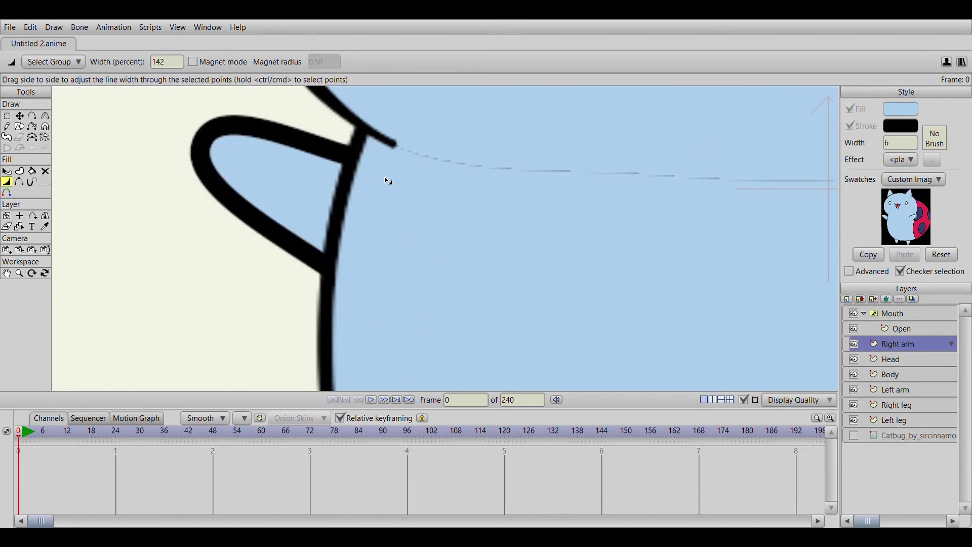
pyautogui.moveTo(359, 197); pyautogui.dragTo(432, 260)
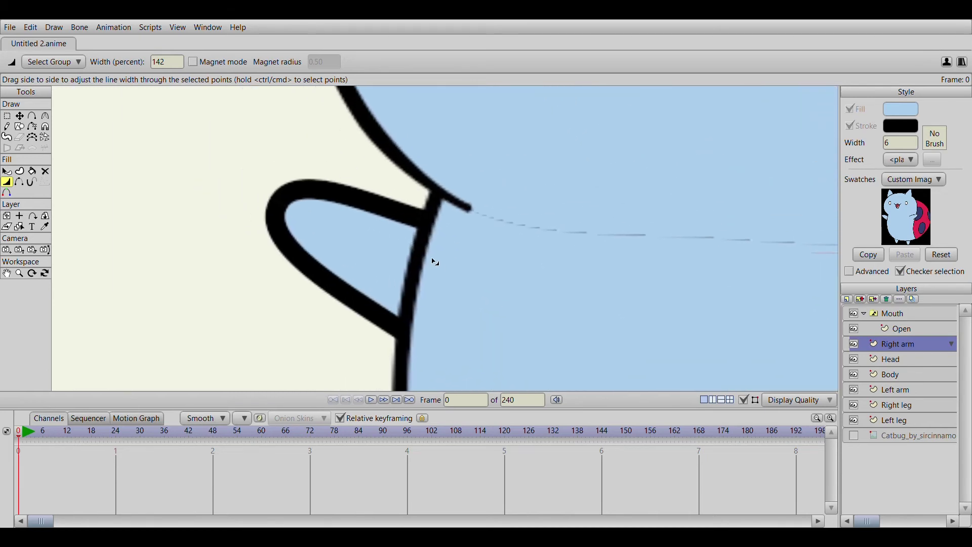
pyautogui.click(906, 393)
pyautogui.click(309, 228)
pyautogui.moveTo(310, 228); pyautogui.dragTo(308, 230)
pyautogui.press('g')
pyautogui.click(126, 142)
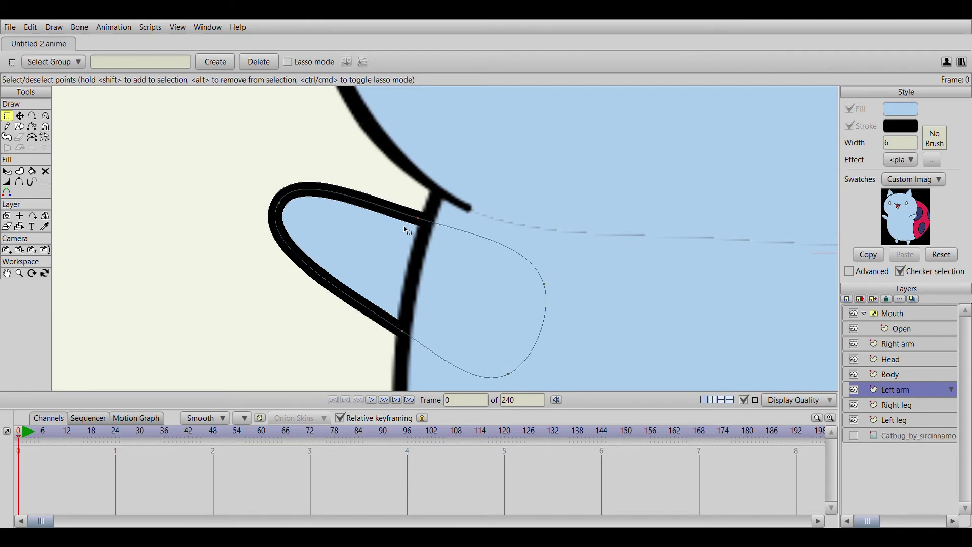
# Add a bone layer named Cat Bug above the Mouth group
pyautogui.scroll(-5, 407, 231)
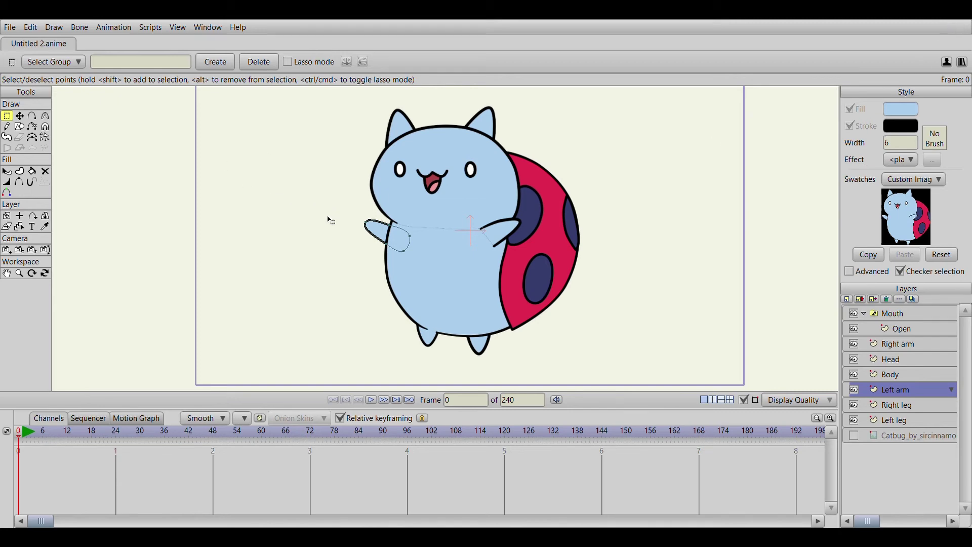
pyautogui.click(901, 316)
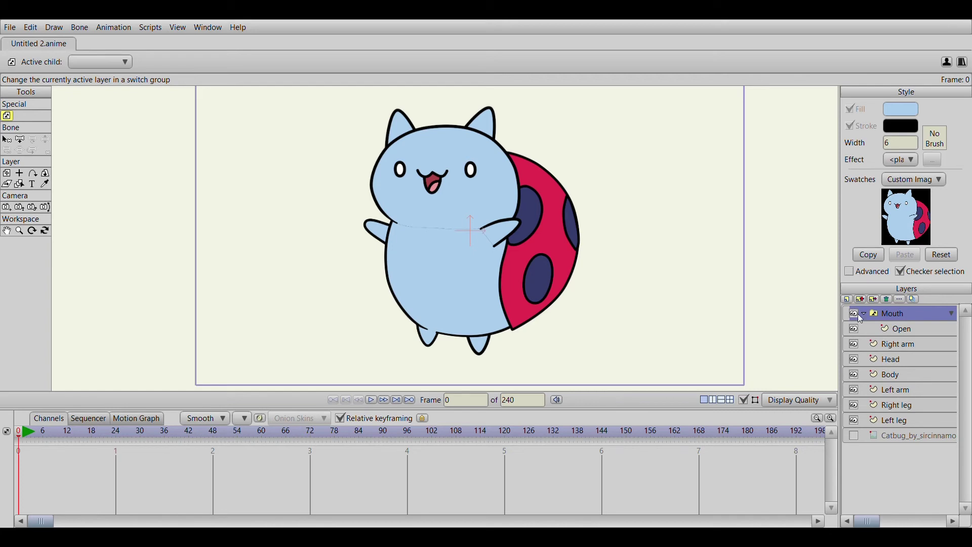
pyautogui.click(879, 363)
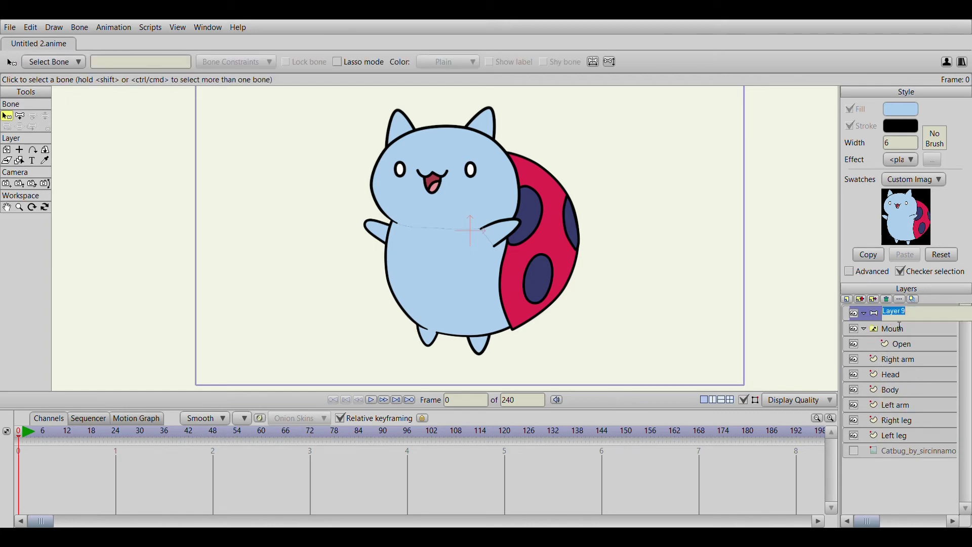
pyautogui.write('C')
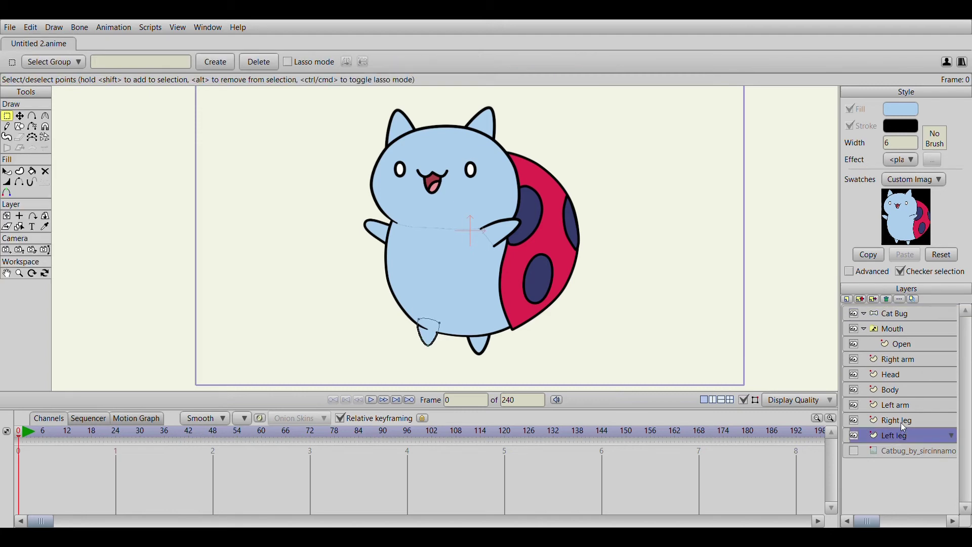
# Move the Mouth group and all arm, head, body and leg layers into the Cat Bug bone layer, and collapse it
pyautogui.keyDown('ctrl'); pyautogui.click(901, 419); pyautogui.keyUp('ctrl')
pyautogui.keyDown('ctrl'); pyautogui.click(903, 405); pyautogui.keyUp('ctrl')
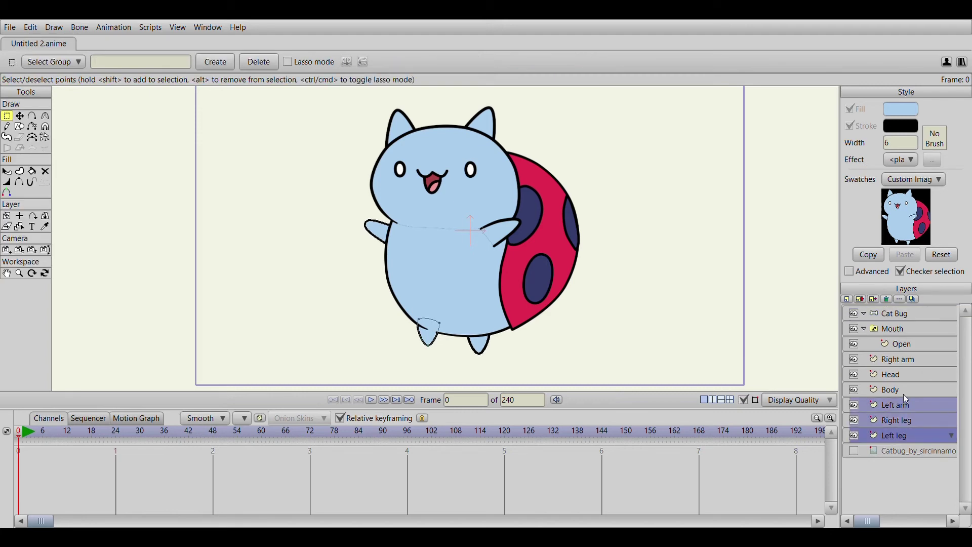
pyautogui.keyDown('ctrl'); pyautogui.click(903, 389); pyautogui.keyUp('ctrl')
pyautogui.keyDown('ctrl'); pyautogui.click(902, 374); pyautogui.keyUp('ctrl')
pyautogui.keyDown('ctrl'); pyautogui.click(902, 359); pyautogui.keyUp('ctrl')
pyautogui.keyDown('ctrl'); pyautogui.click(901, 345); pyautogui.keyUp('ctrl')
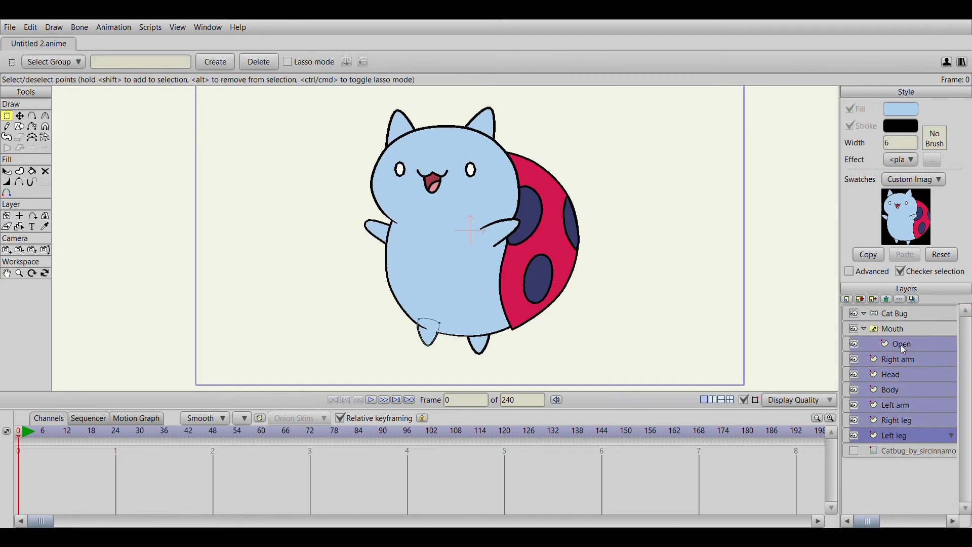
pyautogui.keyDown('ctrl'); pyautogui.click(903, 329); pyautogui.keyUp('ctrl')
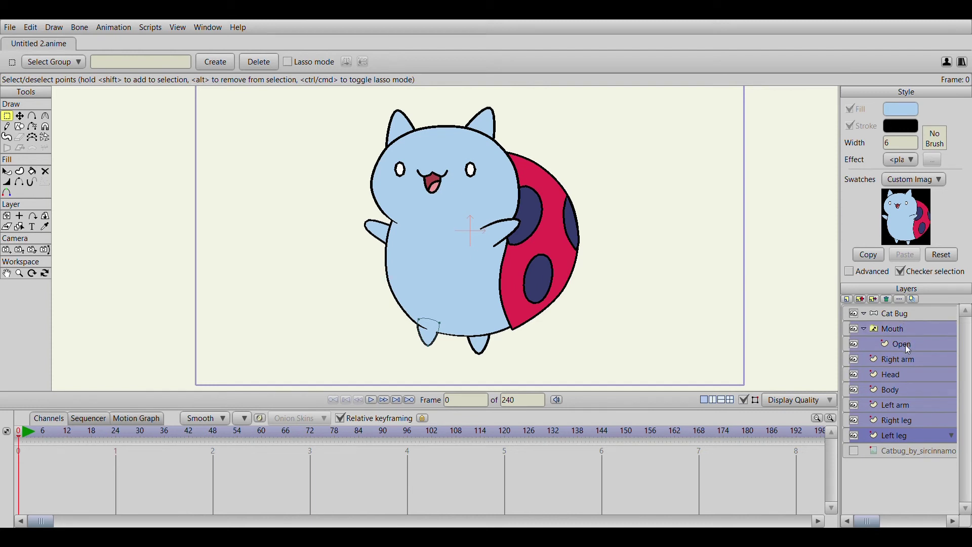
pyautogui.moveTo(906, 328); pyautogui.dragTo(904, 316)
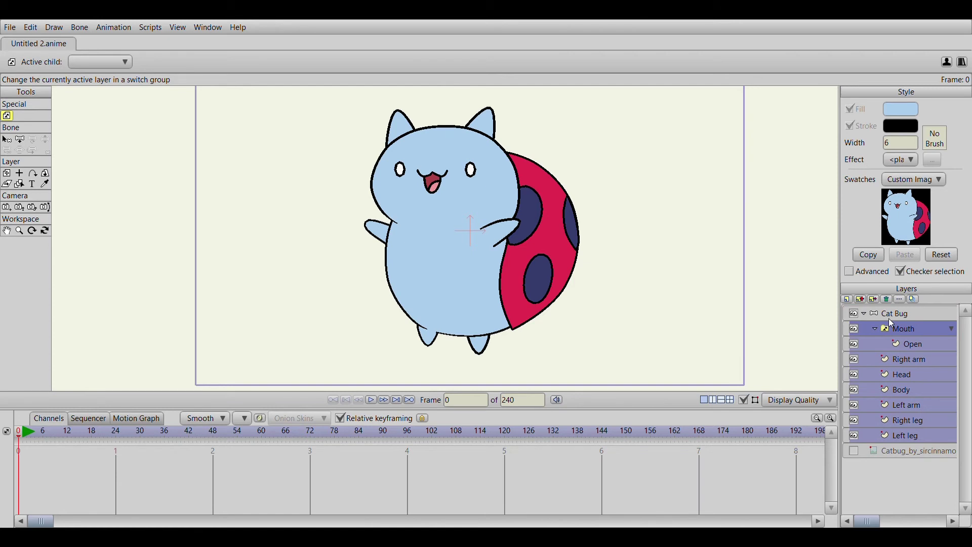
pyautogui.click(864, 314)
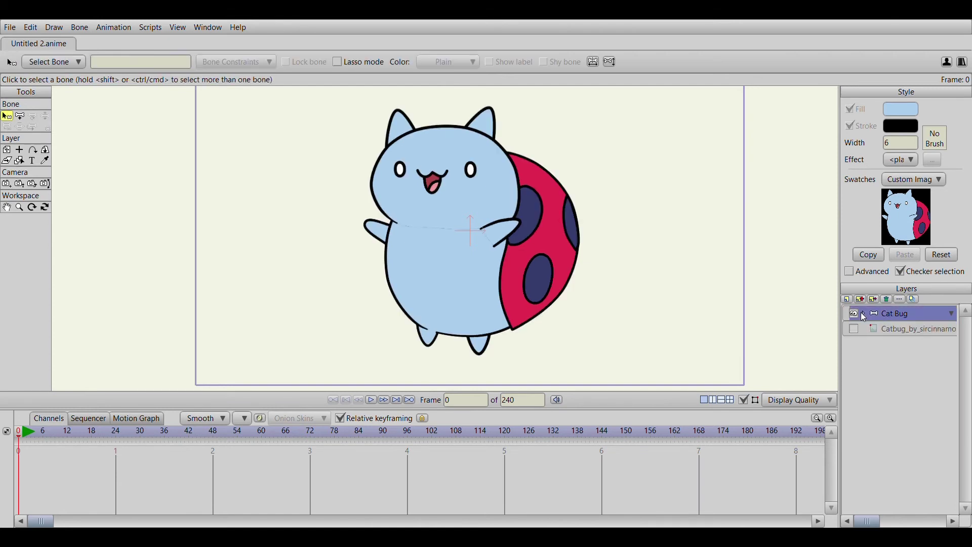
# Show the reference image and switch the Cat Bug group's visibility on and off to compare the tracing with the original
pyautogui.click(854, 314)
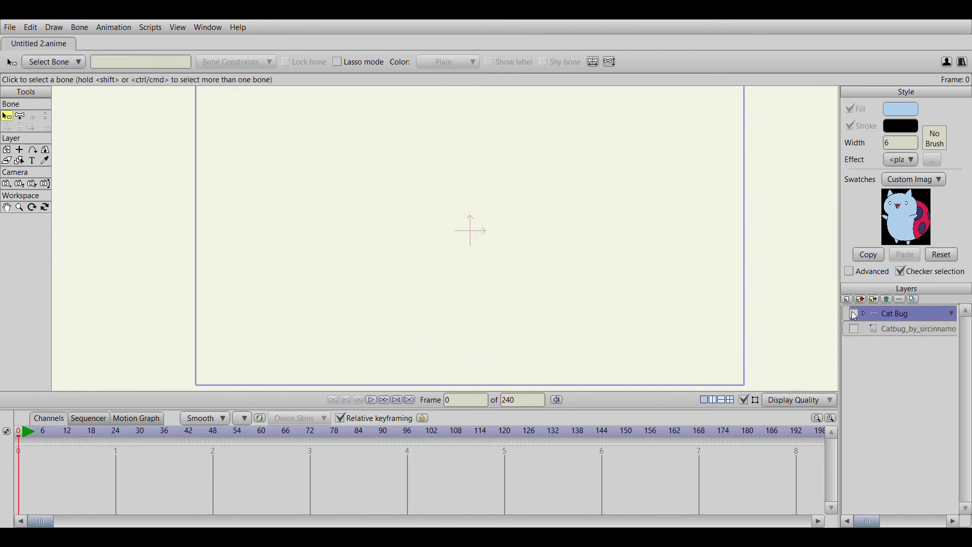
pyautogui.click(854, 329)
pyautogui.click(856, 315)
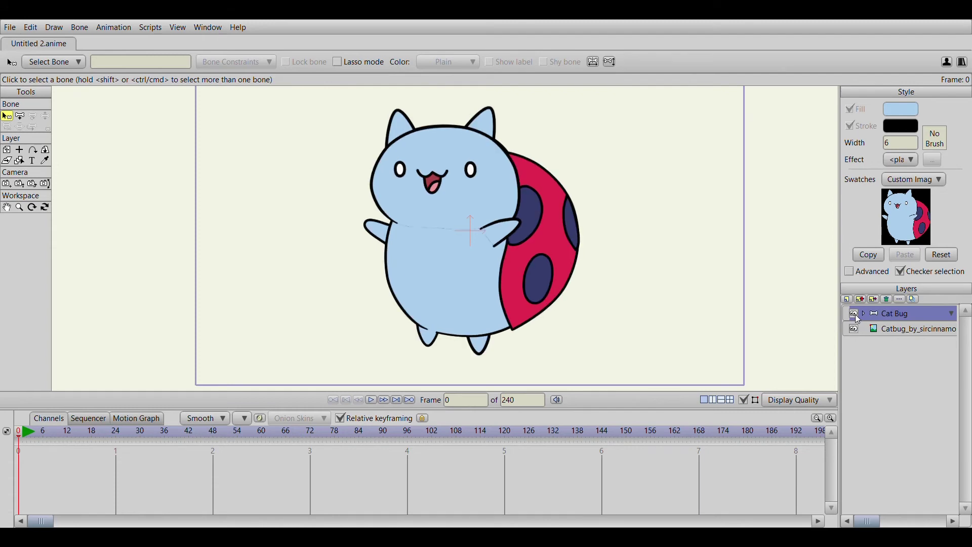
pyautogui.click(856, 314)
pyautogui.click(856, 313)
pyautogui.click(856, 314)
pyautogui.click(856, 314)
pyautogui.click(856, 313)
pyautogui.click(855, 314)
pyautogui.click(856, 314)
pyautogui.click(855, 314)
pyautogui.click(856, 314)
pyautogui.click(855, 314)
pyautogui.click(856, 313)
pyautogui.click(856, 313)
pyautogui.click(855, 312)
pyautogui.click(854, 313)
pyautogui.click(855, 313)
pyautogui.click(854, 312)
pyautogui.click(854, 313)
pyautogui.click(854, 313)
pyautogui.click(854, 314)
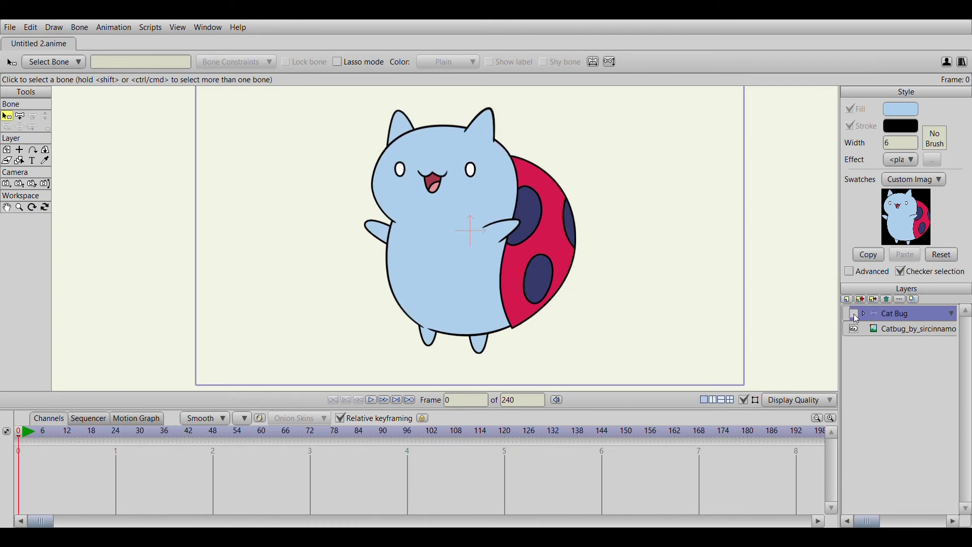
pyautogui.click(854, 314)
pyautogui.click(854, 314)
pyautogui.click(853, 314)
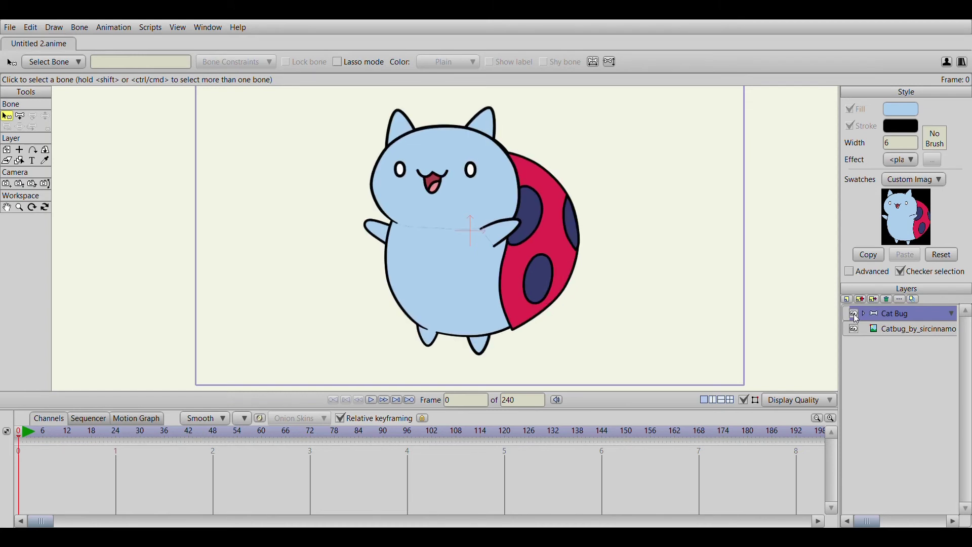
pyautogui.click(854, 313)
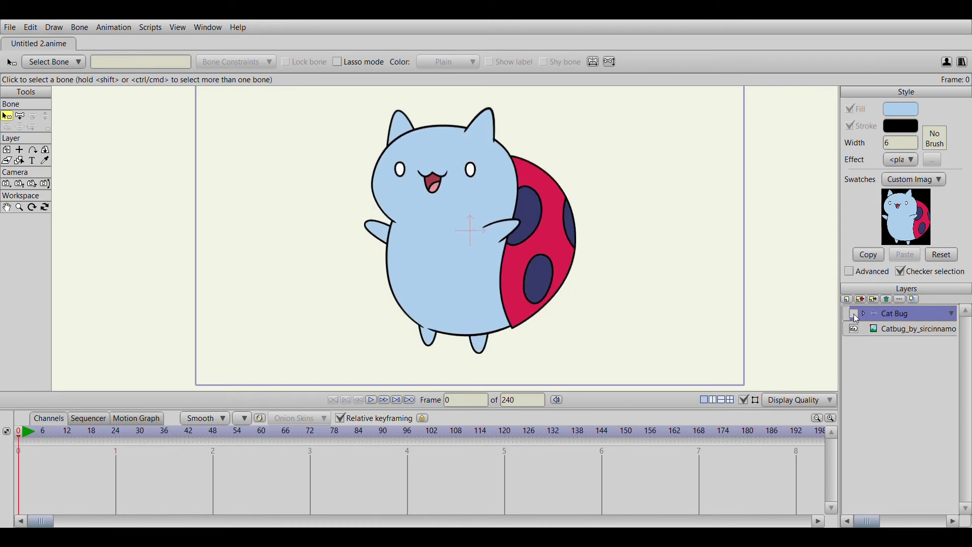
pyautogui.click(854, 314)
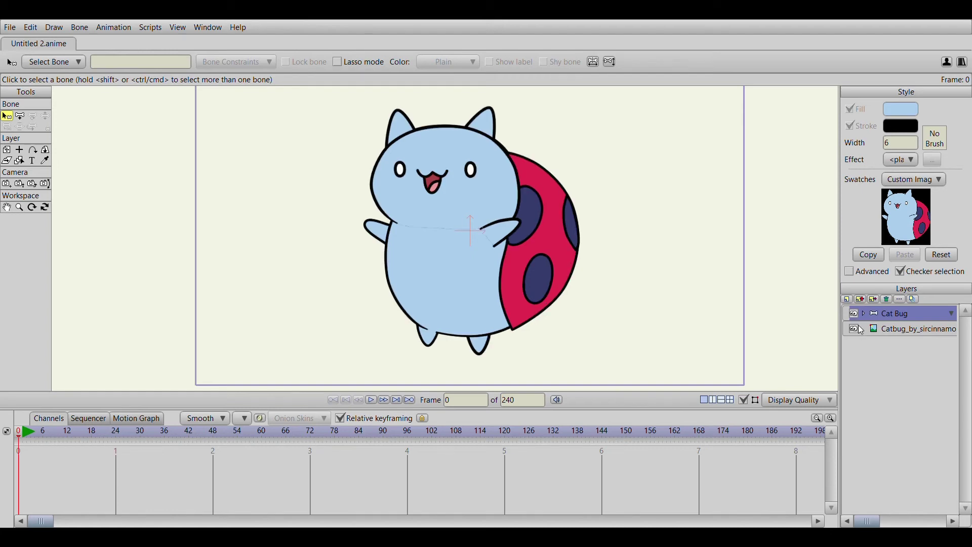
# Taper the right arm outline's two end points, the lower one to 36 percent line width and the upper one to 50 percent
pyautogui.click(864, 313)
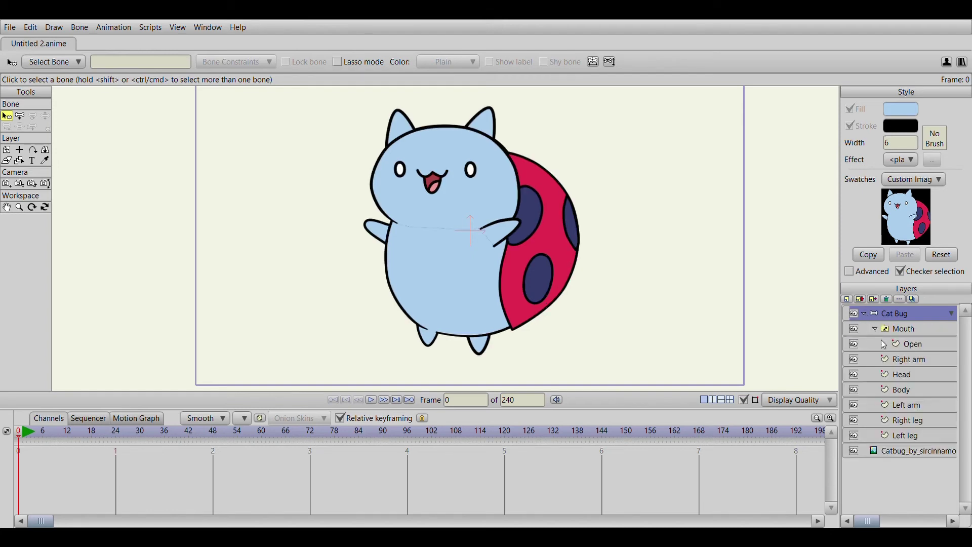
pyautogui.click(904, 361)
pyautogui.scroll(5, 558, 239)
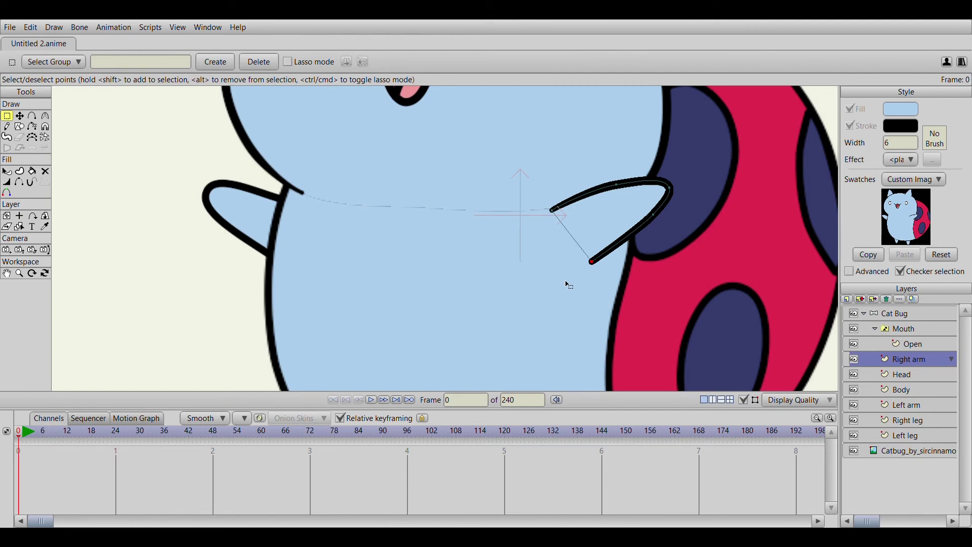
pyautogui.moveTo(624, 248); pyautogui.dragTo(481, 247)
pyautogui.scroll(3, 515, 266)
pyautogui.click(6, 182)
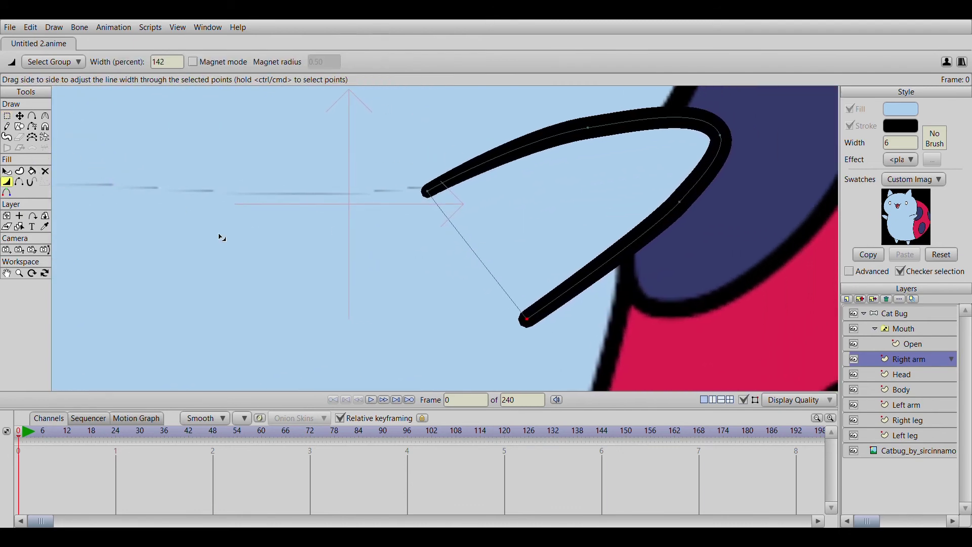
pyautogui.moveTo(522, 321); pyautogui.dragTo(499, 316)
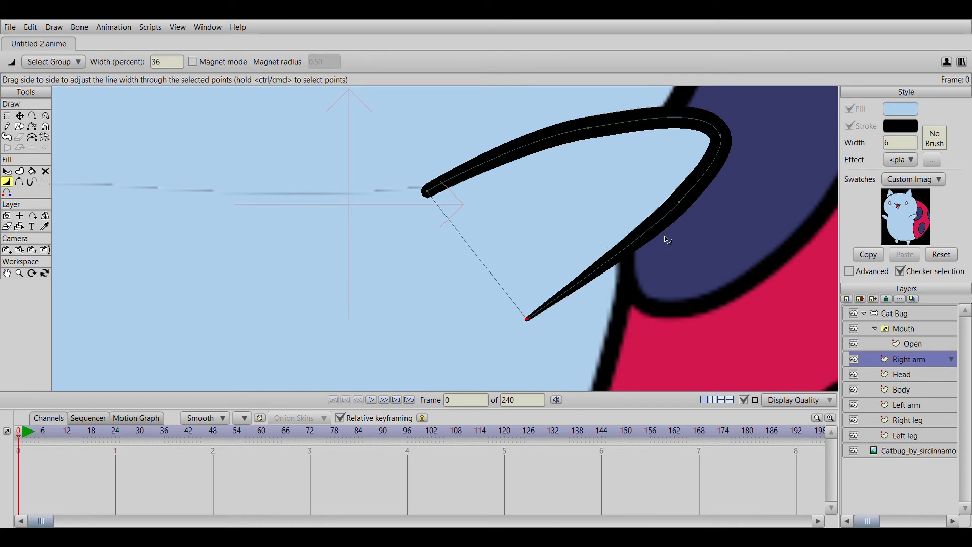
pyautogui.moveTo(428, 192); pyautogui.dragTo(414, 202)
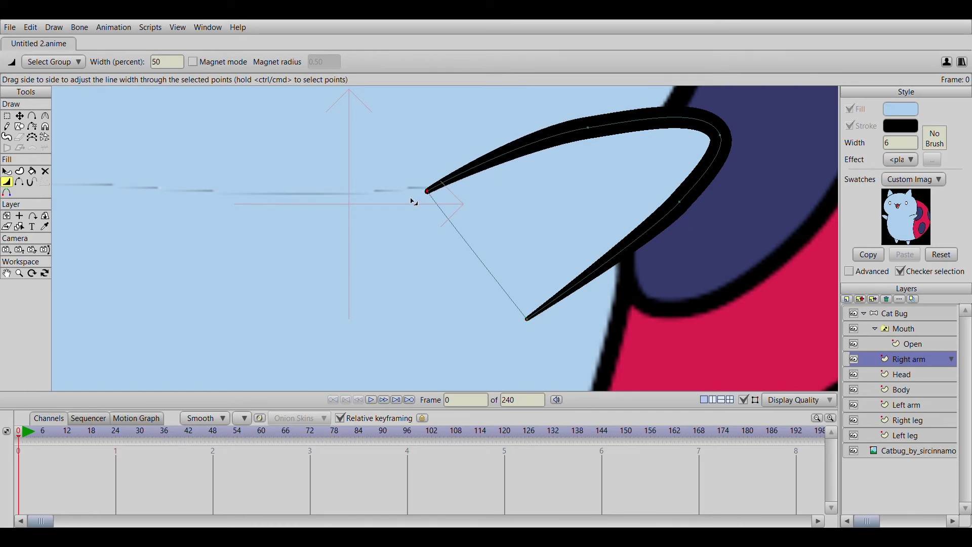
# Move the right arm's two middle points closer to its tapered ends, the lower one to about X 0.2114, Y -0.0625
pyautogui.click(20, 116)
pyautogui.moveTo(592, 136)
pyautogui.mouseDown()
pyautogui.moveTo(486, 163)
pyautogui.moveTo(502, 160)
pyautogui.moveTo(501, 169)
pyautogui.moveTo(503, 157)
pyautogui.mouseUp()
pyautogui.moveTo(688, 207); pyautogui.dragTo(592, 279)
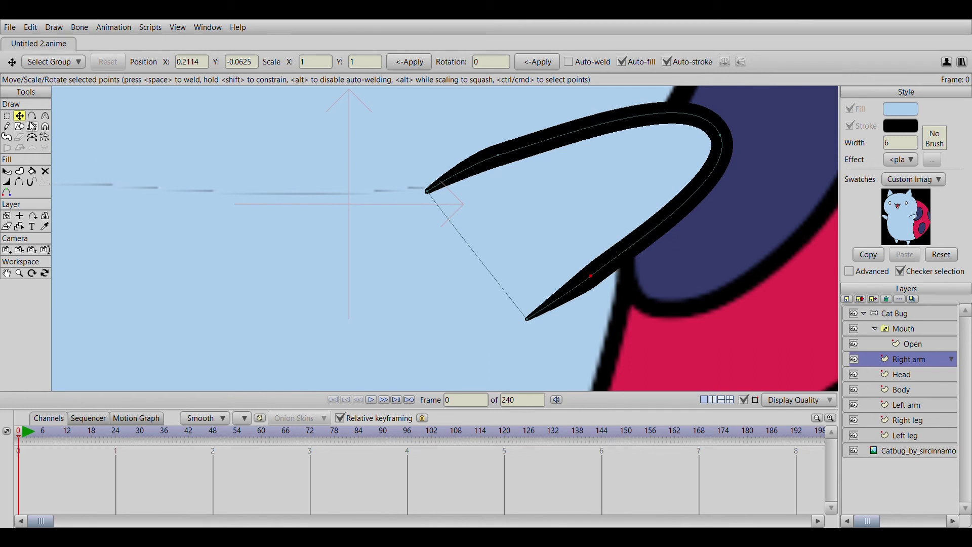
# Adjust the line width at the right arm's moved points, the upper one to 138 percent and the lower one to 144 percent
pyautogui.press('w')
pyautogui.moveTo(477, 156); pyautogui.dragTo(466, 162)
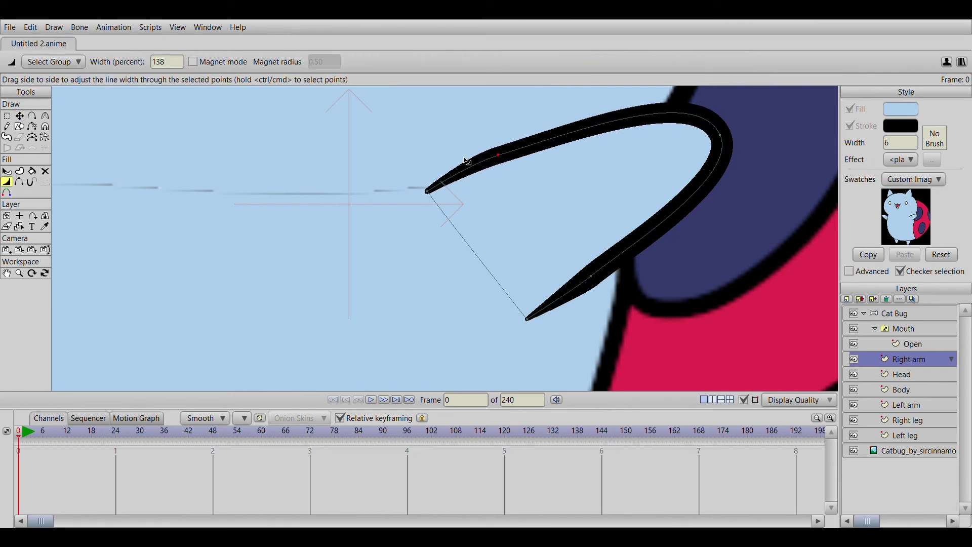
pyautogui.moveTo(590, 278)
pyautogui.mouseDown()
pyautogui.moveTo(582, 278)
pyautogui.moveTo(594, 276)
pyautogui.mouseUp()
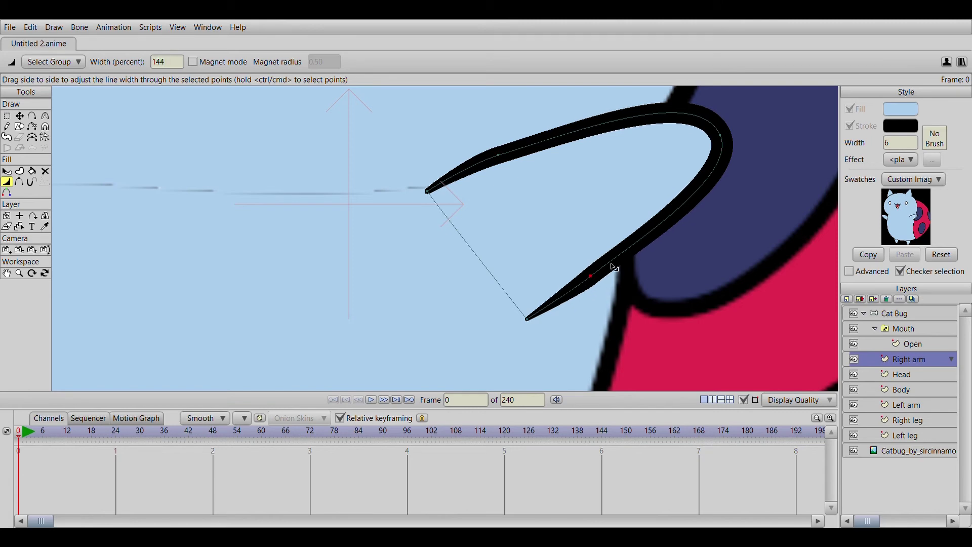
# Set the line width at the right arm's outermost tip point to 142 percent
pyautogui.moveTo(707, 150); pyautogui.dragTo(699, 152)
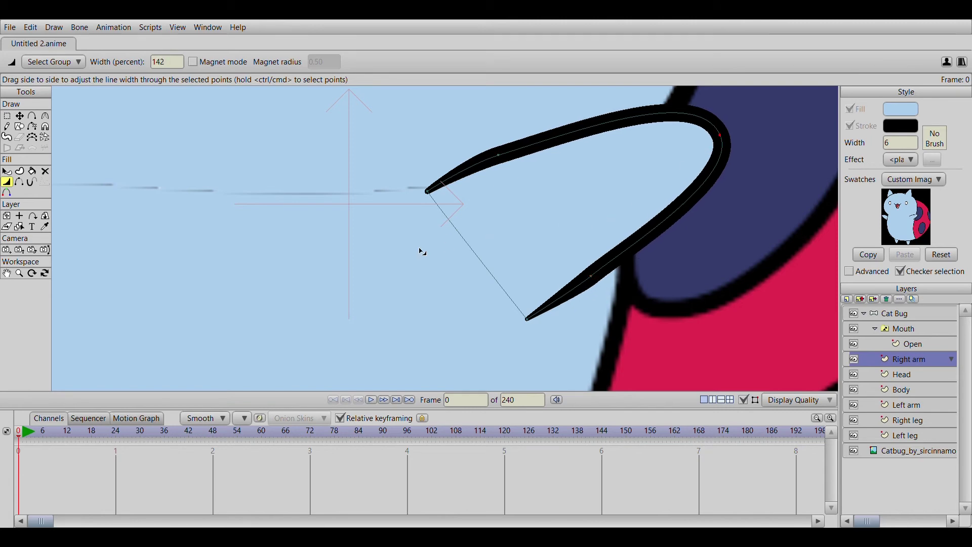
pyautogui.scroll(-5, 486, 260)
pyautogui.scroll(3, 491, 252)
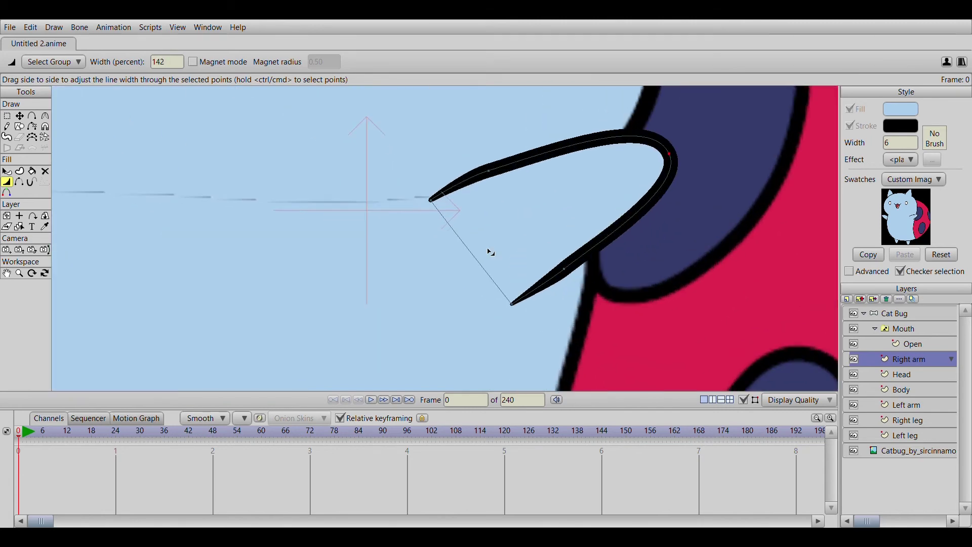
pyautogui.scroll(-5, 381, 210)
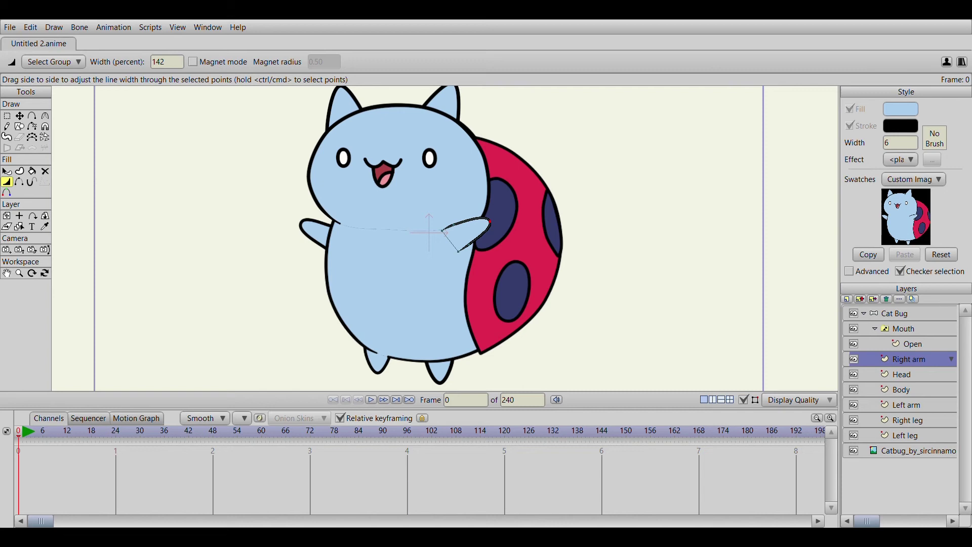
# Move the entire right arm shape off the body to about X 1.9321, Y 0.1658, outside the canvas frame
pyautogui.click(897, 313)
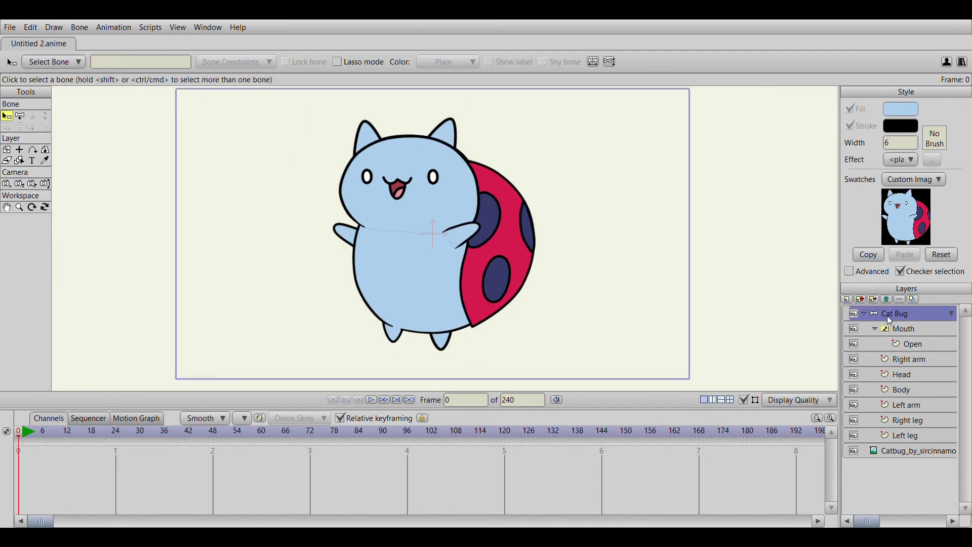
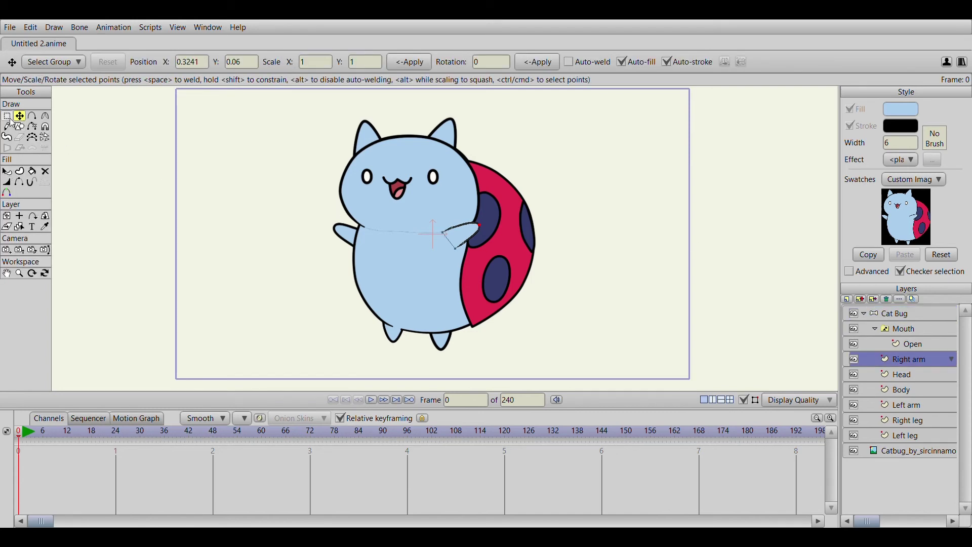
pyautogui.click(8, 117)
pyautogui.moveTo(383, 205); pyautogui.dragTo(523, 275)
pyautogui.click(20, 117)
pyautogui.moveTo(465, 238); pyautogui.dragTo(716, 212)
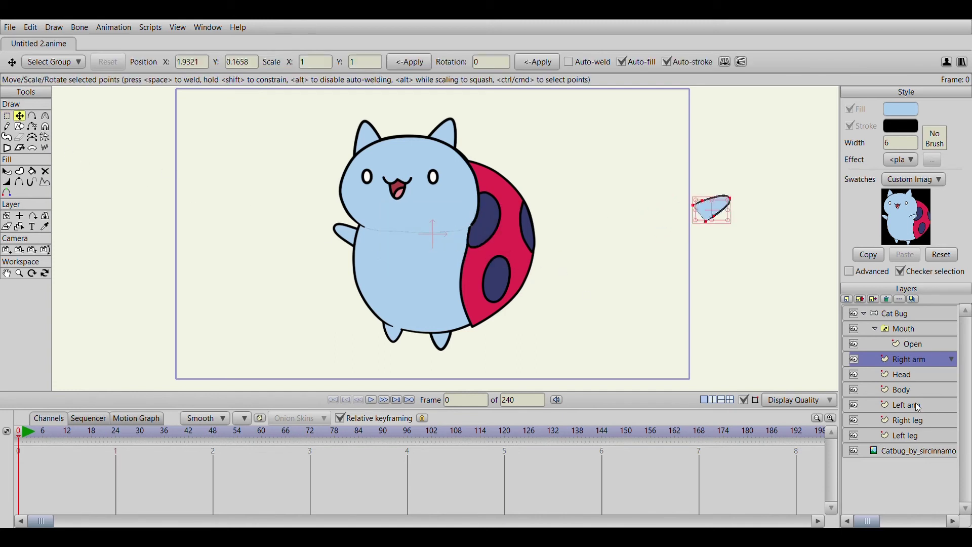
# Move the entire left arm shape outside the canvas frame to about X -1.9697, Y 0.3438, and hide the Catbug reference image
pyautogui.click(918, 405)
pyautogui.click(10, 117)
pyautogui.moveTo(282, 163); pyautogui.dragTo(478, 315)
pyautogui.click(20, 116)
pyautogui.moveTo(228, 223); pyautogui.dragTo(32, 169)
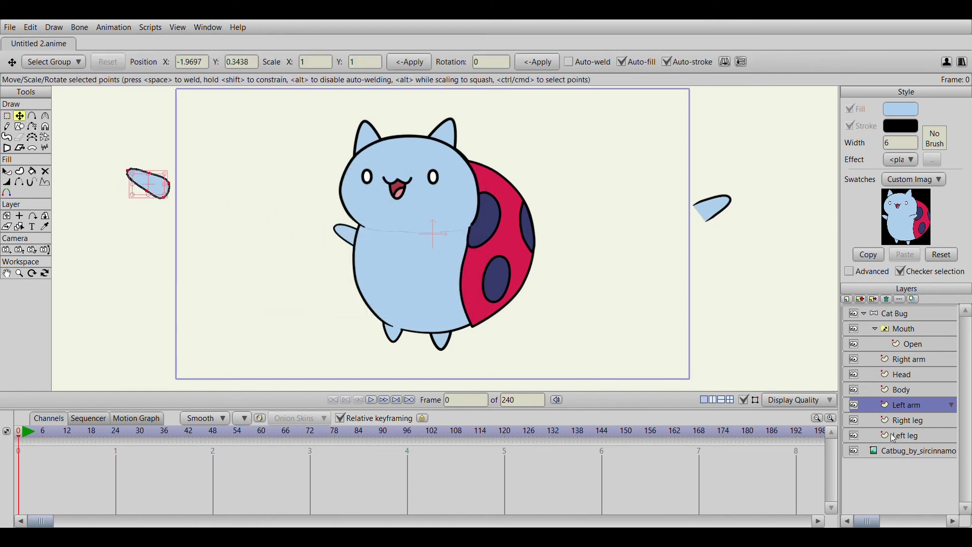
pyautogui.click(854, 451)
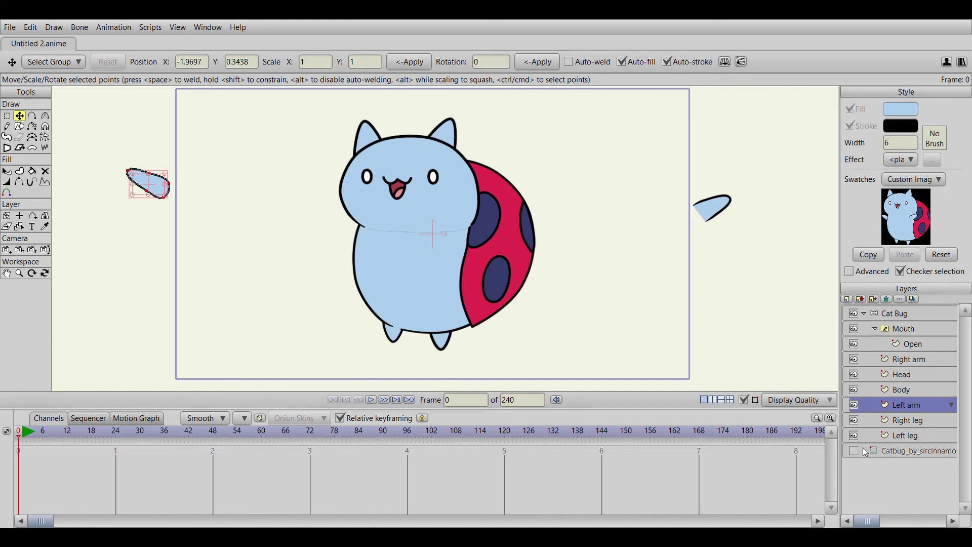
# Move the right leg and left leg shapes apart below the canvas frame, the left leg to about X -0.8210, Y -1.4289
pyautogui.click(885, 420)
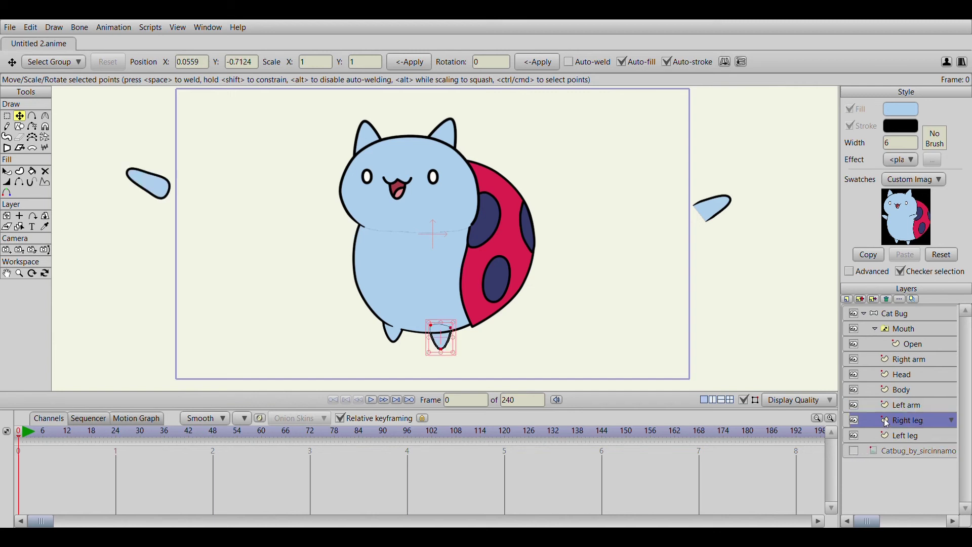
pyautogui.moveTo(507, 331); pyautogui.dragTo(609, 334)
pyautogui.click(927, 437)
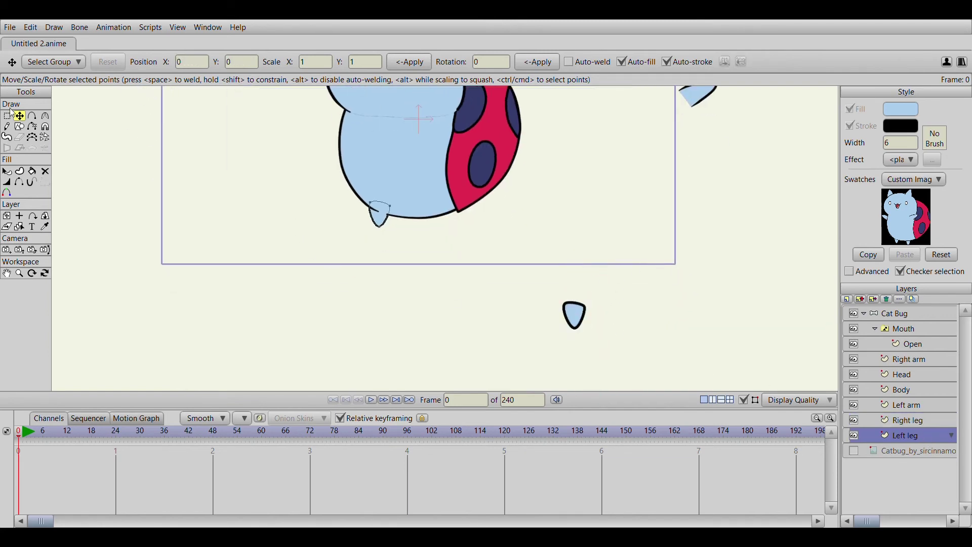
pyautogui.click(379, 213)
pyautogui.moveTo(403, 211); pyautogui.dragTo(355, 310)
pyautogui.moveTo(498, 131); pyautogui.dragTo(509, 260)
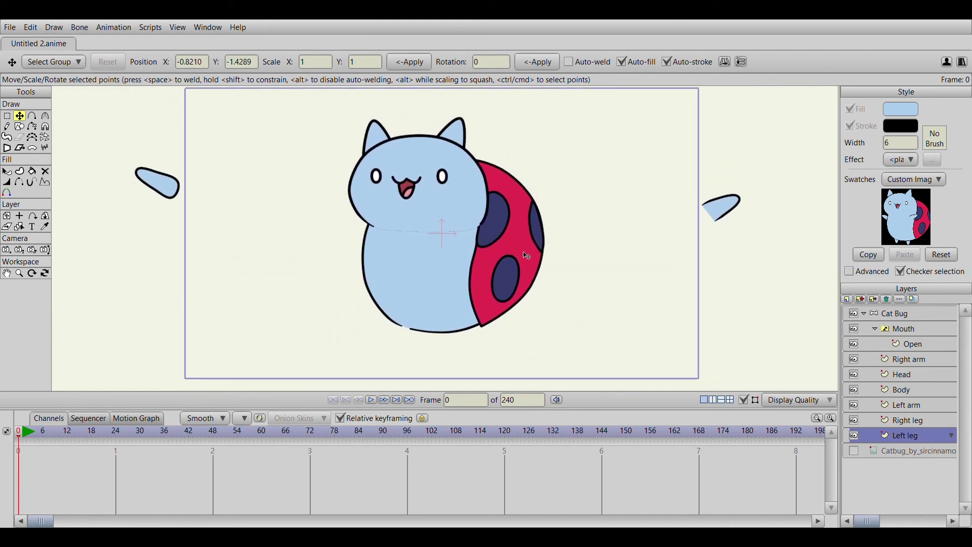
# Add two chained bones in the Cat Bug layer, one from the body's base to the neck and one up to the forehead
pyautogui.click(896, 315)
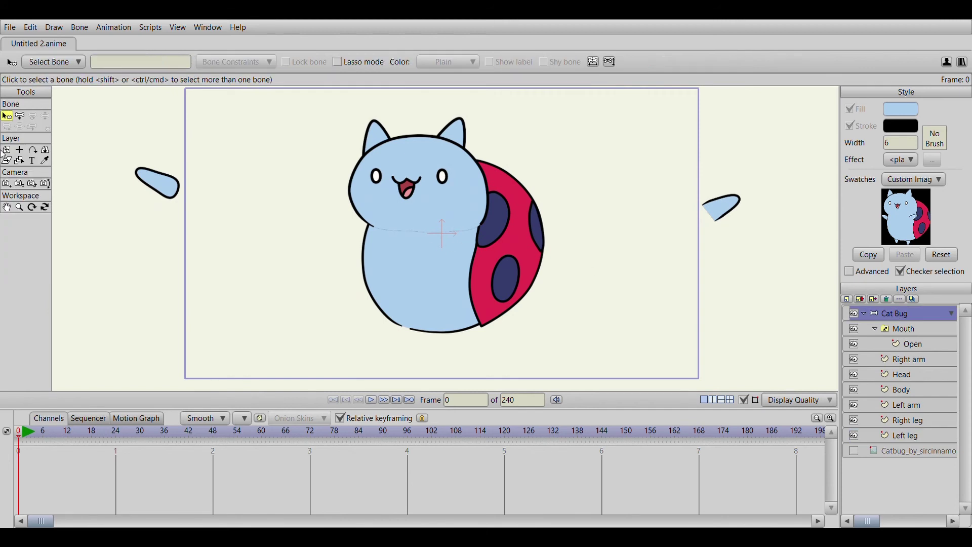
pyautogui.click(20, 116)
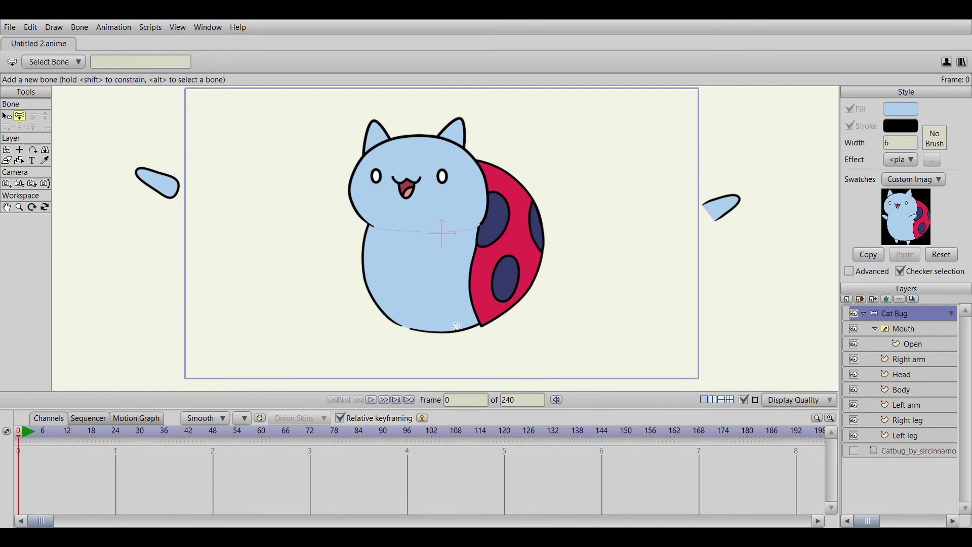
pyautogui.moveTo(454, 320)
pyautogui.mouseDown()
pyautogui.moveTo(428, 163)
pyautogui.moveTo(414, 150)
pyautogui.mouseUp()
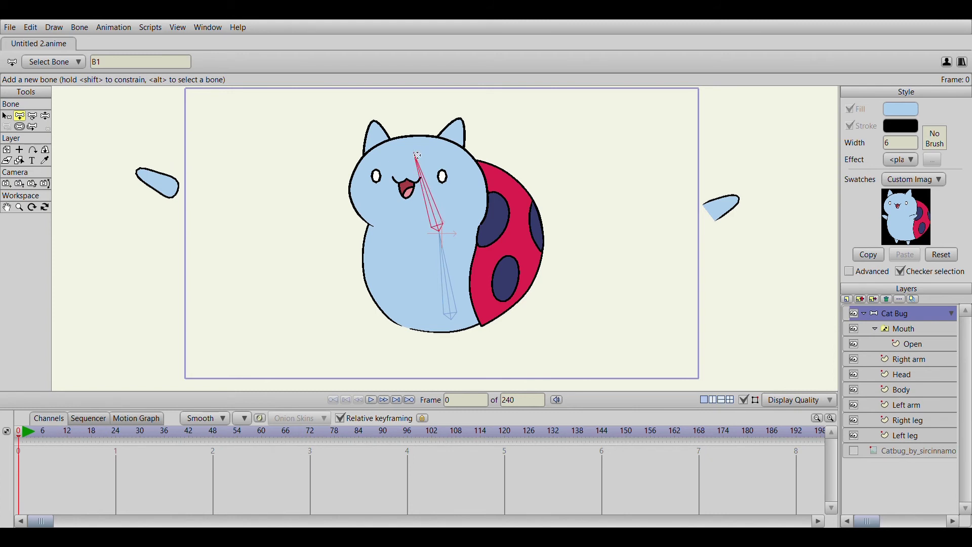
# Move both ears above the canvas frame, the right one to about X 0.4418, Y 1.1997 and the left one to X -0.8954, Y 1.2088
pyautogui.moveTo(452, 155); pyautogui.dragTo(450, 230)
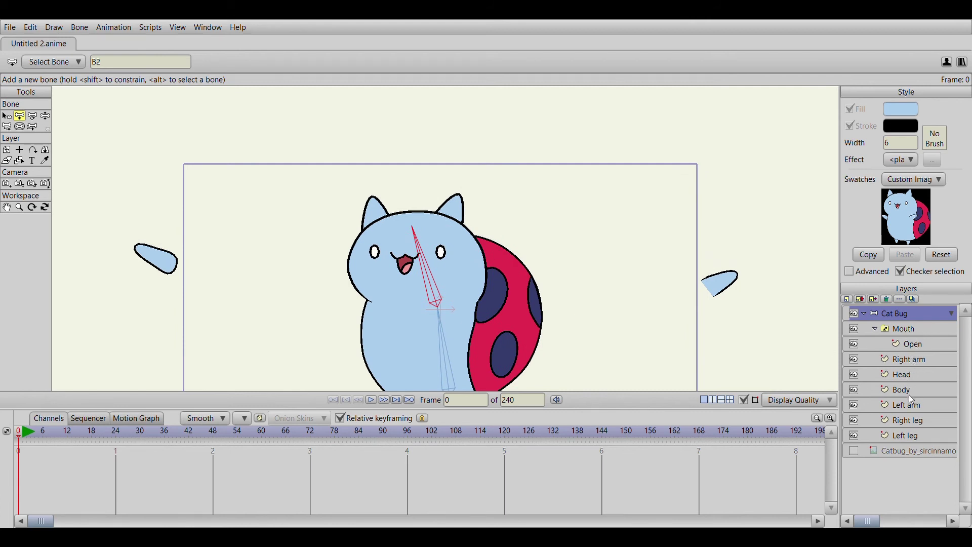
pyautogui.click(911, 377)
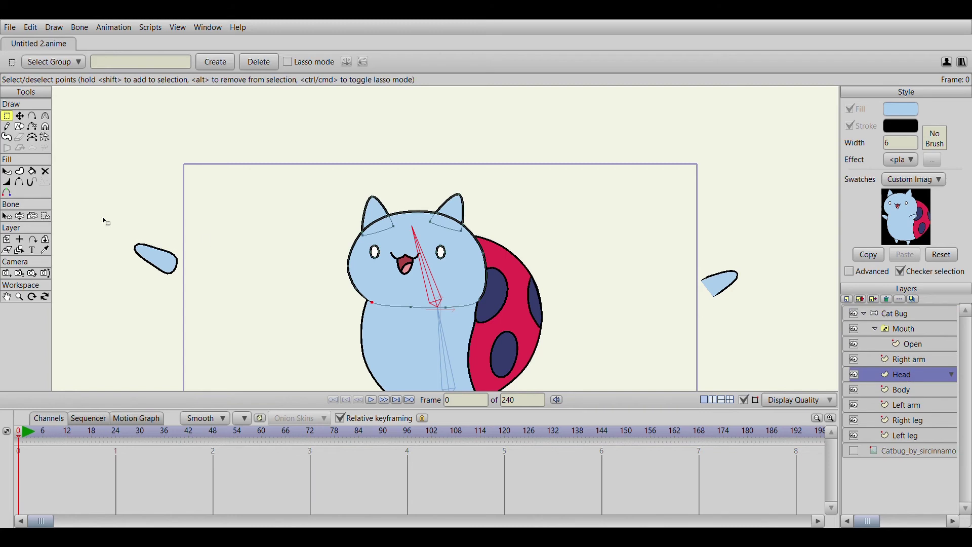
pyautogui.click(453, 210)
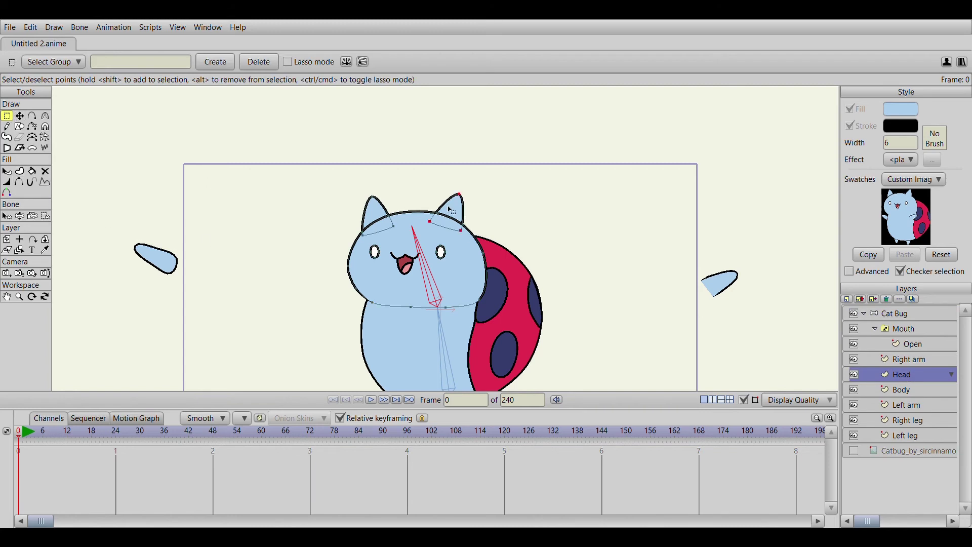
pyautogui.click(19, 115)
pyautogui.moveTo(488, 217); pyautogui.dragTo(549, 141)
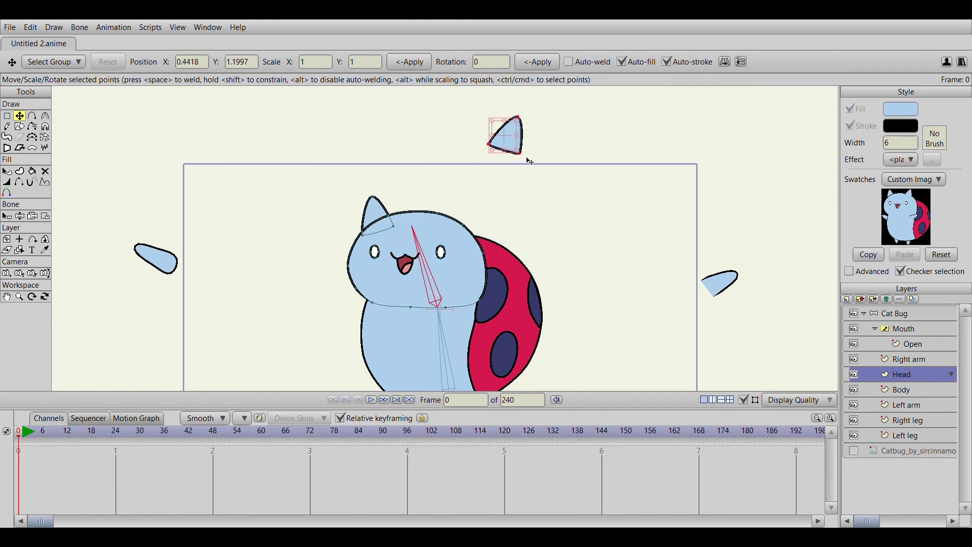
pyautogui.keyDown('ctrl'); pyautogui.click(377, 218); pyautogui.keyUp('ctrl')
pyautogui.moveTo(431, 203); pyautogui.dragTo(363, 120)
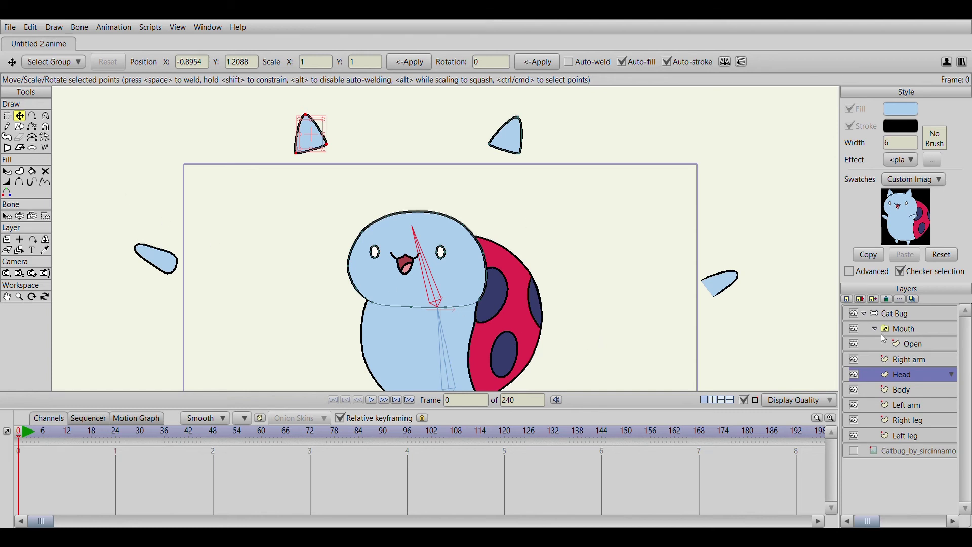
# Add a bone from base to tip in each detached ear, right ear first, both as children of the head bone
pyautogui.click(913, 314)
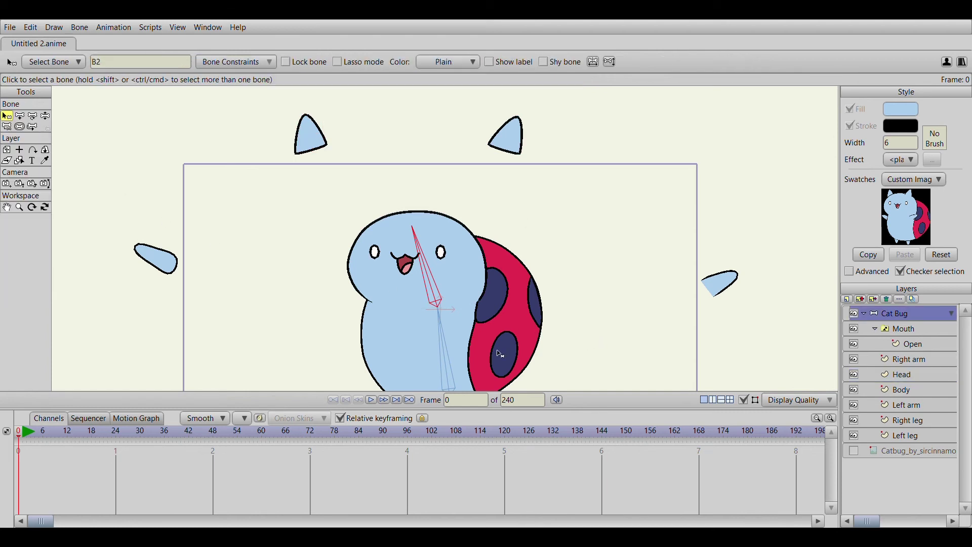
pyautogui.click(22, 117)
pyautogui.moveTo(503, 152); pyautogui.dragTo(521, 122)
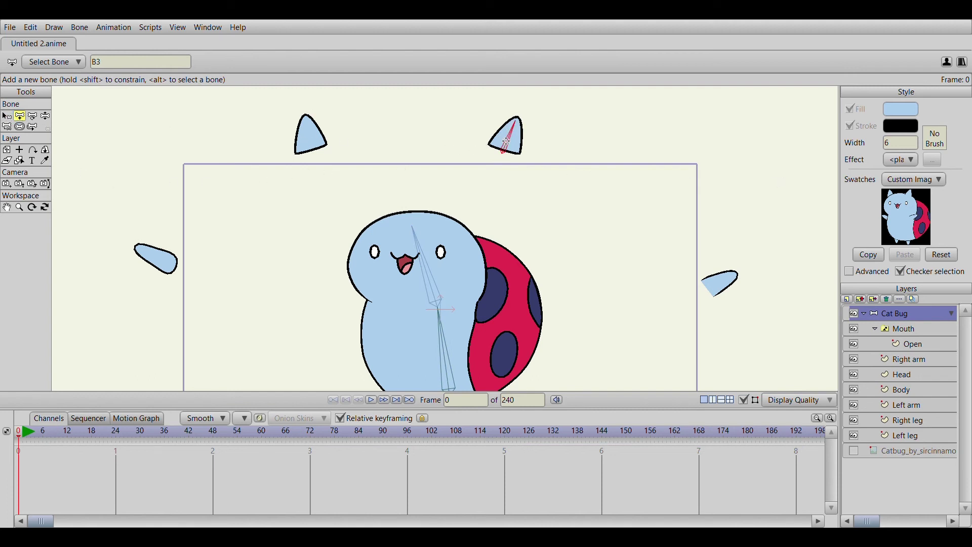
pyautogui.click(431, 276)
pyautogui.click(6, 116)
pyautogui.click(422, 256)
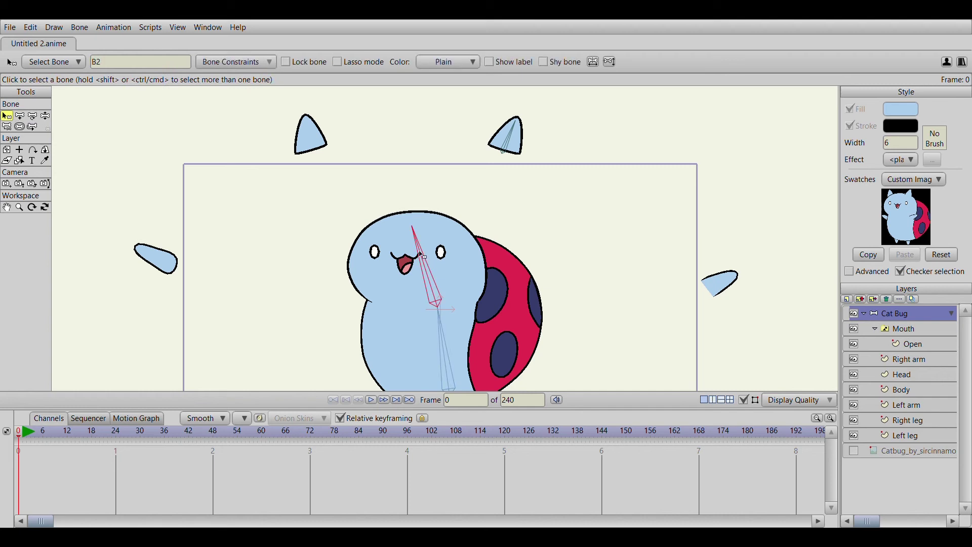
pyautogui.click(20, 116)
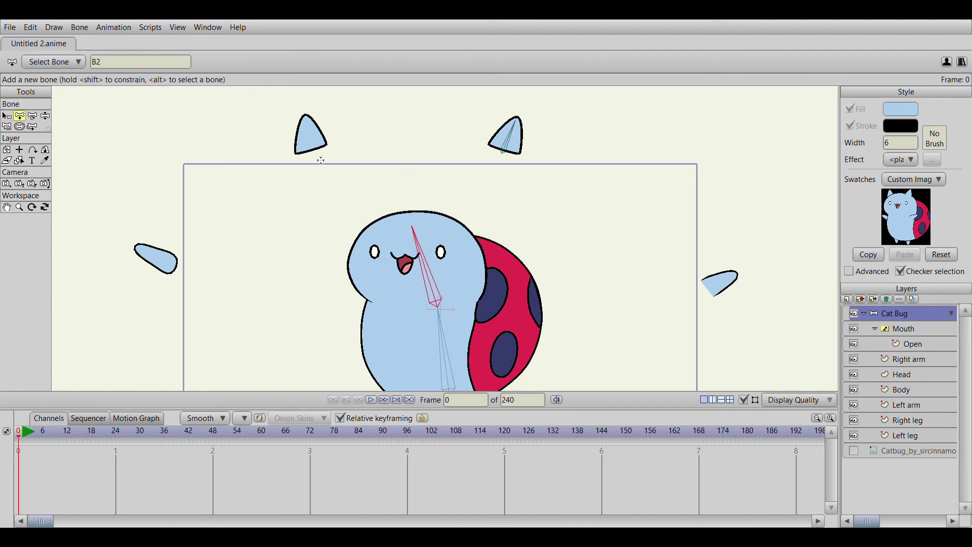
pyautogui.moveTo(311, 150); pyautogui.dragTo(304, 114)
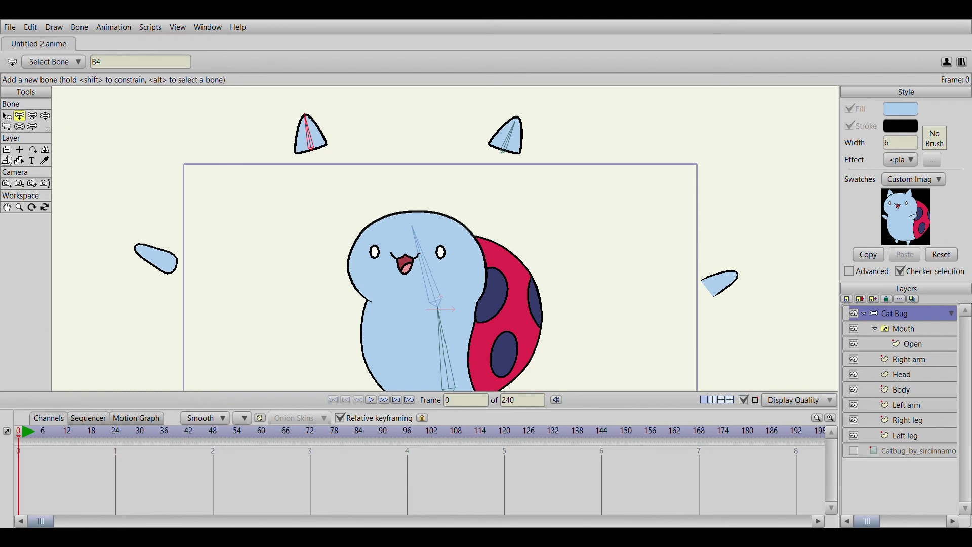
# Add a bone along the detached left arm, from its shoulder end to its tip, as a child of the body bone
pyautogui.click(6, 117)
pyautogui.moveTo(564, 307); pyautogui.dragTo(565, 252)
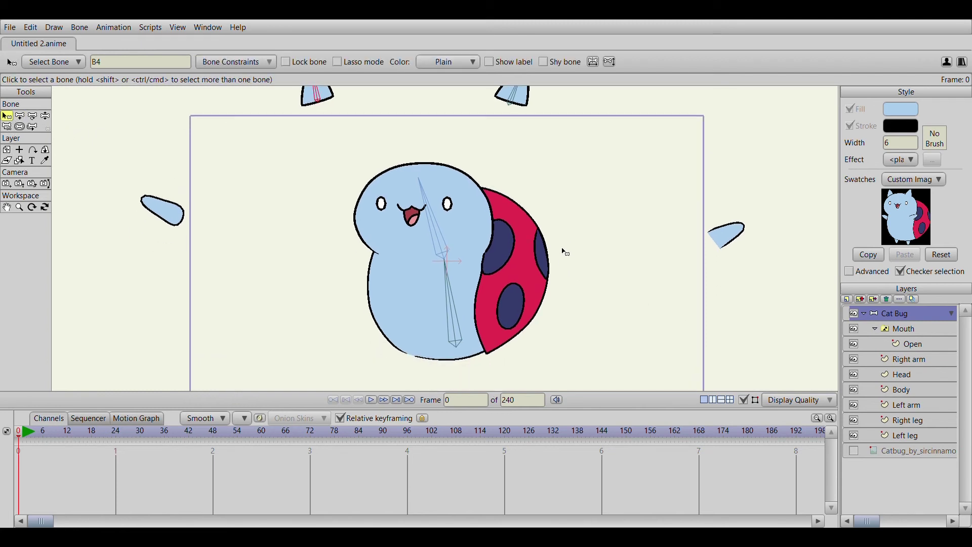
pyautogui.click(451, 291)
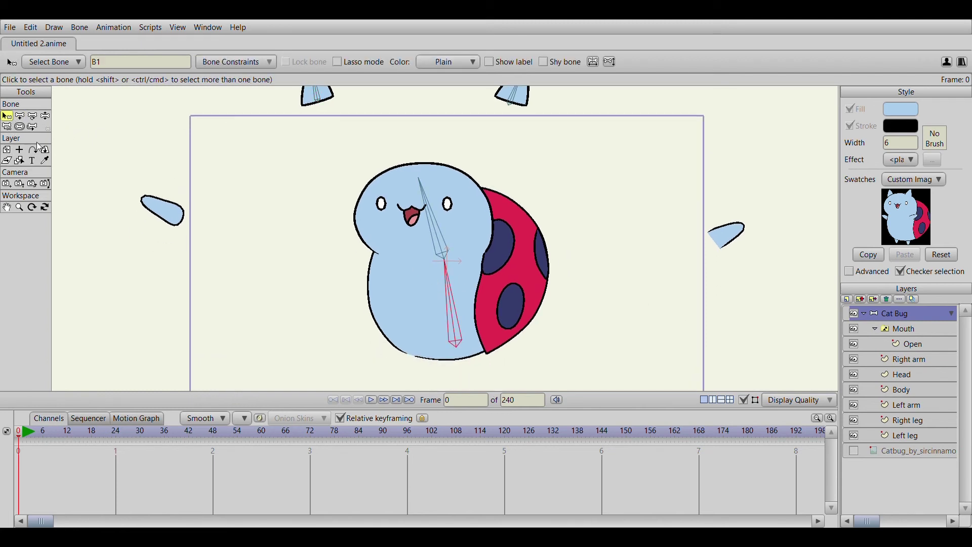
pyautogui.click(21, 117)
pyautogui.moveTo(183, 224); pyautogui.dragTo(144, 199)
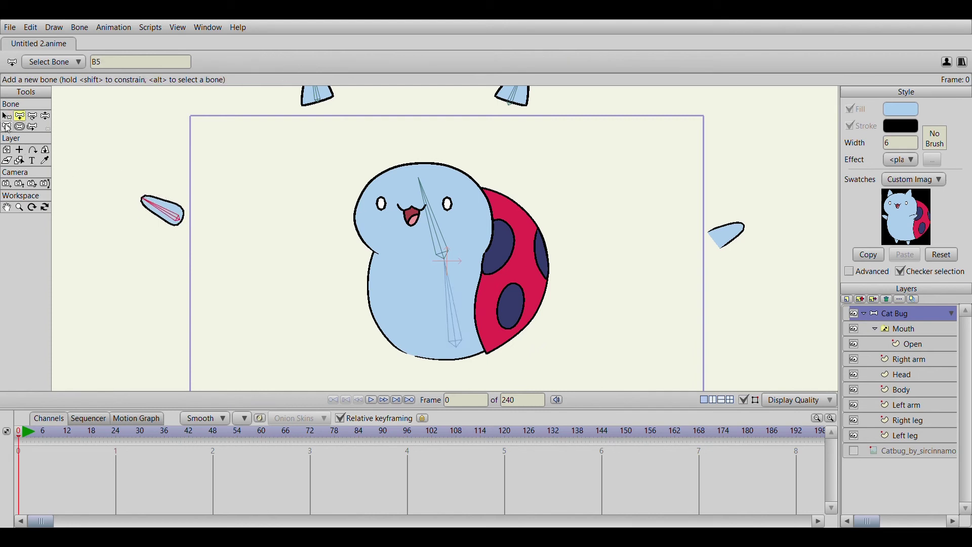
# Add a bone along the detached right arm, from its open end to its tip, as a child of the body bone
pyautogui.click(6, 116)
pyautogui.click(449, 306)
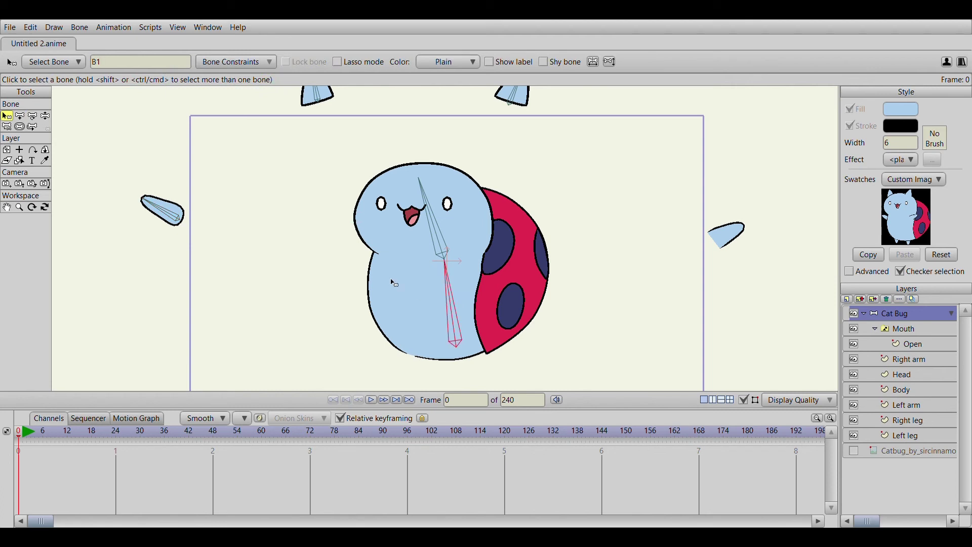
pyautogui.click(7, 150)
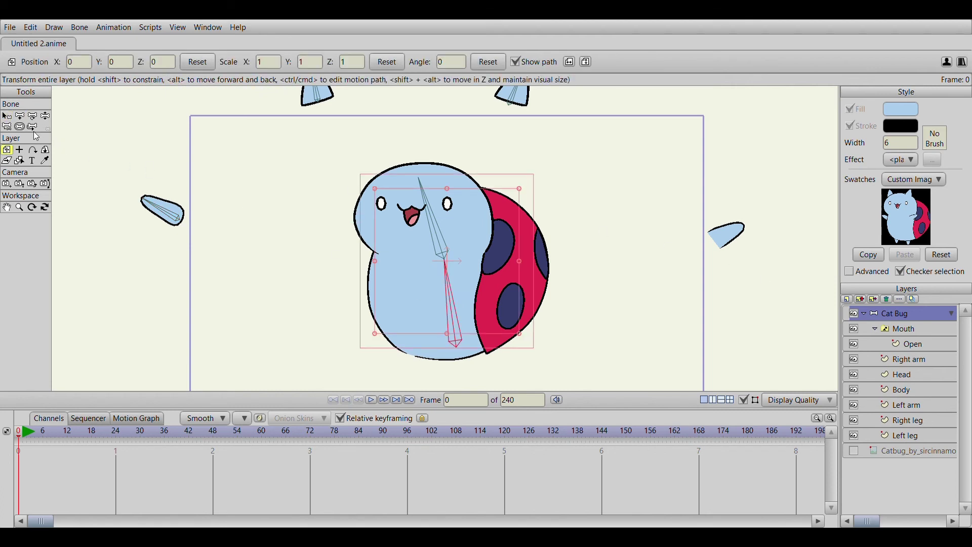
pyautogui.click(19, 116)
pyautogui.moveTo(710, 247); pyautogui.dragTo(744, 223)
# Add a bone down the detached left leg, from its upper edge to its tip, as a child of the body bone
pyautogui.click(7, 116)
pyautogui.click(453, 311)
pyautogui.moveTo(452, 311); pyautogui.dragTo(416, 156)
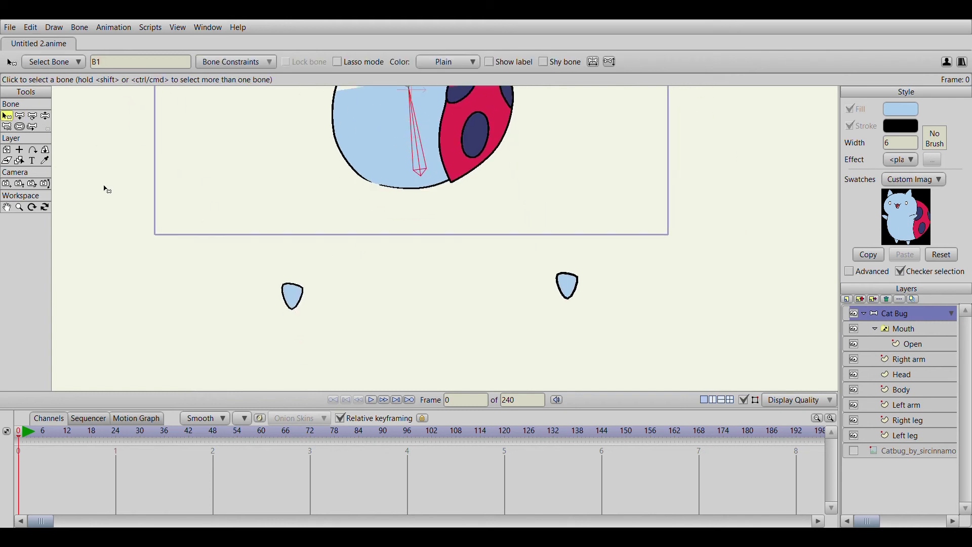
pyautogui.click(20, 117)
pyautogui.moveTo(298, 284); pyautogui.dragTo(294, 308)
# Add a bone down the detached right leg as a child of the body bone, and deselect all bones
pyautogui.click(7, 116)
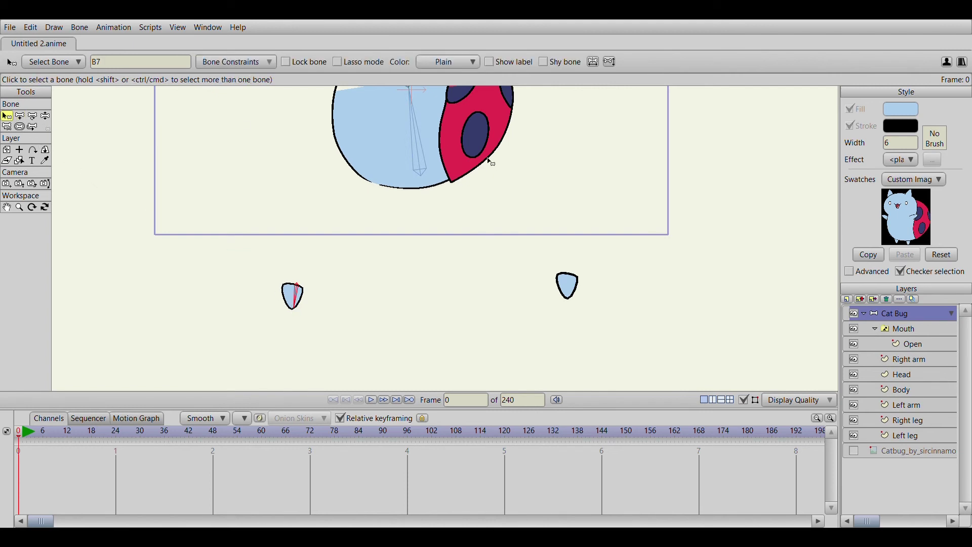
pyautogui.click(420, 166)
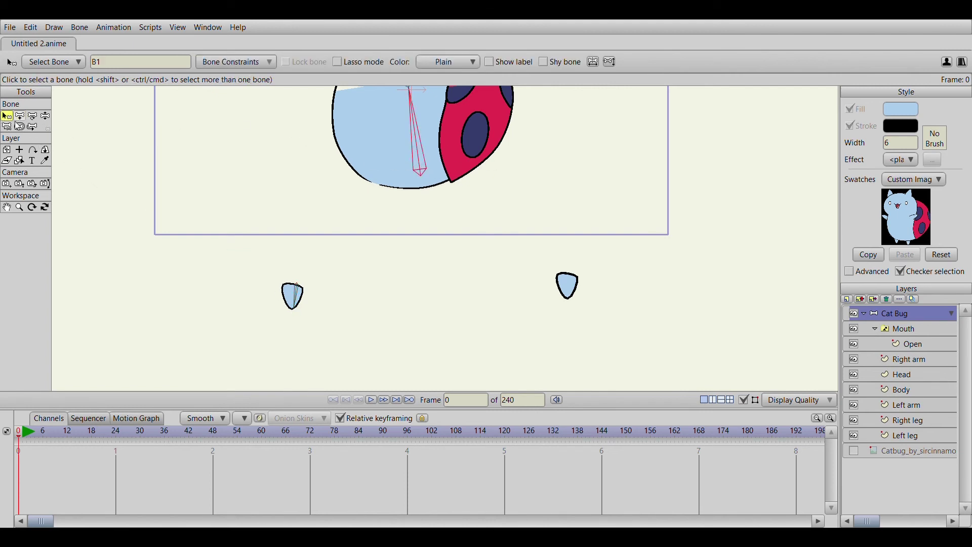
pyautogui.click(20, 116)
pyautogui.moveTo(561, 273); pyautogui.dragTo(569, 299)
pyautogui.click(581, 306)
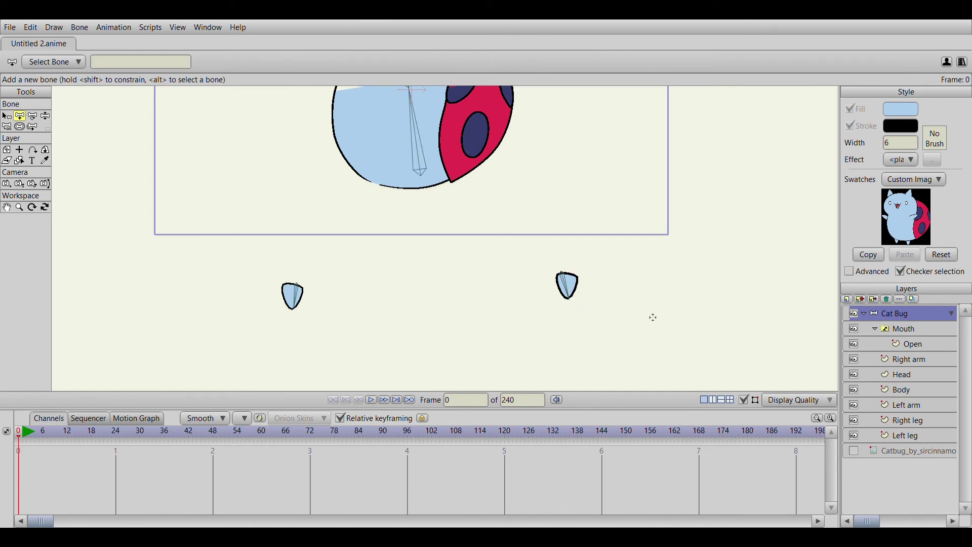
pyautogui.moveTo(562, 142); pyautogui.dragTo(585, 311)
pyautogui.scroll(-3, 573, 277)
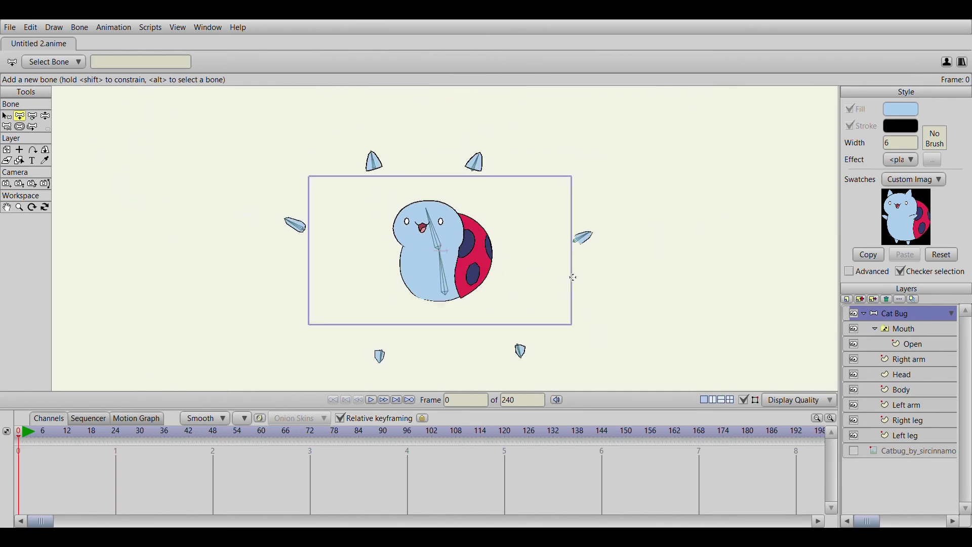
pyautogui.scroll(3, 584, 278)
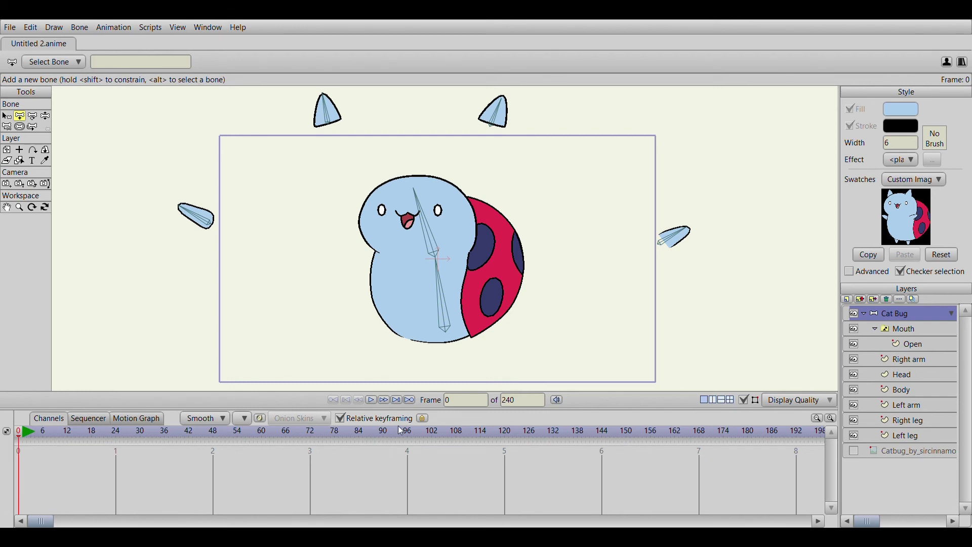
pyautogui.click(383, 400)
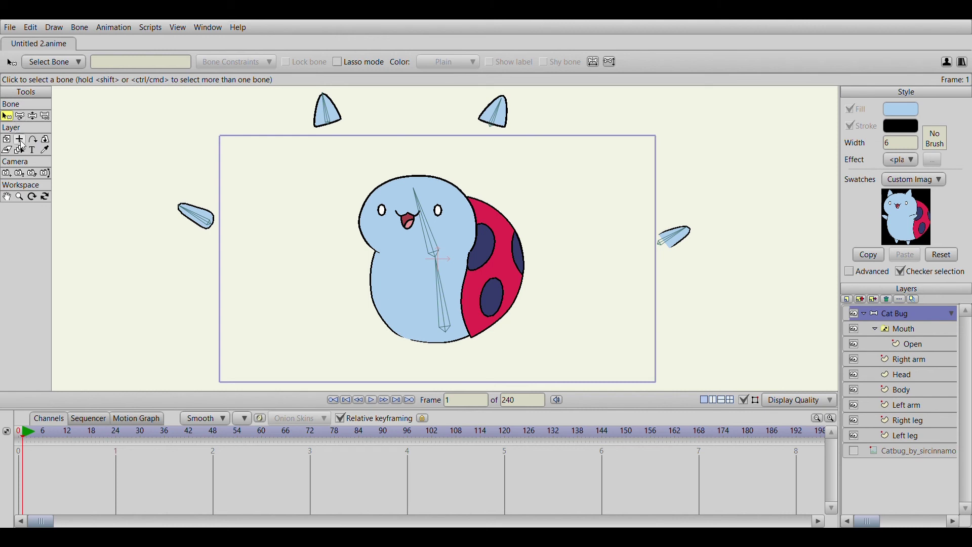
pyautogui.press('t')
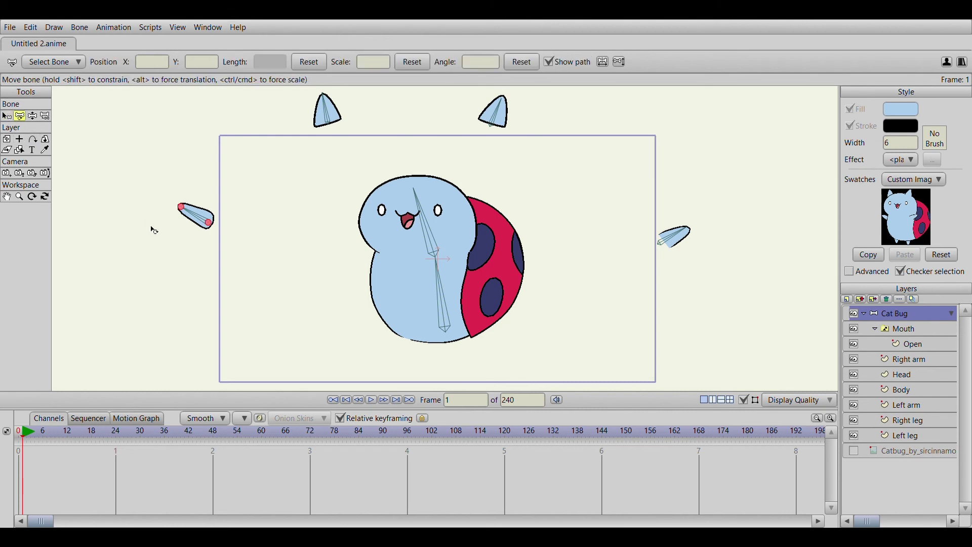
pyautogui.click(359, 400)
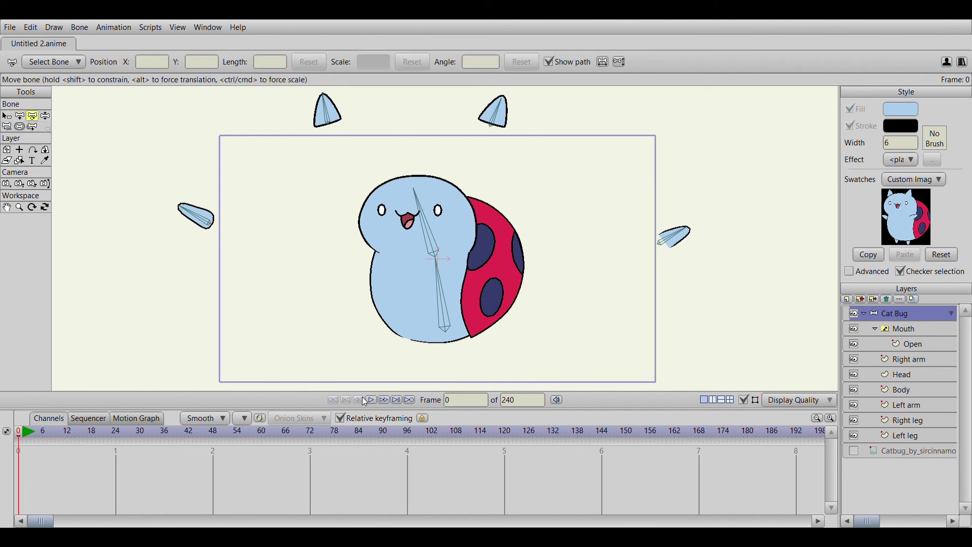
# At frame 0, shrink the bone strength areas around the detached arms, ears and legs, and widen them around the head and body
pyautogui.click(19, 127)
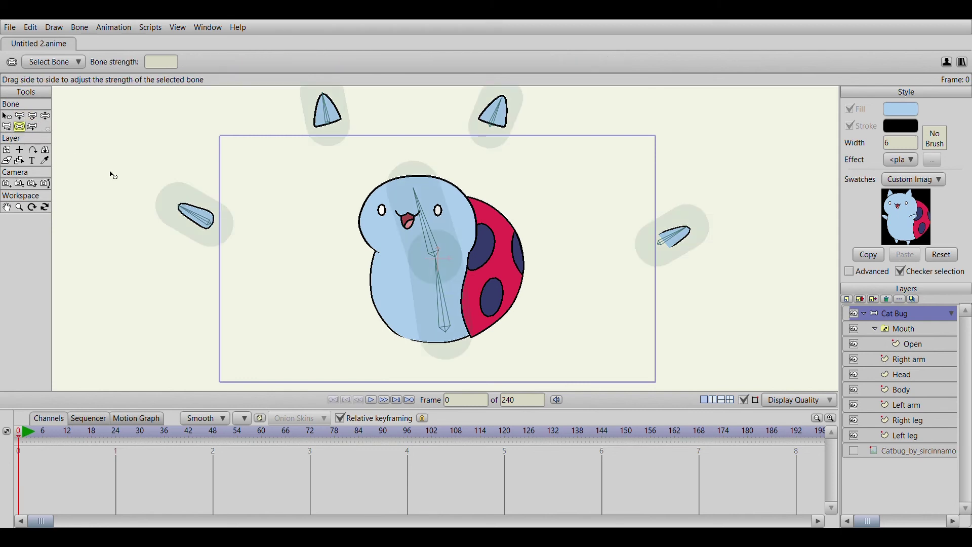
pyautogui.moveTo(205, 220); pyautogui.dragTo(169, 227)
pyautogui.click(187, 220)
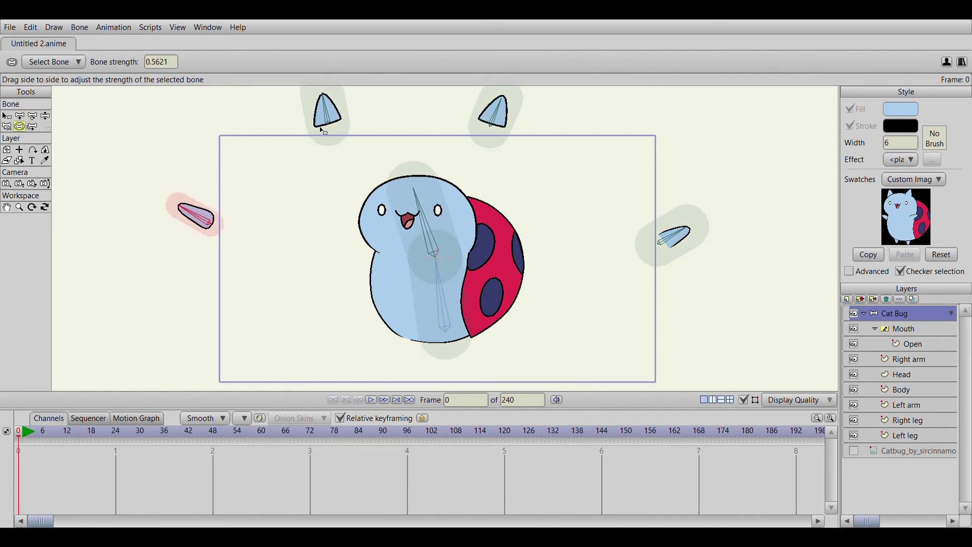
pyautogui.moveTo(324, 127); pyautogui.dragTo(310, 130)
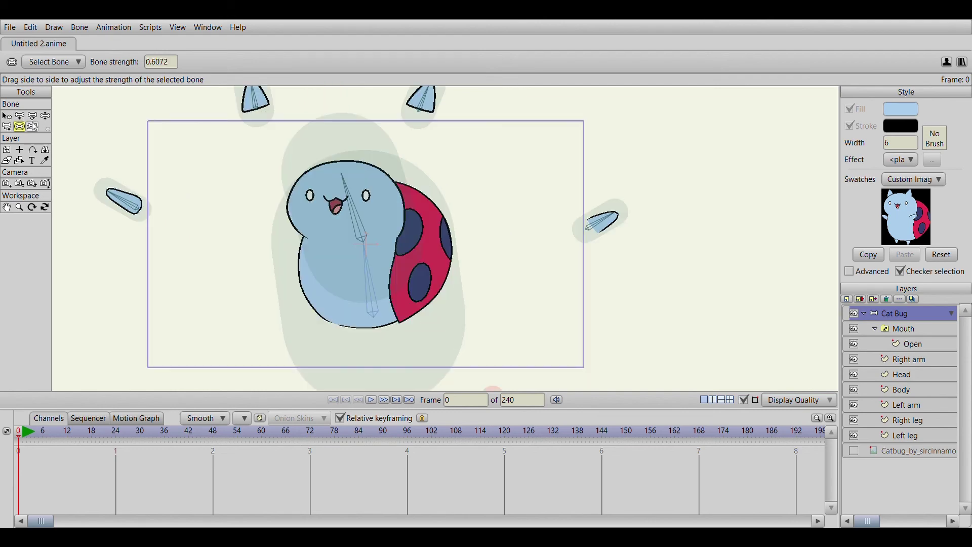
# At frame 1, move the detached arms onto the sides of the body and the detached ears onto the head
pyautogui.hotkey('ctrl', 'Right')
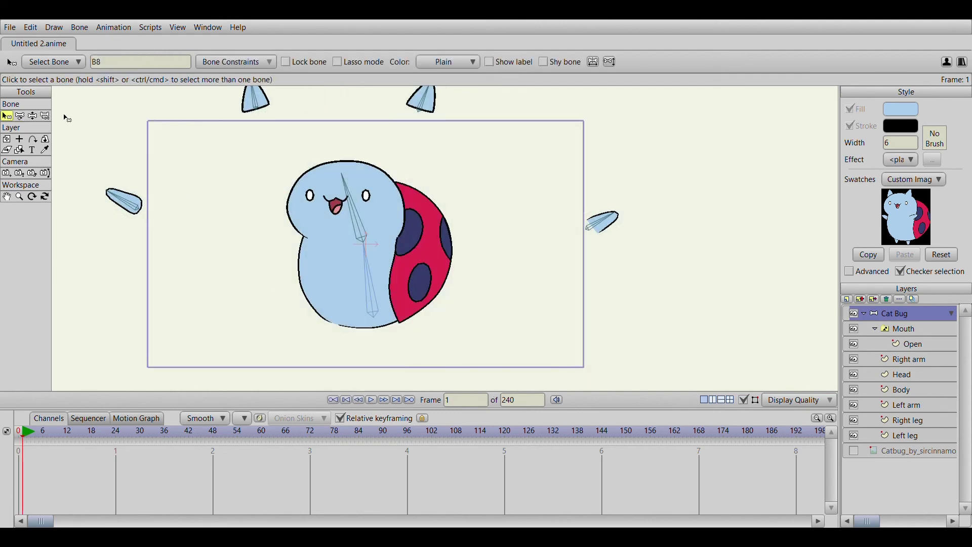
pyautogui.click(19, 116)
pyautogui.moveTo(394, 241); pyautogui.dragTo(363, 255)
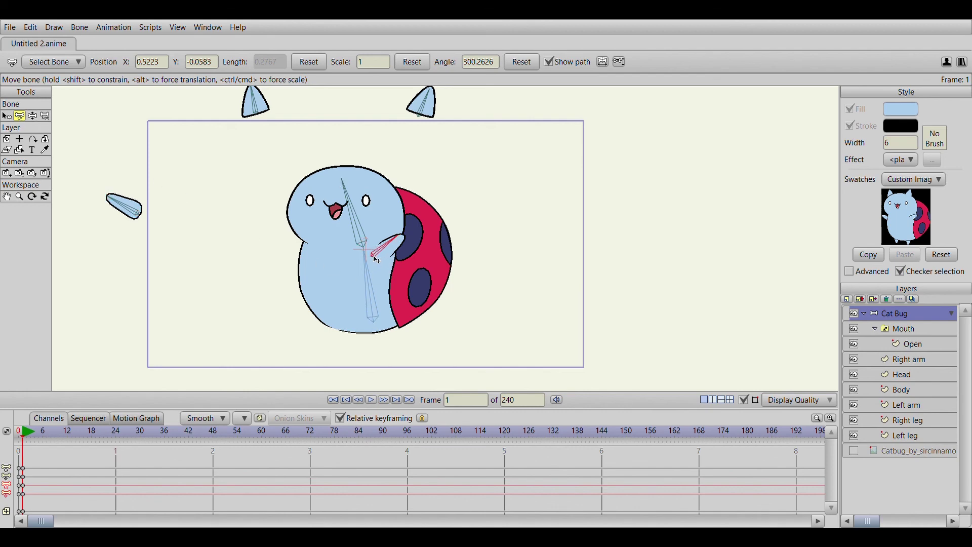
pyautogui.moveTo(377, 261); pyautogui.dragTo(377, 261)
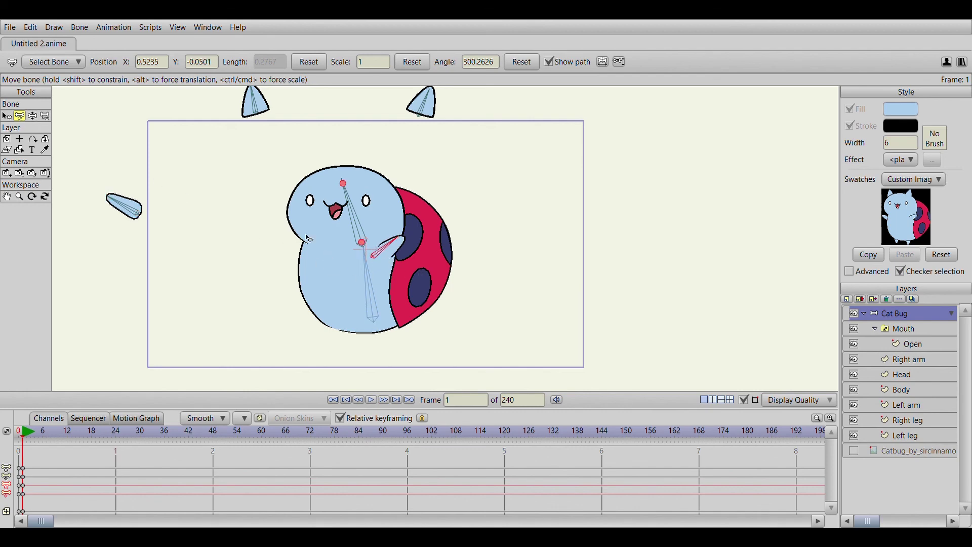
pyautogui.moveTo(142, 216); pyautogui.dragTo(317, 259)
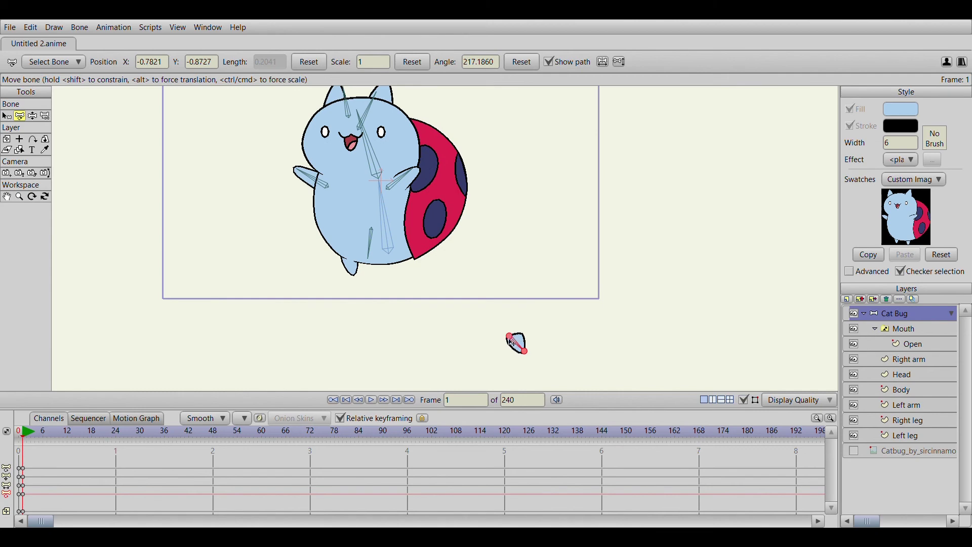
# Move the remaining detached leg under the body beside the other leg, with its bone scaled to 1.52
pyautogui.moveTo(511, 336); pyautogui.dragTo(392, 261)
pyautogui.moveTo(415, 301); pyautogui.dragTo(416, 302)
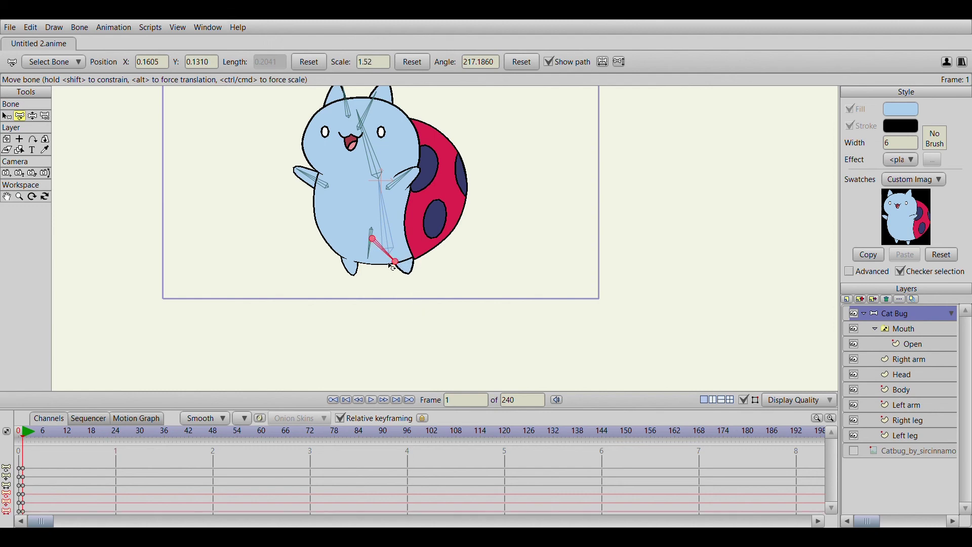
pyautogui.moveTo(374, 242); pyautogui.dragTo(418, 278)
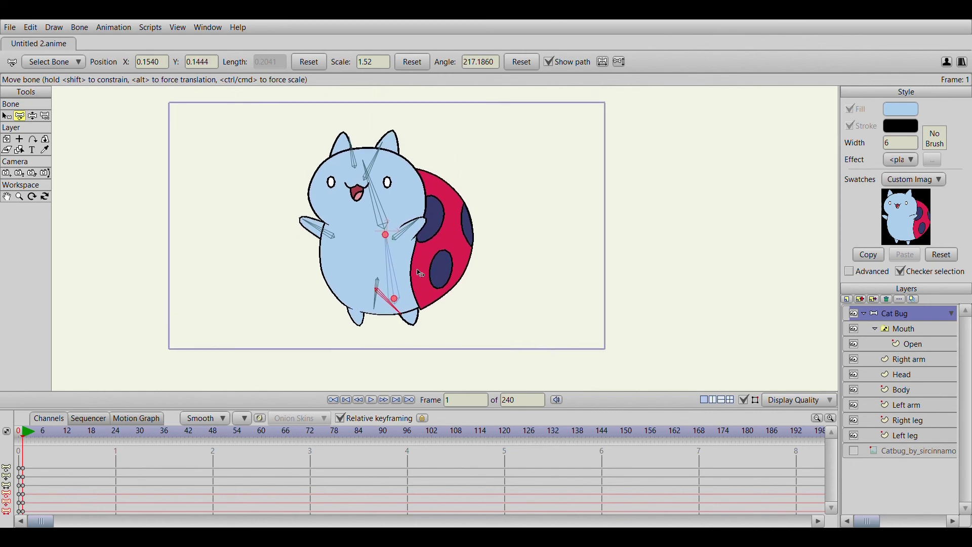
pyautogui.scroll(2, 419, 262)
pyautogui.scroll(1, 418, 262)
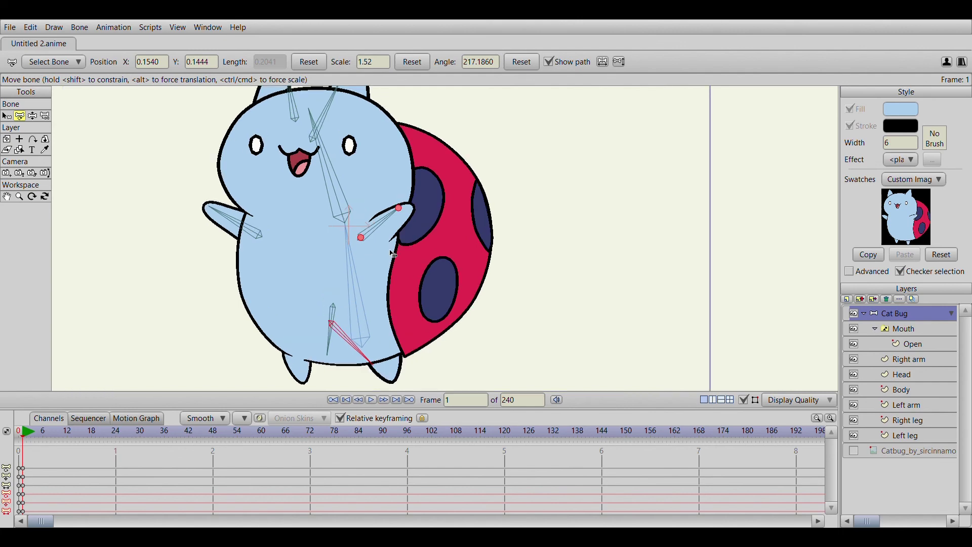
pyautogui.scroll(-2, 419, 262)
pyautogui.click(277, 225)
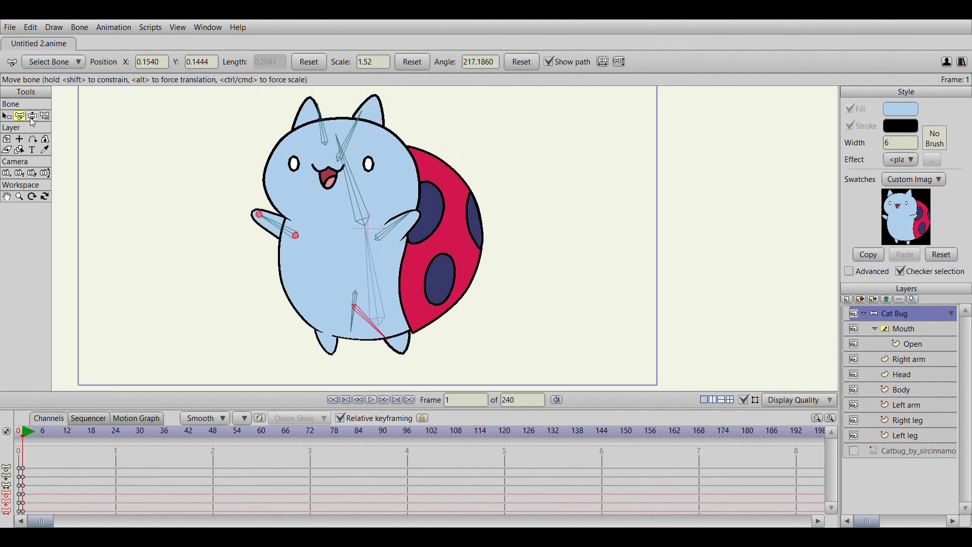
# Manipulate the bones at frame 1 to tilt the right ear outward and lower the left arm slightly
pyautogui.click(32, 116)
pyautogui.moveTo(357, 125)
pyautogui.mouseDown()
pyautogui.moveTo(375, 127)
pyautogui.moveTo(340, 98)
pyautogui.moveTo(369, 126)
pyautogui.mouseUp()
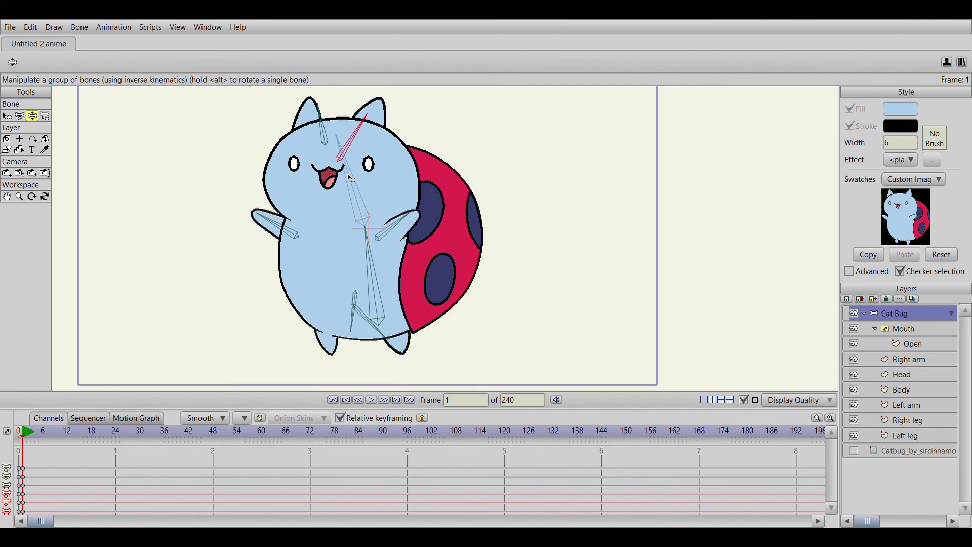
pyautogui.moveTo(273, 226)
pyautogui.mouseDown()
pyautogui.moveTo(256, 233)
pyautogui.moveTo(269, 202)
pyautogui.moveTo(253, 227)
pyautogui.moveTo(261, 215)
pyautogui.moveTo(267, 259)
pyautogui.moveTo(259, 224)
pyautogui.mouseUp()
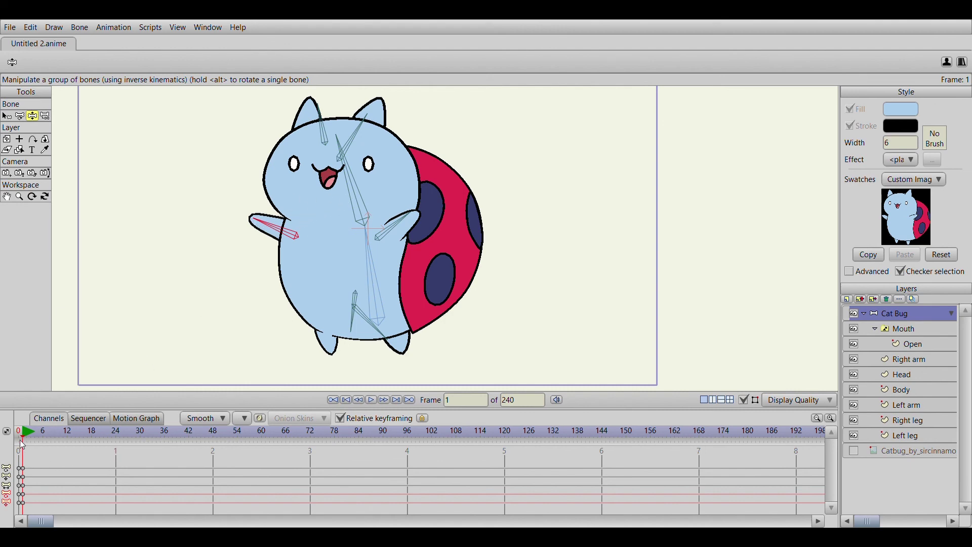
# Pose the character at frame 24 with the left arm lowered, the right arm raised upright, and the head and right ear tilted
pyautogui.moveTo(24, 442); pyautogui.dragTo(116, 442)
pyautogui.moveTo(276, 229); pyautogui.dragTo(266, 251)
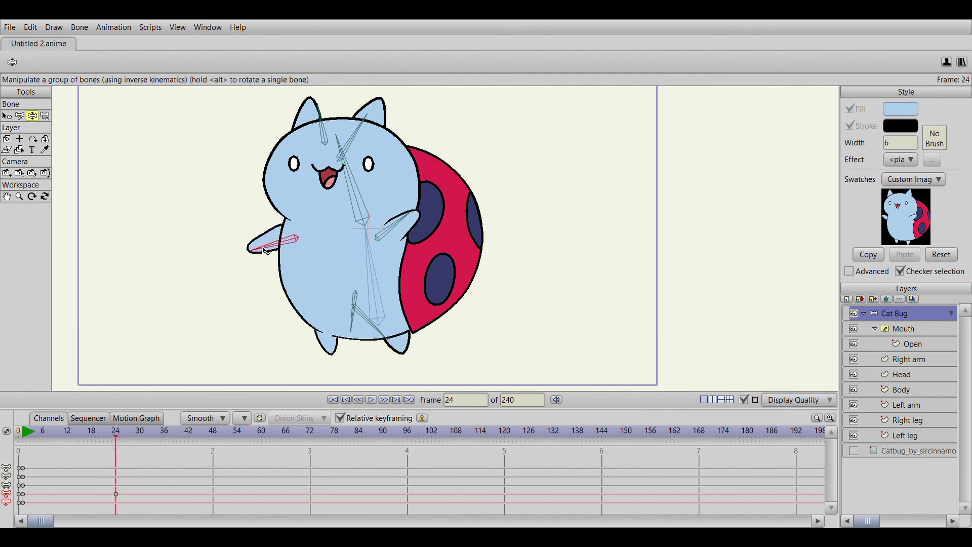
pyautogui.moveTo(266, 252); pyautogui.dragTo(260, 286)
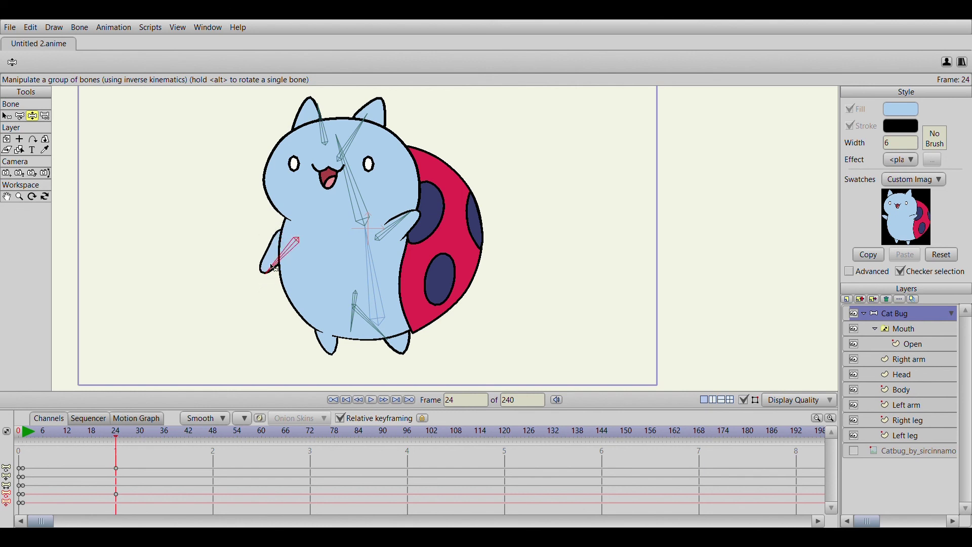
pyautogui.moveTo(300, 245); pyautogui.dragTo(295, 248)
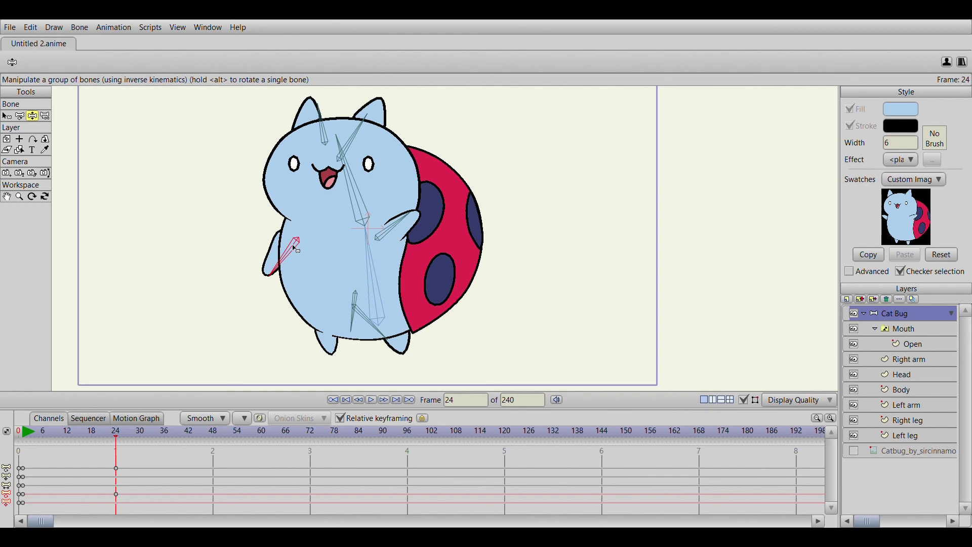
pyautogui.moveTo(410, 222); pyautogui.dragTo(379, 202)
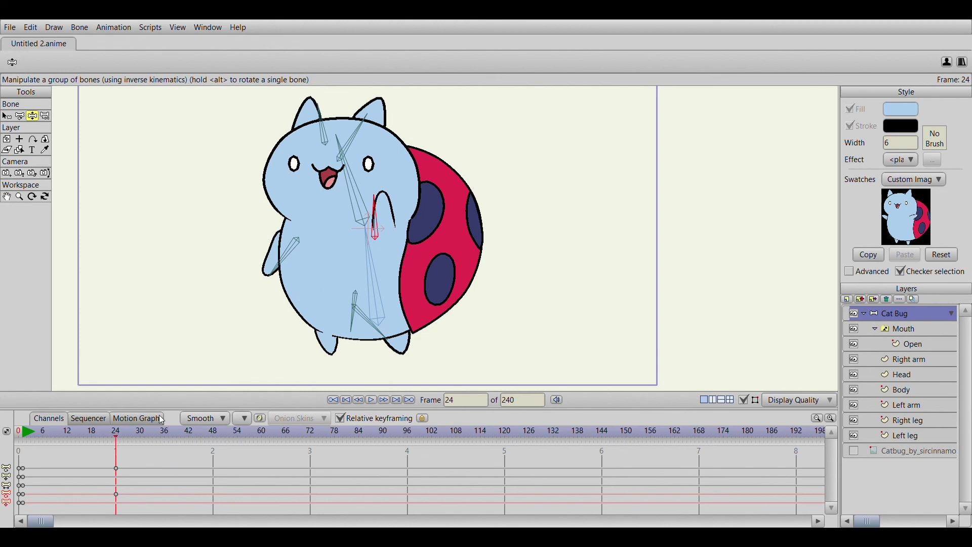
pyautogui.moveTo(357, 195); pyautogui.dragTo(350, 187)
pyautogui.moveTo(374, 127); pyautogui.dragTo(364, 124)
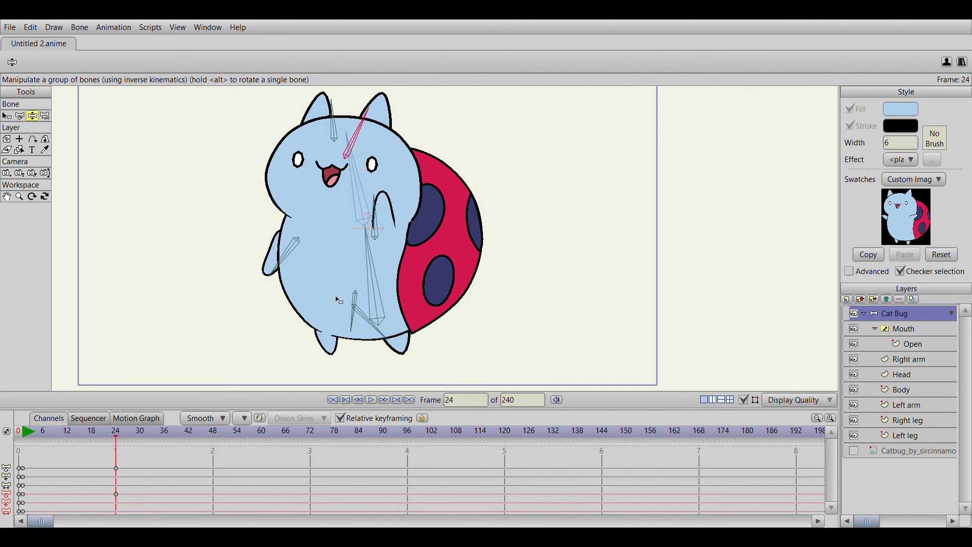
# At frame 48, rotate the raised right arm slightly further inward
pyautogui.moveTo(134, 438); pyautogui.dragTo(210, 439)
pyautogui.moveTo(377, 212)
pyautogui.mouseDown()
pyautogui.moveTo(416, 230)
pyautogui.moveTo(371, 215)
pyautogui.mouseUp()
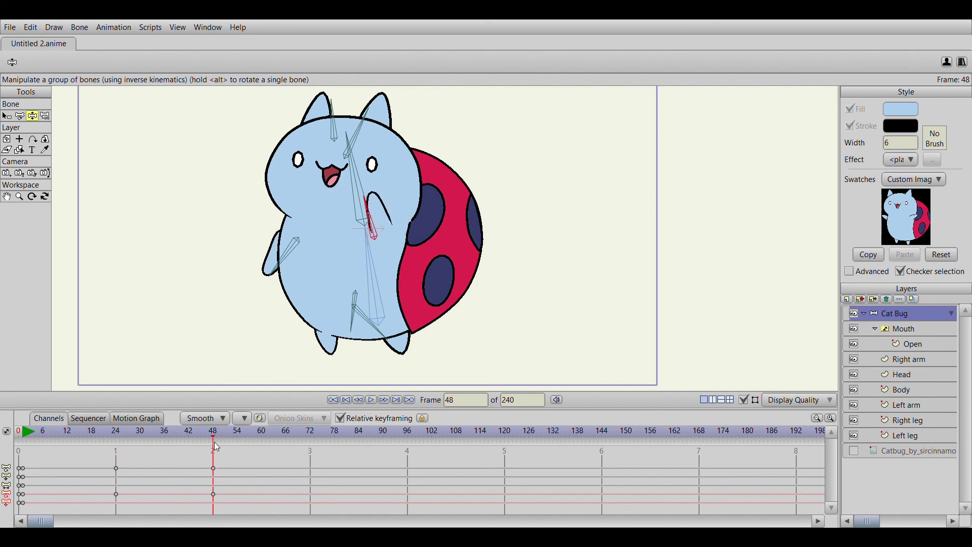
# Pose the character at frame 36 with the right arm swung outward, the head tilted further, and both ears adjusted
pyautogui.moveTo(215, 441); pyautogui.dragTo(165, 441)
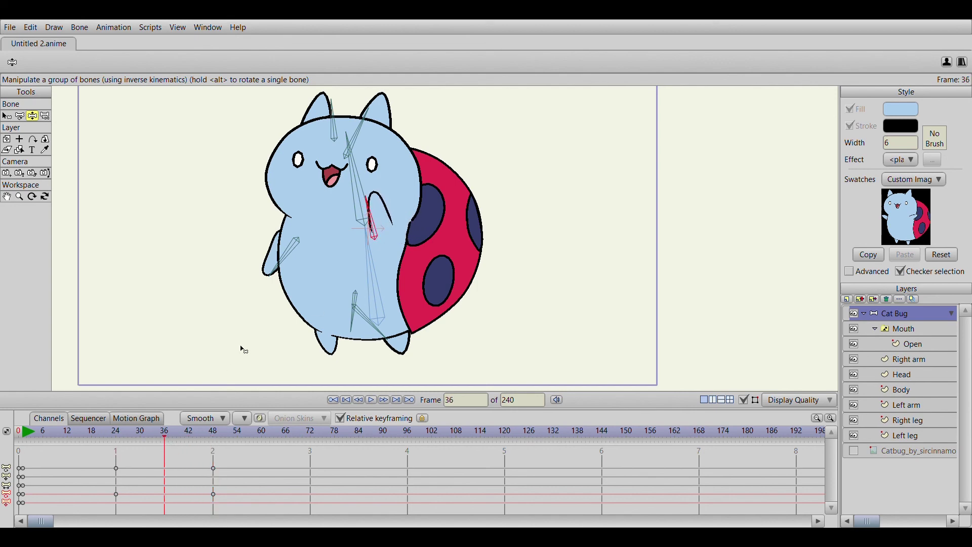
pyautogui.moveTo(372, 217); pyautogui.dragTo(410, 220)
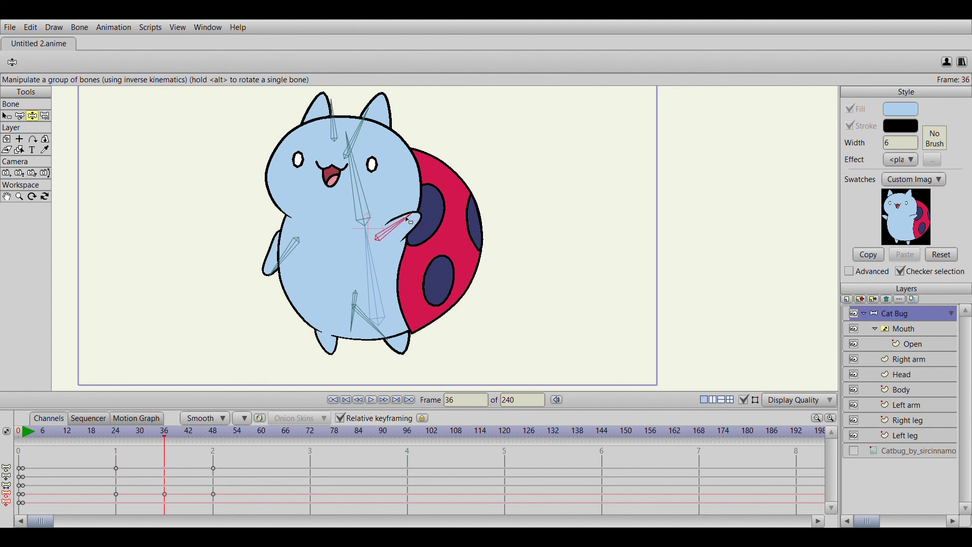
pyautogui.moveTo(364, 122); pyautogui.dragTo(335, 120)
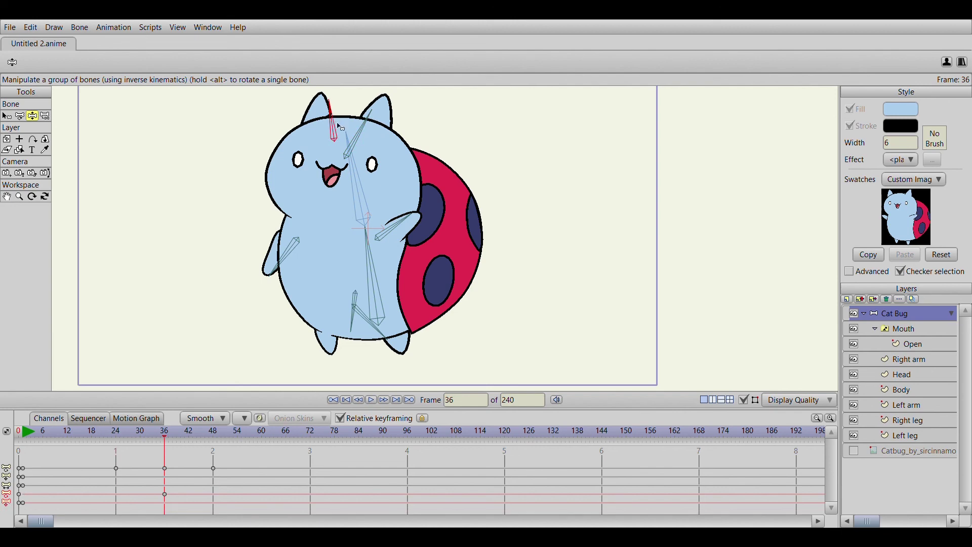
pyautogui.moveTo(294, 258); pyautogui.dragTo(292, 260)
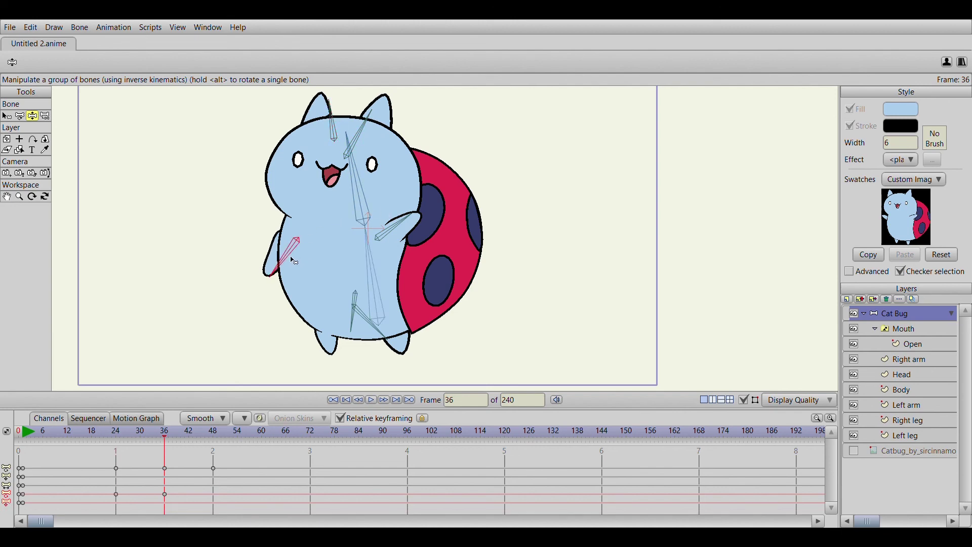
pyautogui.moveTo(362, 210); pyautogui.dragTo(366, 208)
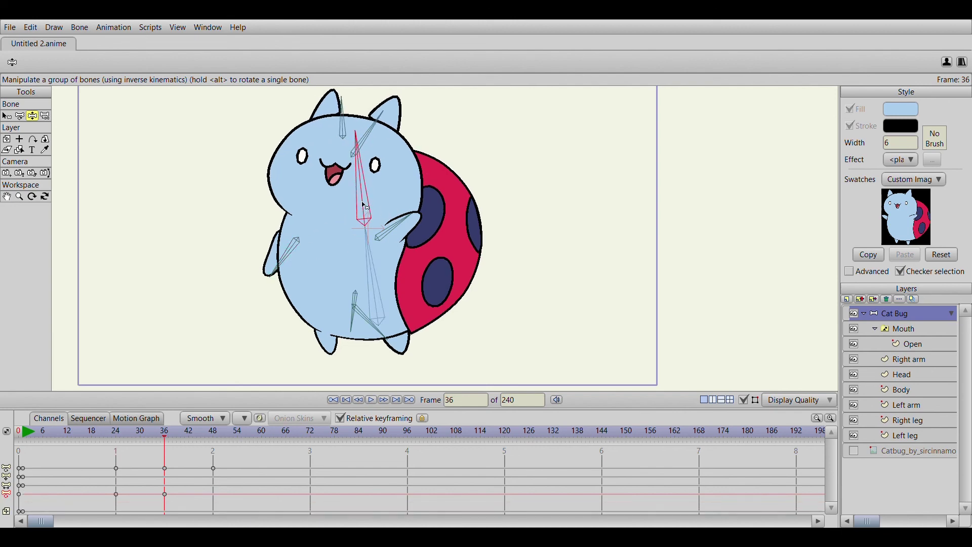
pyautogui.moveTo(377, 140); pyautogui.dragTo(373, 134)
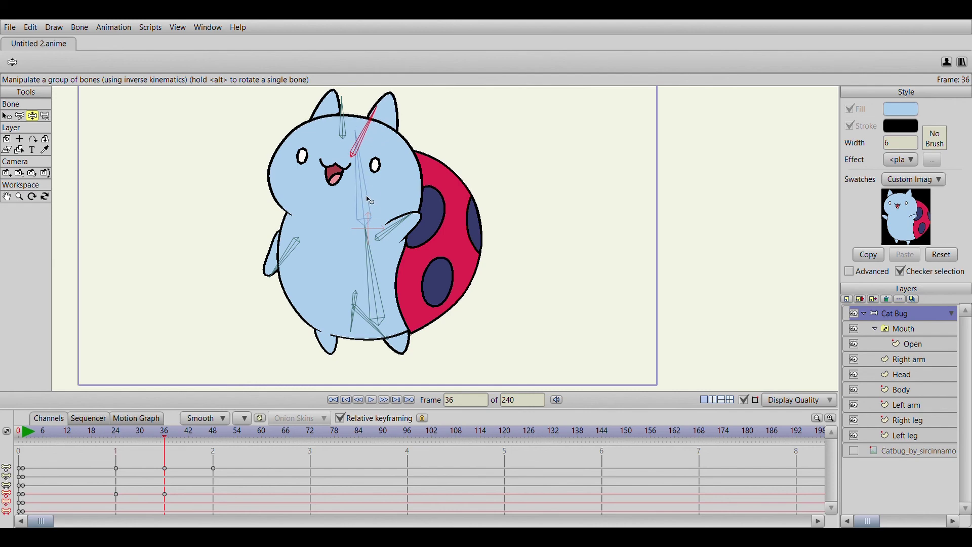
# Delete the keyframes at frame 48 and paste copies of the frame 24 and 36 keyframes starting there
pyautogui.moveTo(165, 439); pyautogui.dragTo(215, 473)
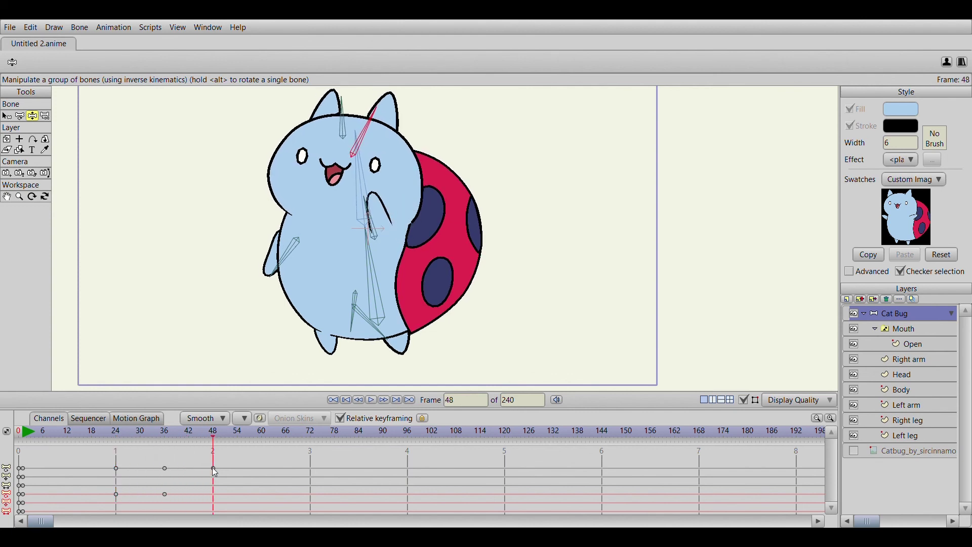
pyautogui.click(213, 468)
pyautogui.press('Delete')
pyautogui.moveTo(106, 457); pyautogui.dragTo(181, 506)
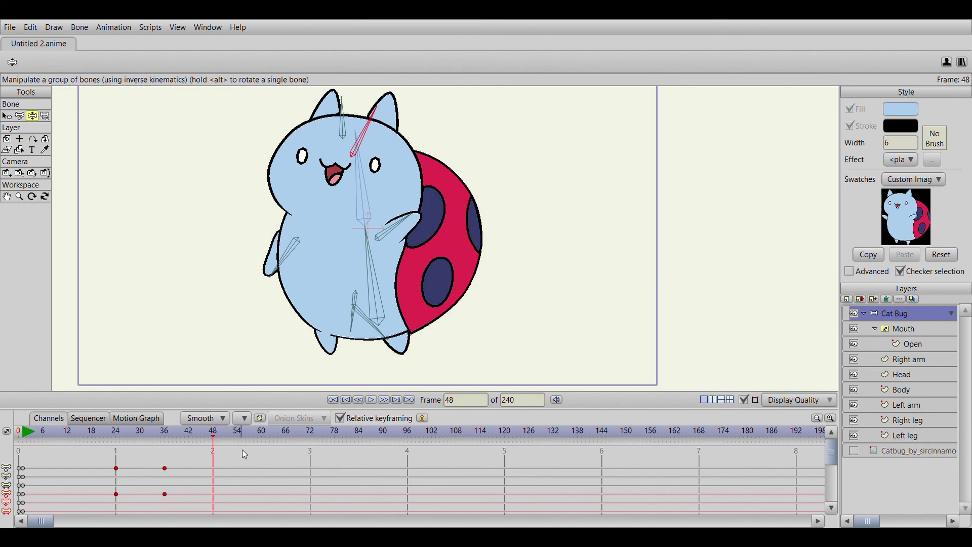
pyautogui.hotkey('ctrl', 'v')
# Copy the keyframes from frames 24 to 60 and paste them starting at frame 72
pyautogui.moveTo(283, 456); pyautogui.dragTo(105, 515)
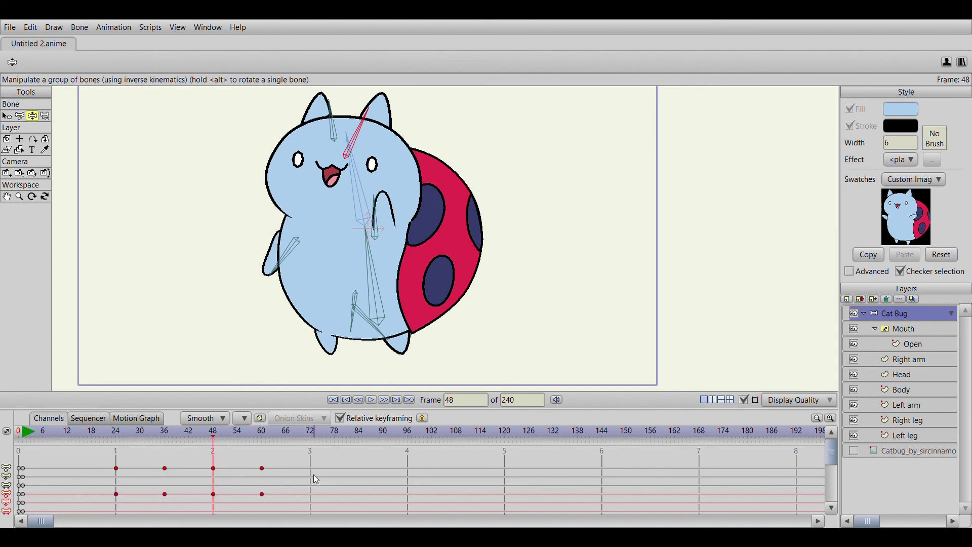
pyautogui.click(310, 439)
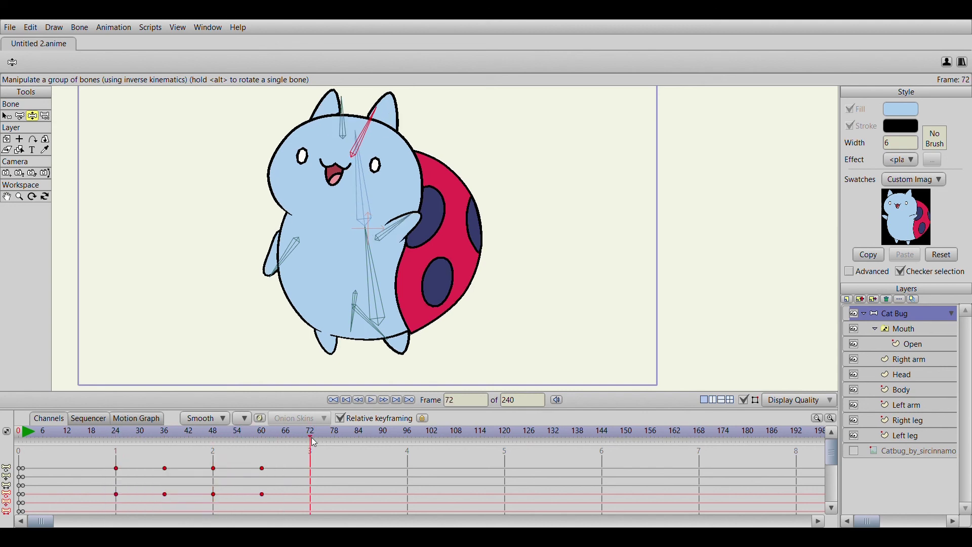
pyautogui.hotkey('ctrl', 'v')
# Rewind to frame 0, play the waving animation to review it, and stop the playback
pyautogui.click(262, 439)
pyautogui.moveTo(261, 443); pyautogui.dragTo(25, 432)
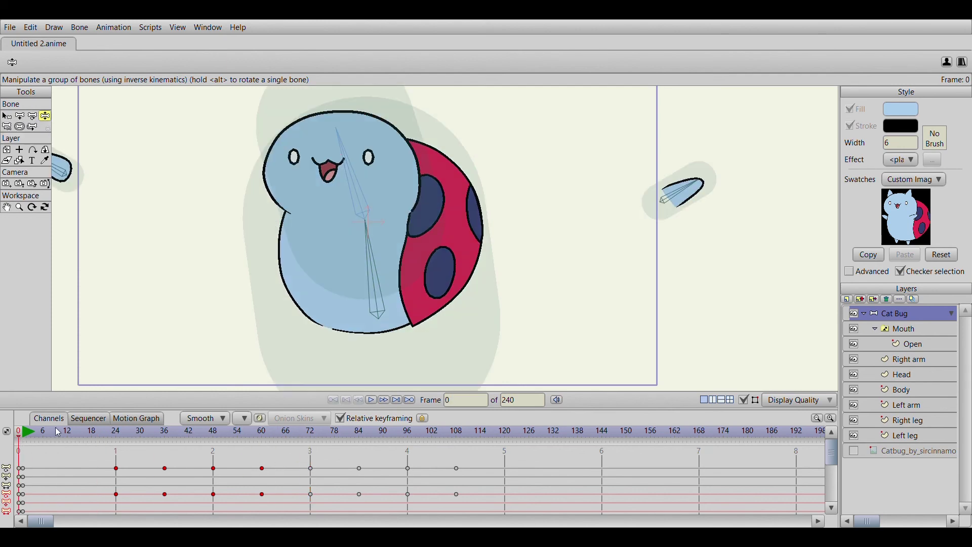
pyautogui.click(373, 400)
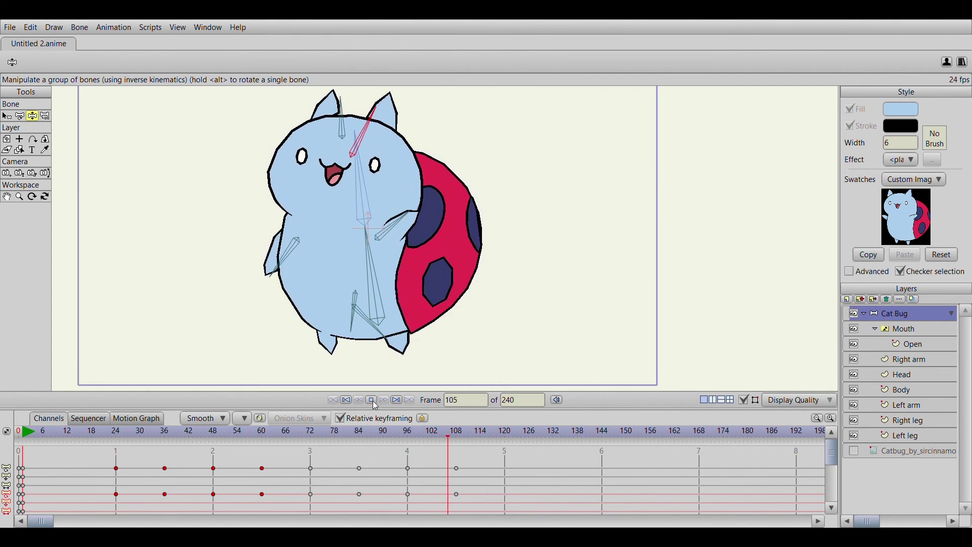
pyautogui.click(373, 400)
pyautogui.press('alt')
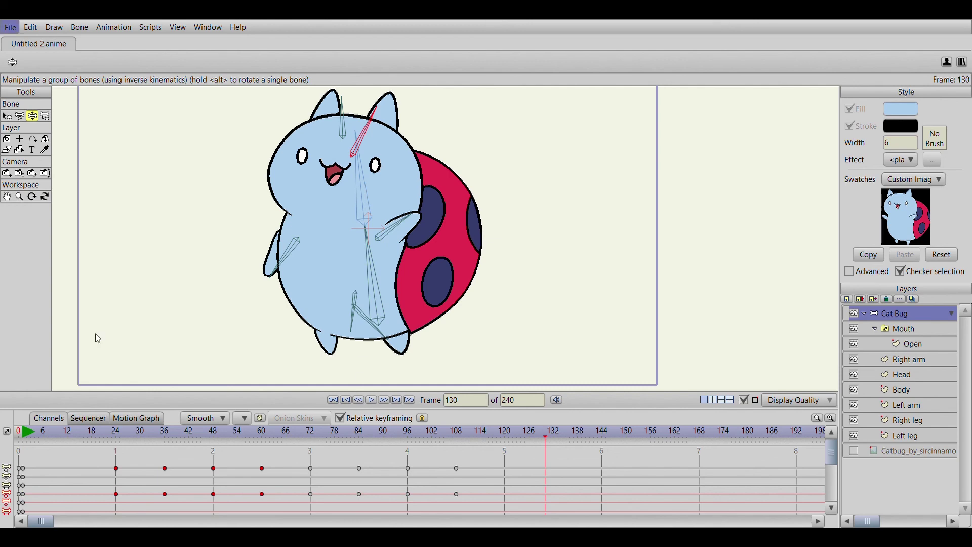
pyautogui.press('alt')
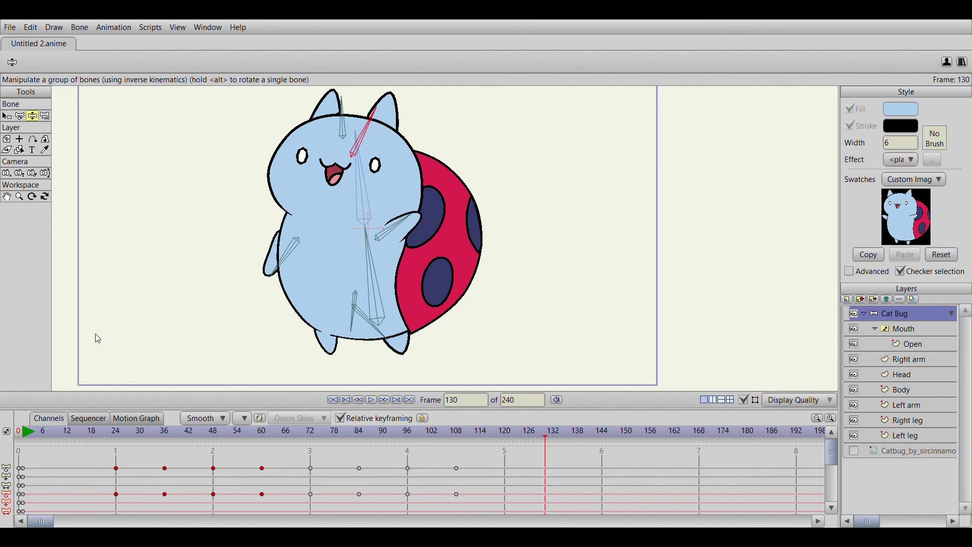